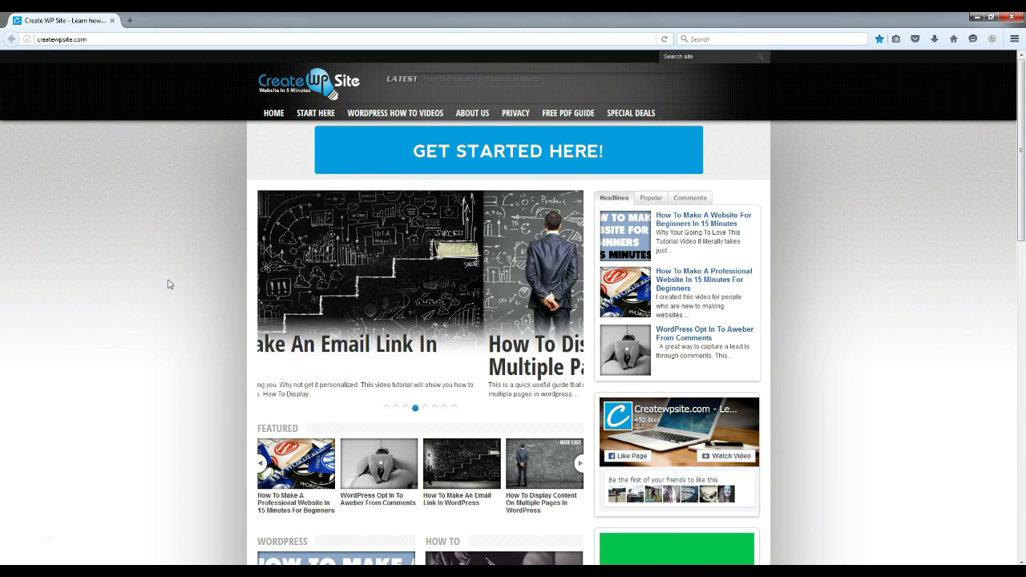
pyautogui.click(156, 286)
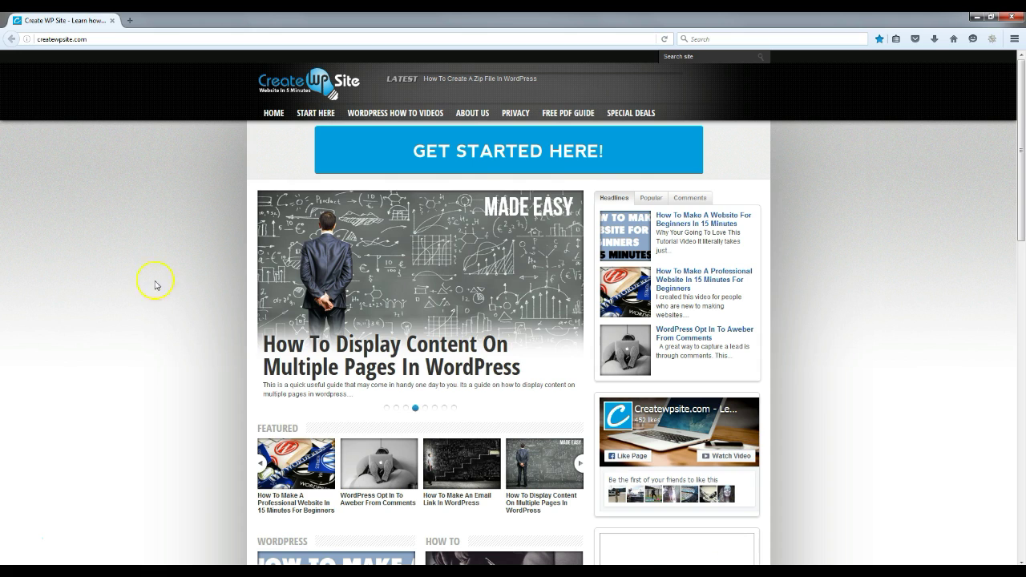
pyautogui.click(80, 38)
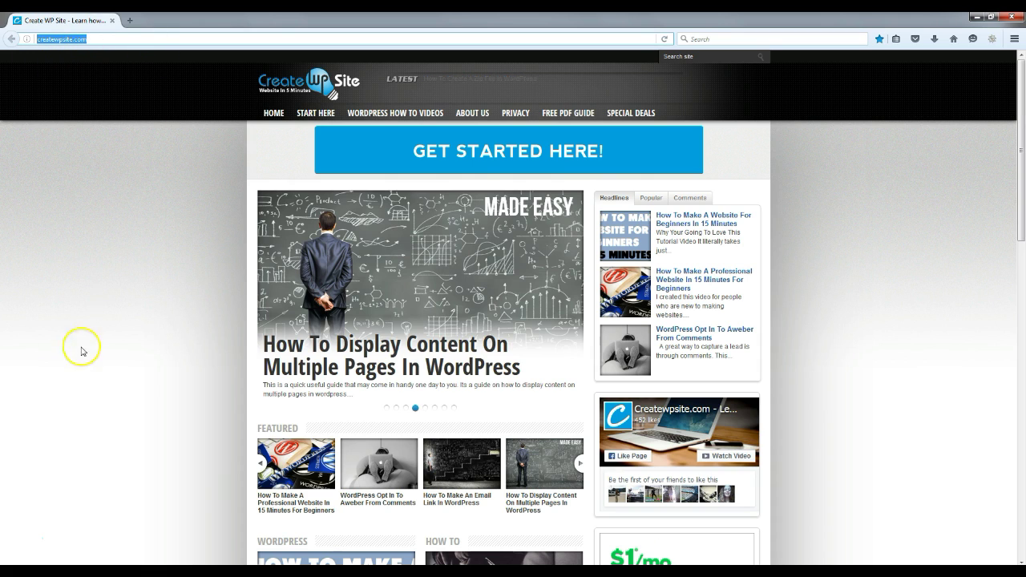
pyautogui.click(120, 238)
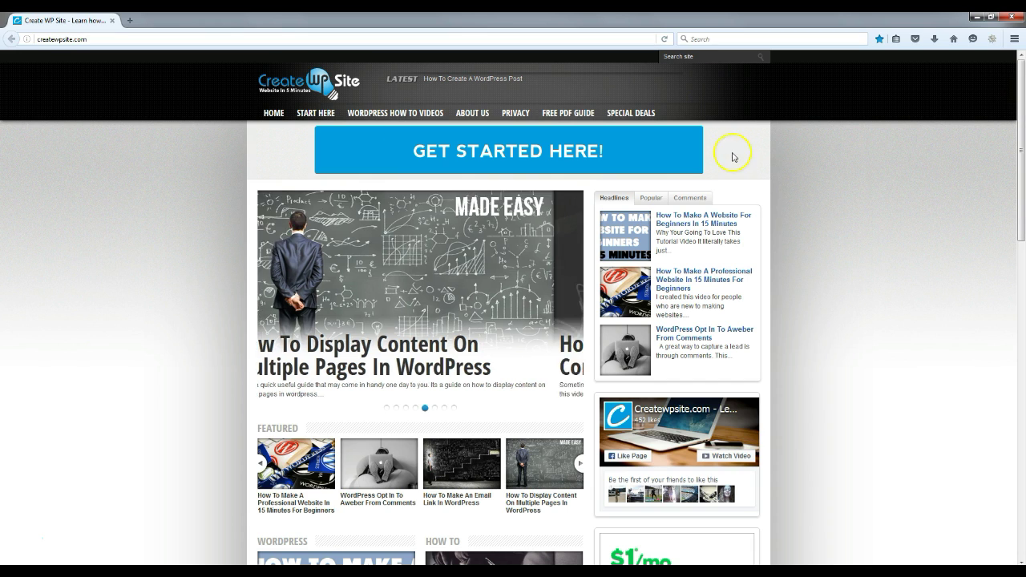
# Follow the GoDaddy coupon offer on the site's Special Deals page and select the Economy hosting plan
pyautogui.click(626, 119)
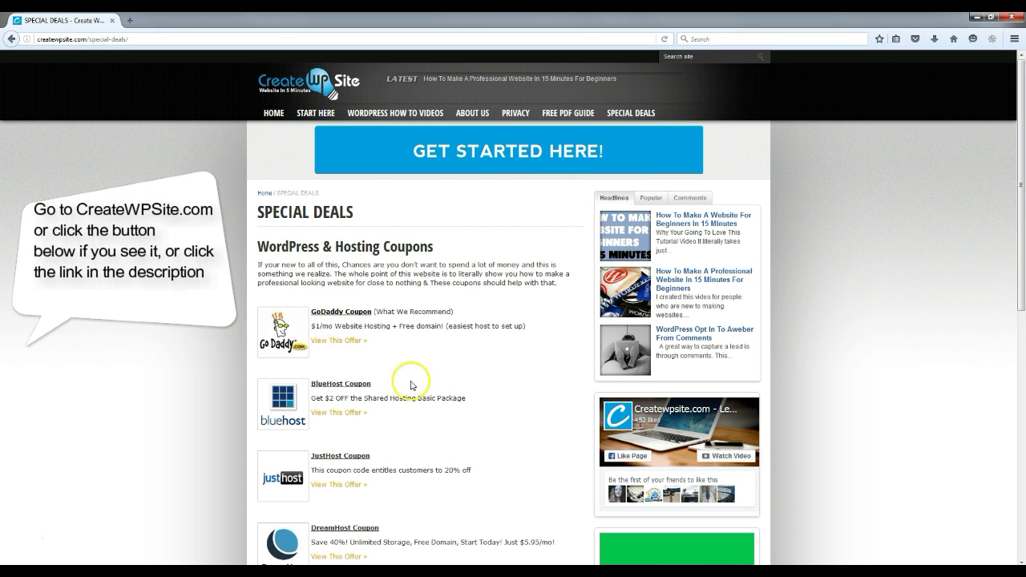
pyautogui.click(346, 343)
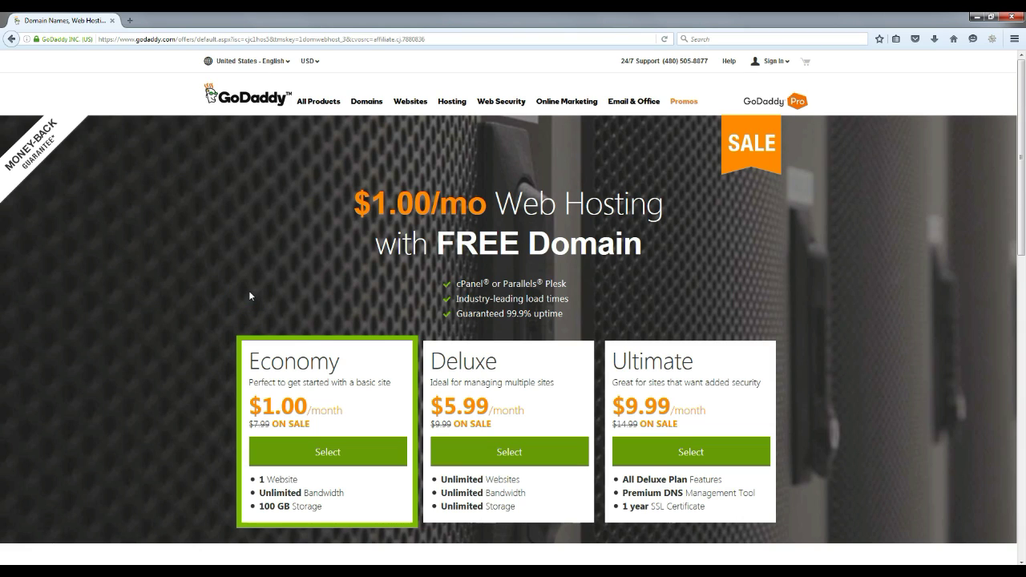
pyautogui.click(328, 453)
pyautogui.click(420, 361)
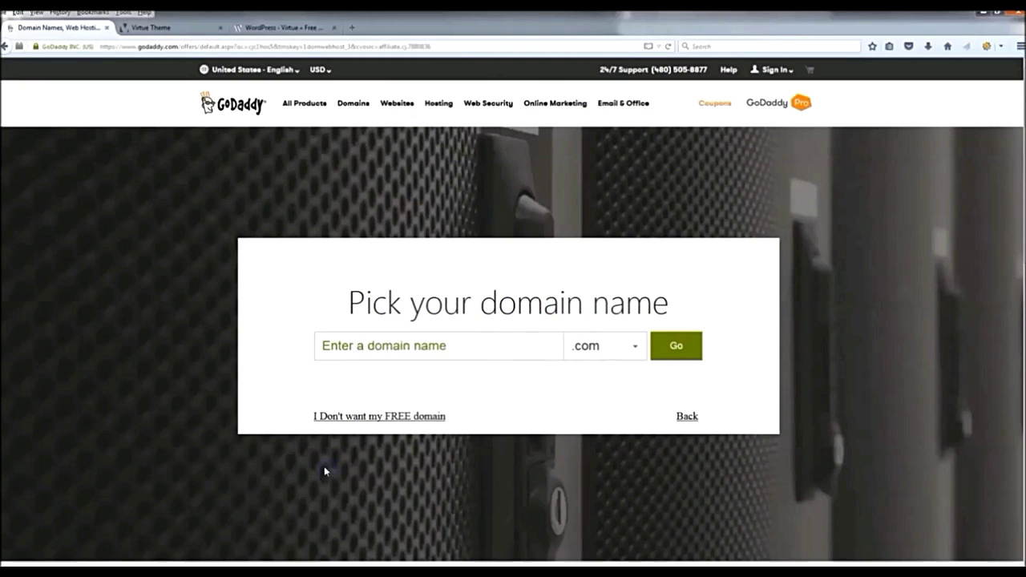
# Check the availability of the domain financeandsolutions.com and add it to the hosting order
pyautogui.click(496, 346)
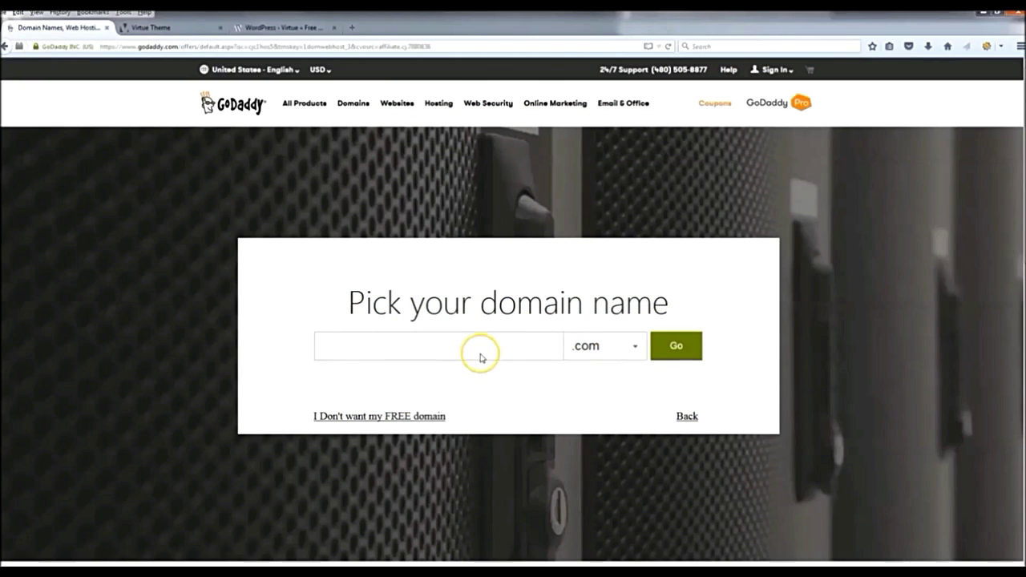
pyautogui.rightClick(392, 351)
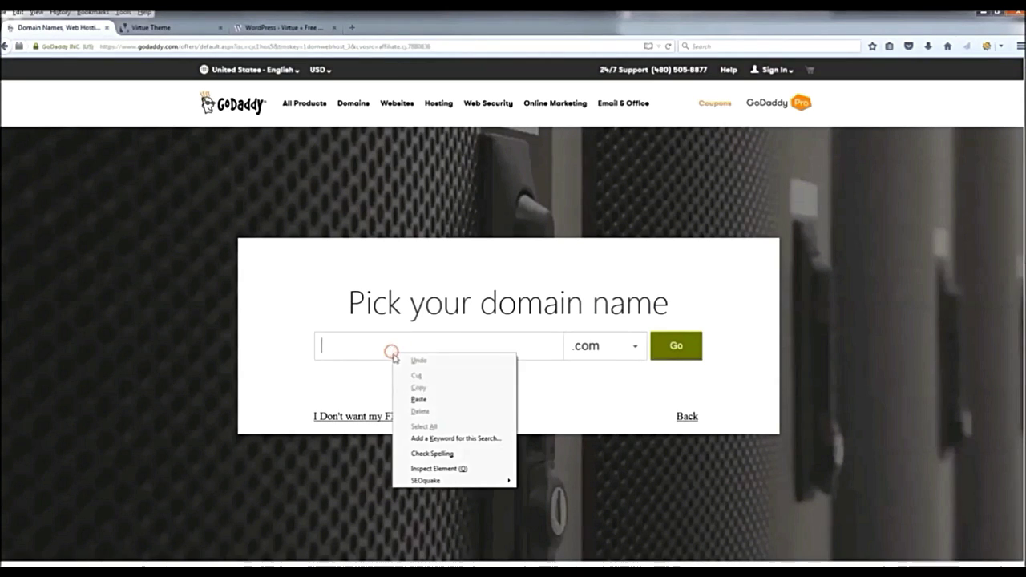
pyautogui.click(415, 402)
pyautogui.click(685, 348)
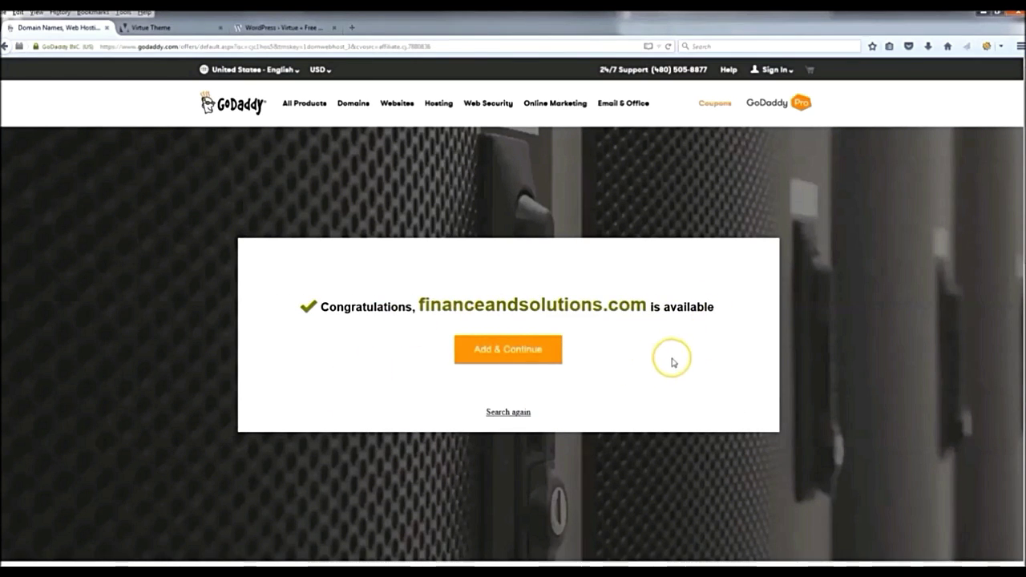
pyautogui.click(516, 368)
pyautogui.click(522, 350)
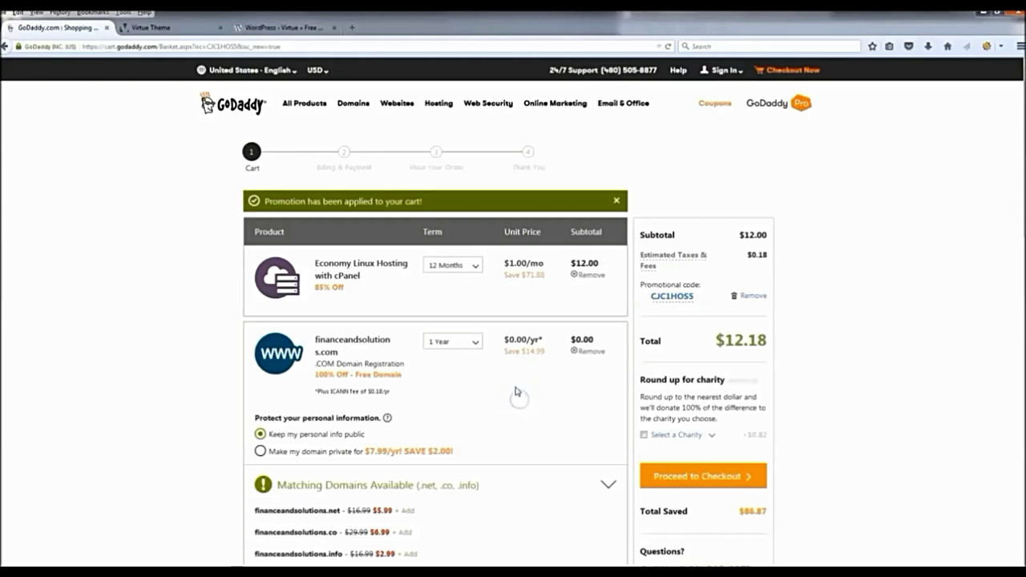
# Remove the promotional code from the cart and reapply the code CJC1HOS5
pyautogui.scroll(-3, 513, 381)
pyautogui.scroll(3, 505, 340)
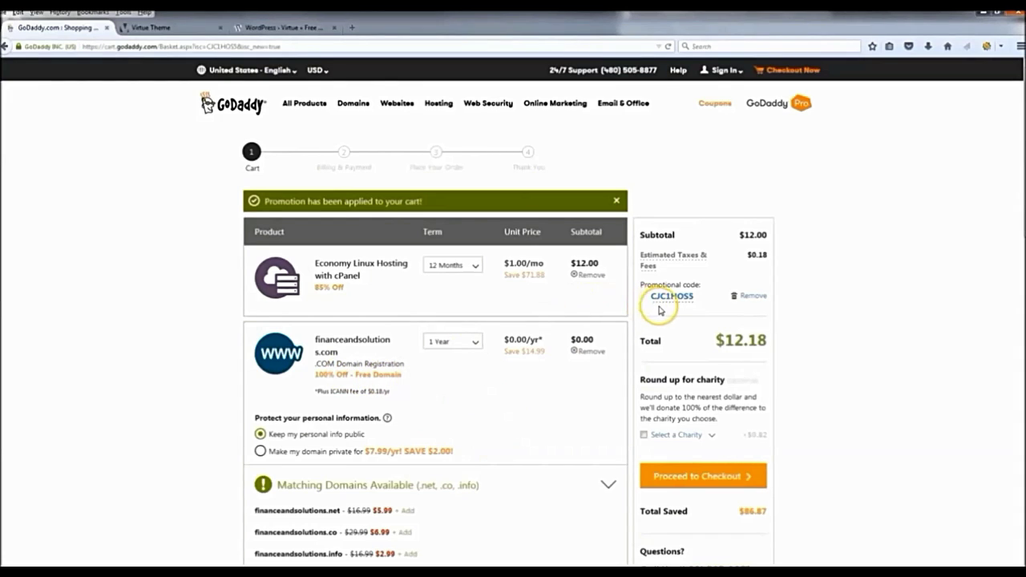
pyautogui.click(754, 296)
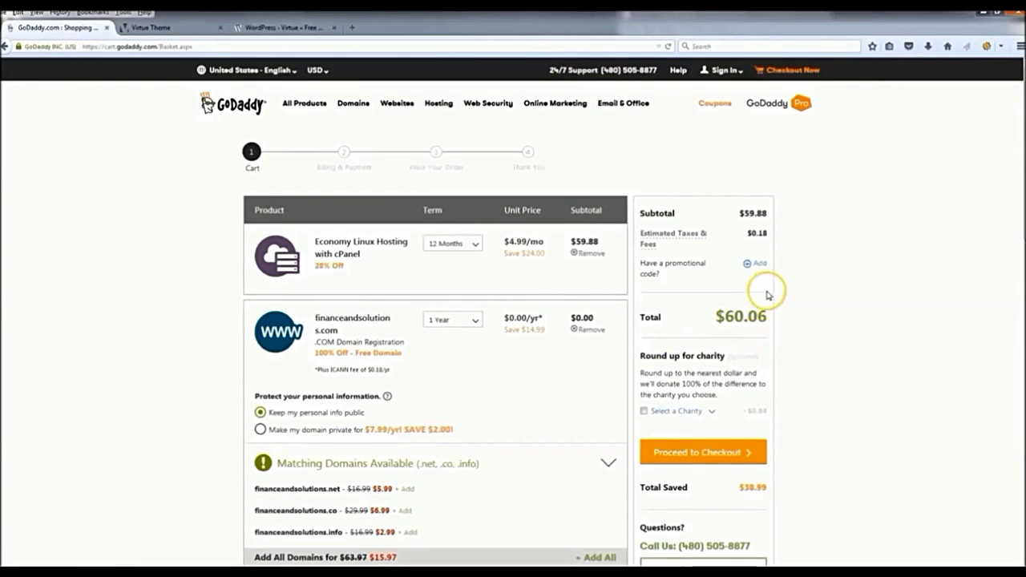
pyautogui.click(756, 263)
pyautogui.rightClick(680, 286)
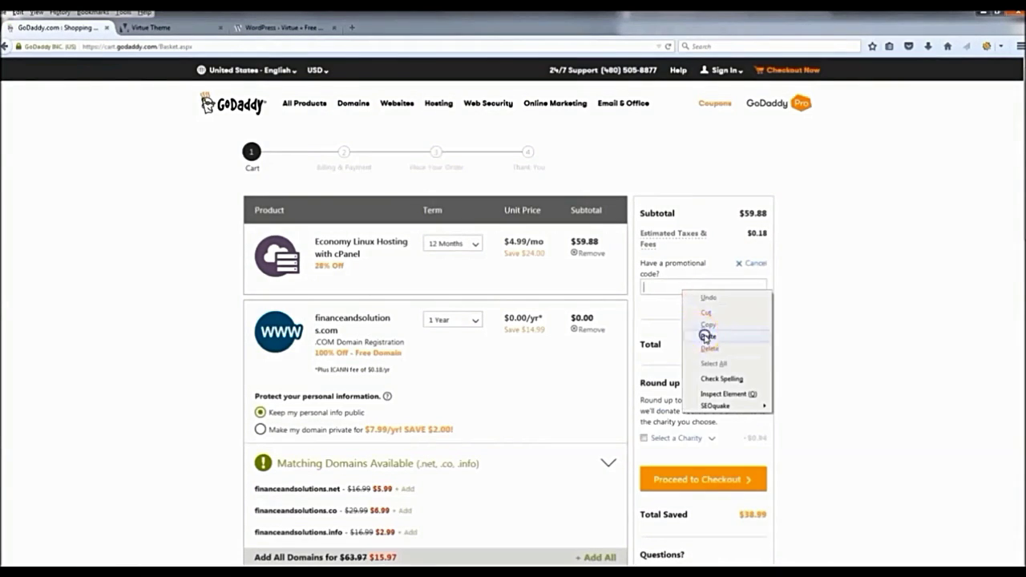
pyautogui.click(707, 334)
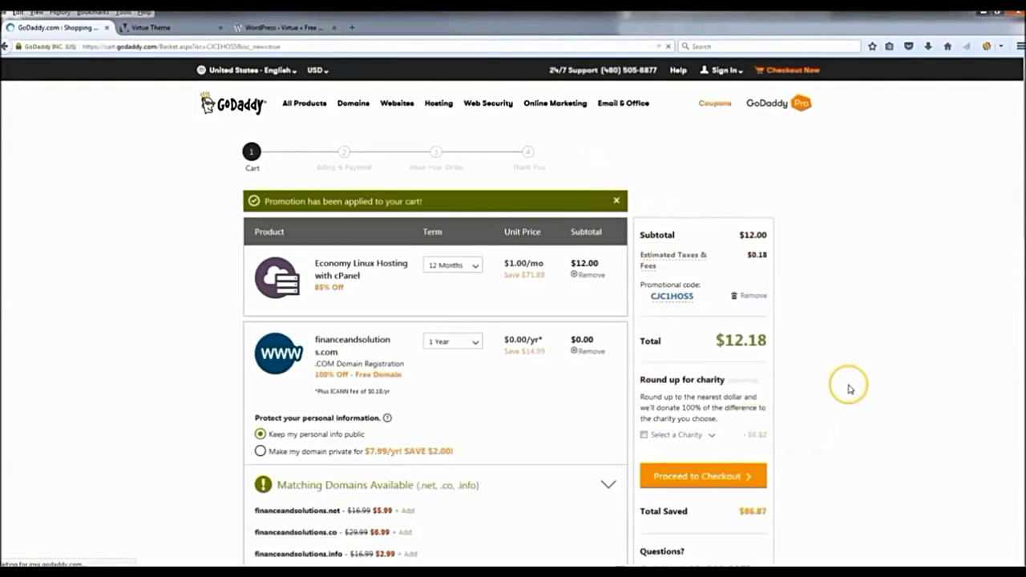
# Proceed to checkout from the cart and continue as a new customer
pyautogui.scroll(-1, 847, 385)
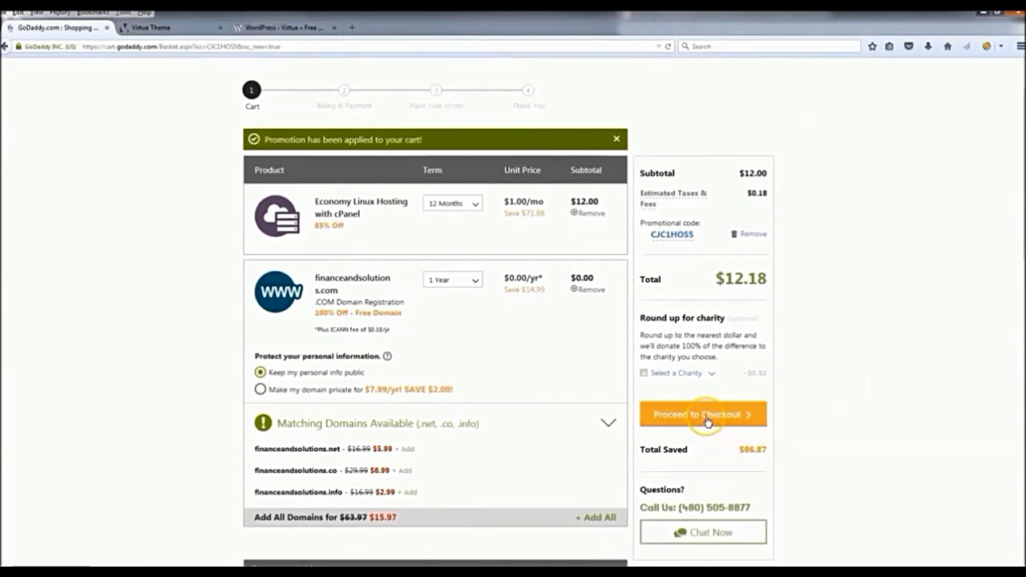
pyautogui.click(707, 422)
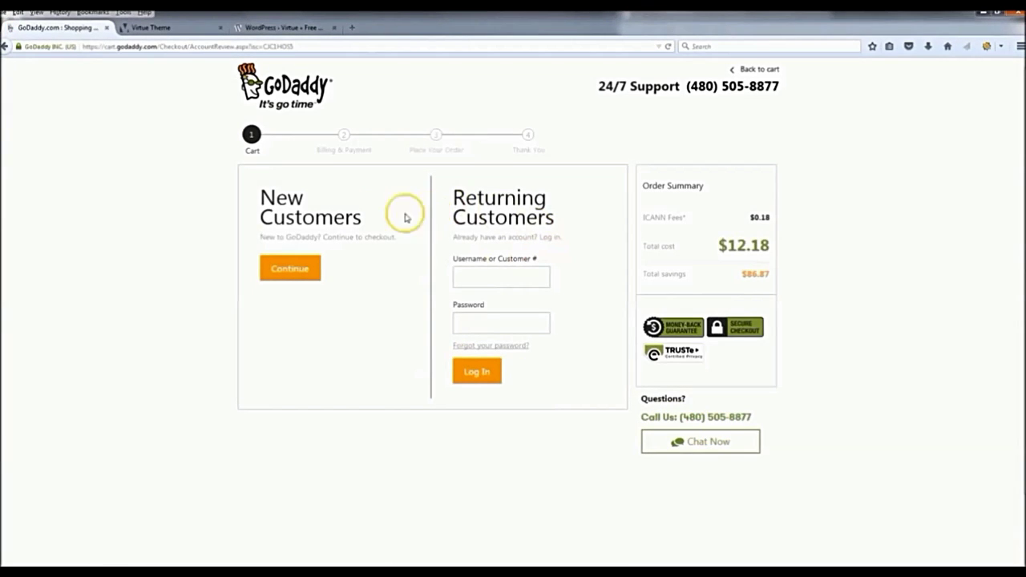
pyautogui.click(296, 268)
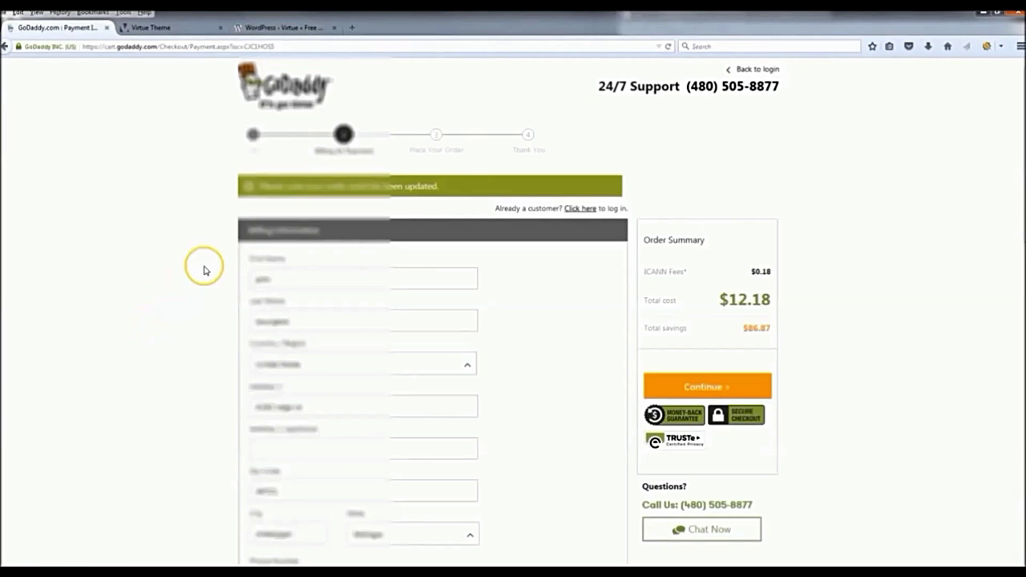
# Examine the billing, account and payment fields of the checkout form
pyautogui.scroll(-10, 223, 257)
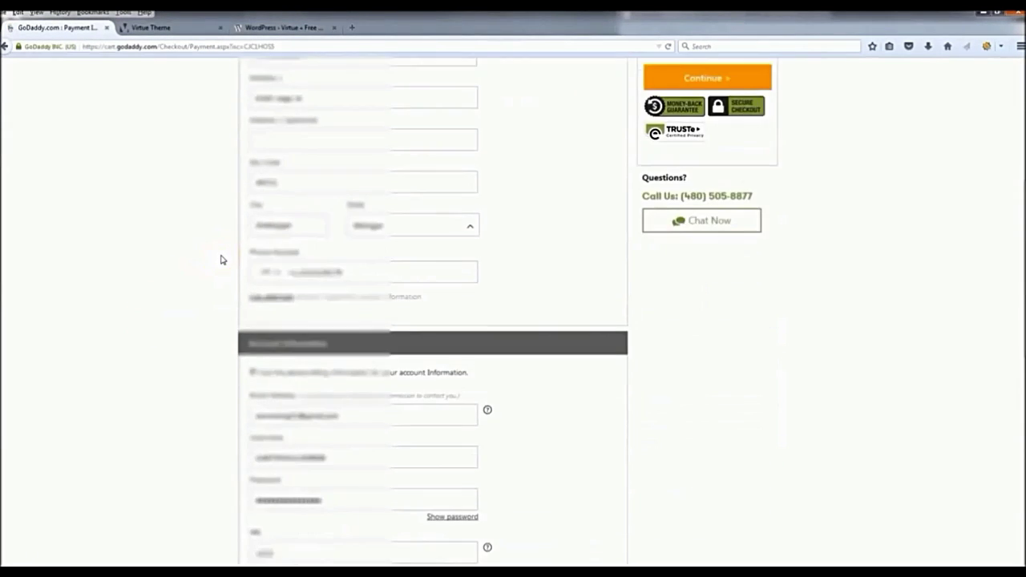
pyautogui.scroll(-3, 225, 255)
pyautogui.scroll(2, 224, 254)
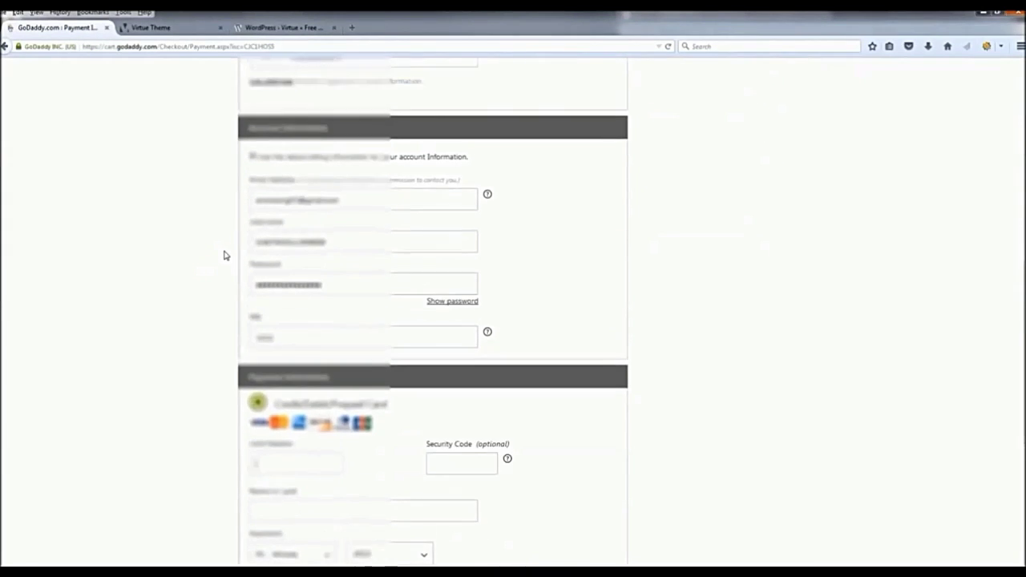
pyautogui.scroll(-3, 224, 255)
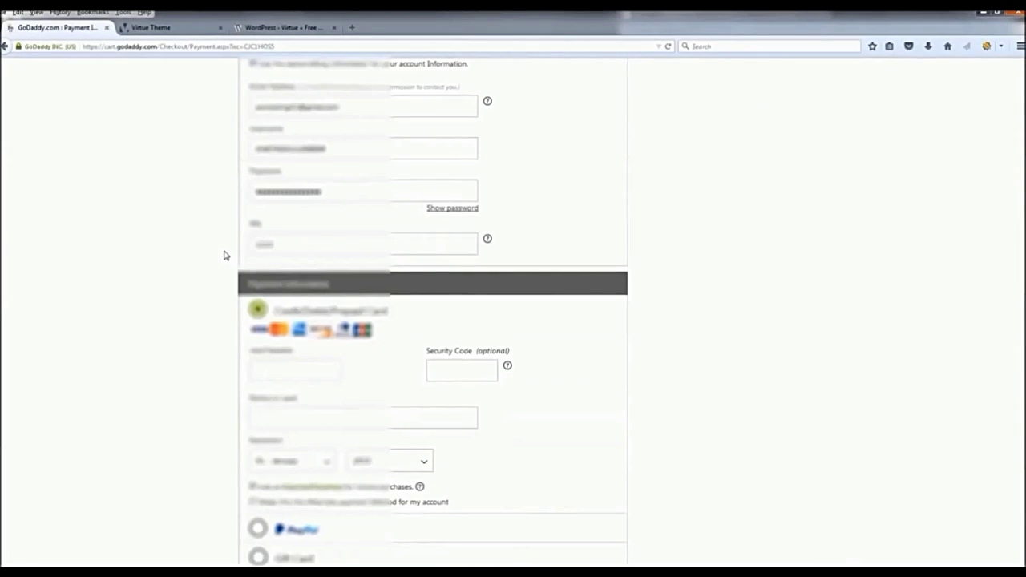
pyautogui.scroll(1, 225, 255)
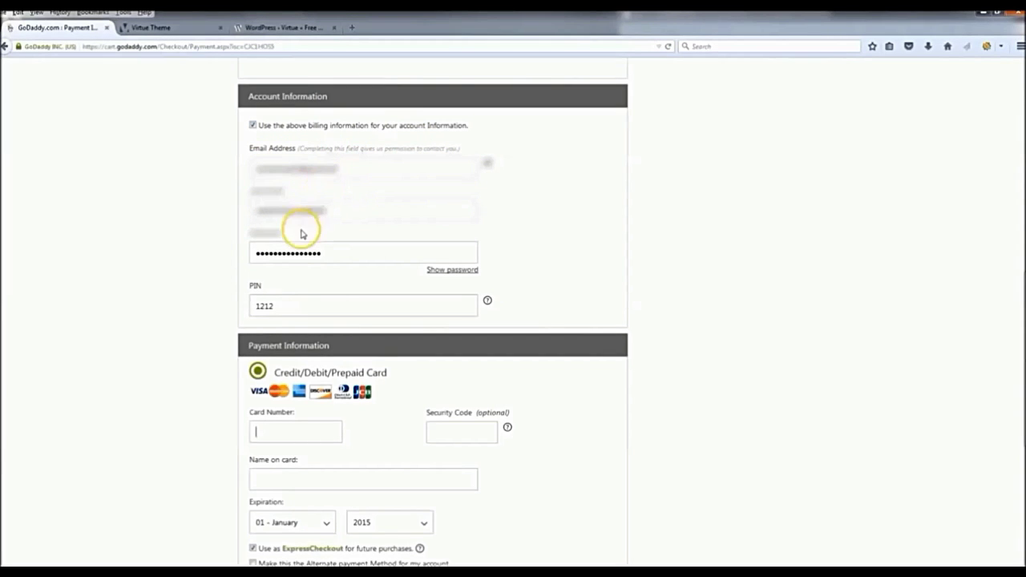
pyautogui.click(294, 301)
pyautogui.click(174, 260)
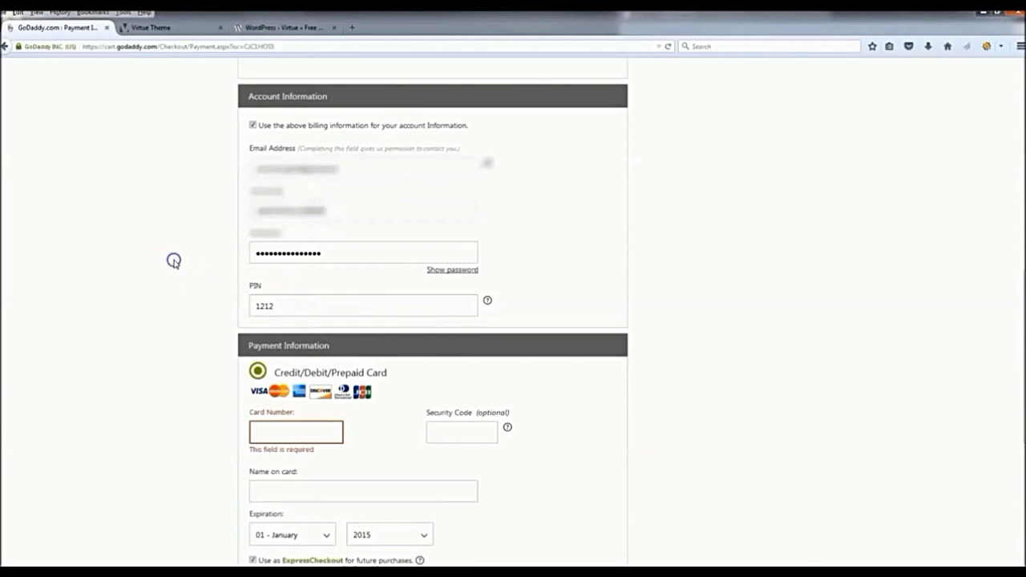
# Choose PayPal as the payment method and continue to the PayPal payment page
pyautogui.scroll(-5, 196, 247)
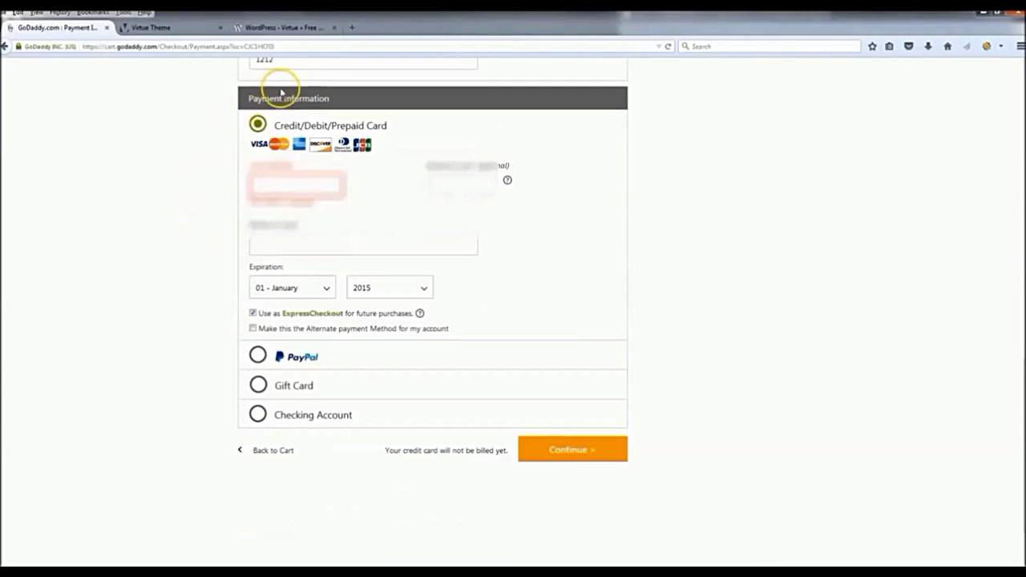
pyautogui.click(257, 356)
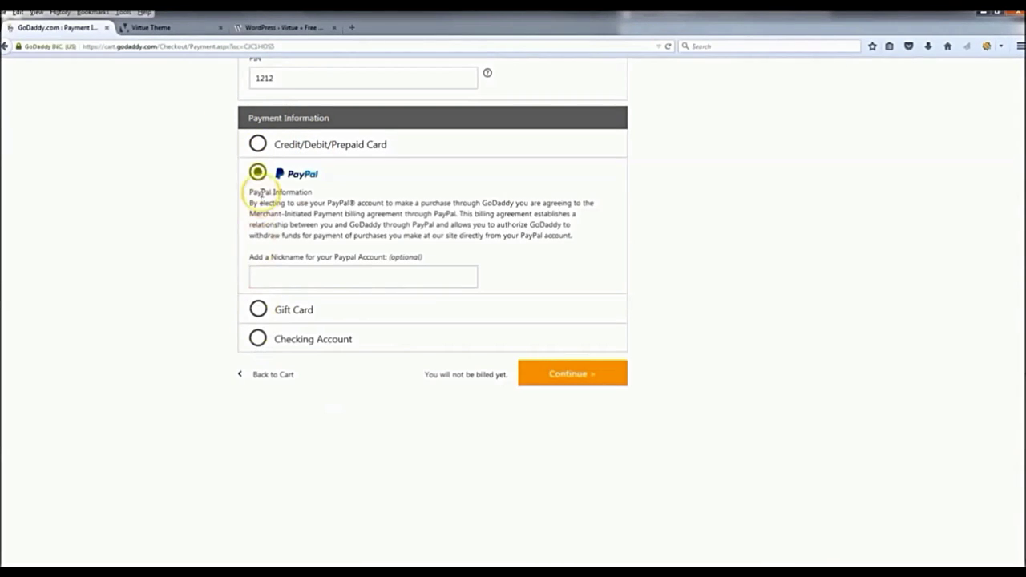
pyautogui.click(575, 375)
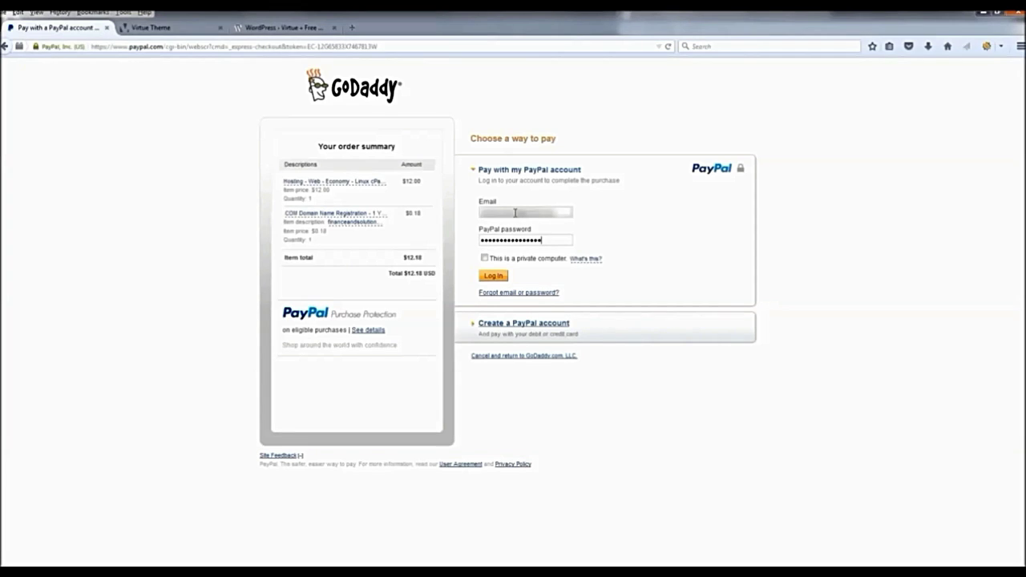
# Log in to PayPal with the account email and PayPal password, and continue with the payment
pyautogui.press('Return')
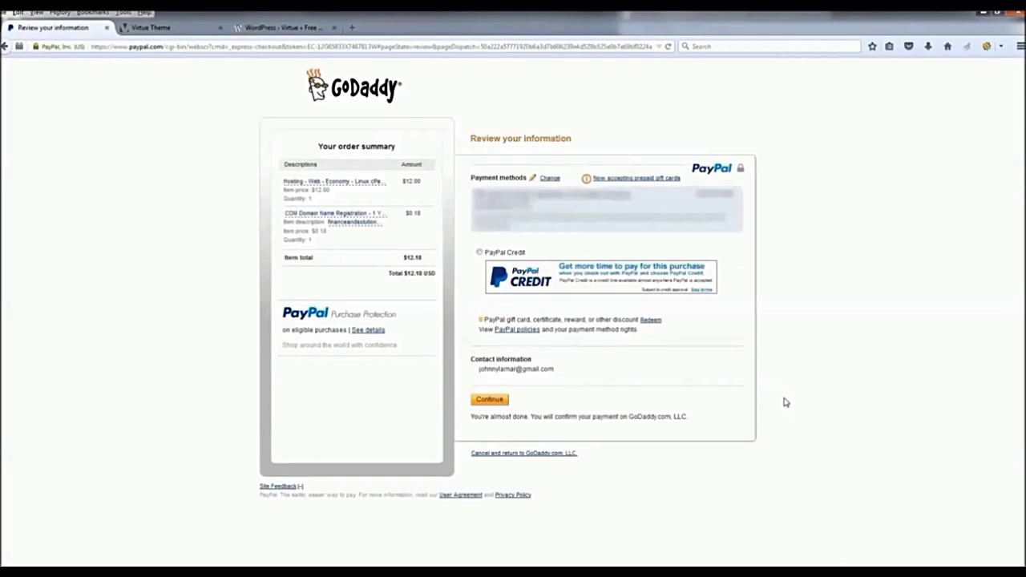
pyautogui.click(489, 399)
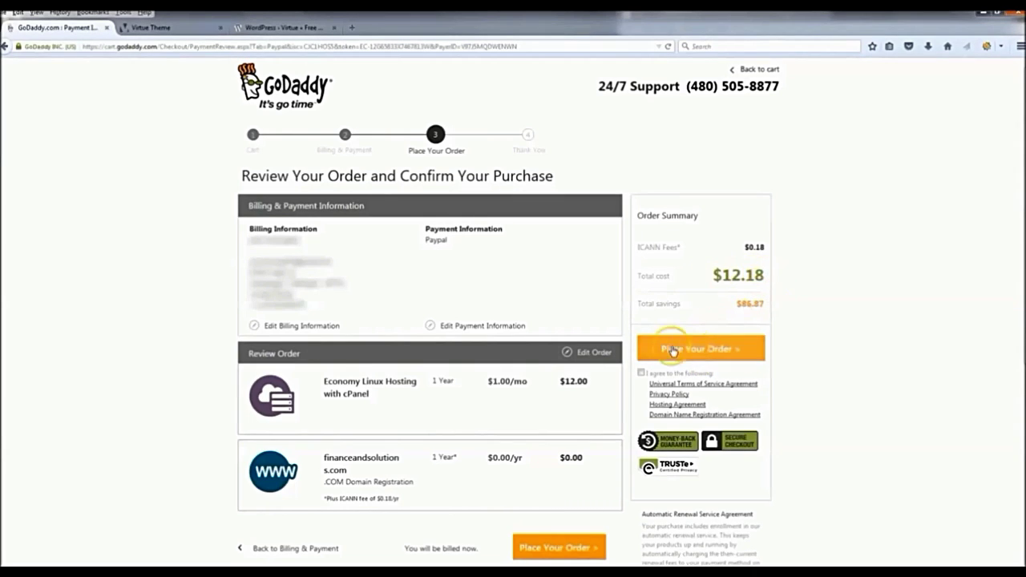
# Agree to the service, privacy, hosting and domain registration terms and place the order
pyautogui.click(641, 373)
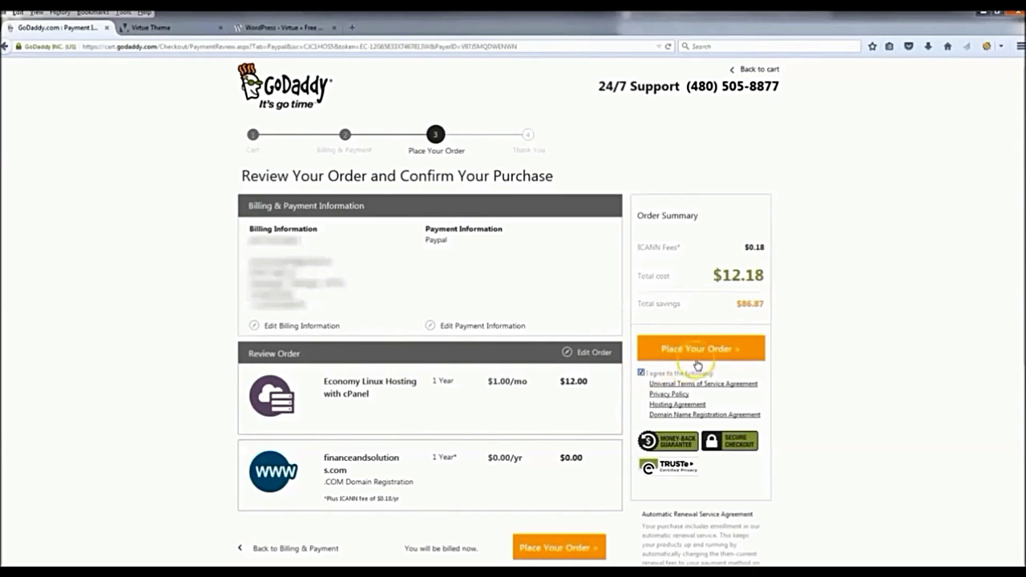
pyautogui.click(720, 355)
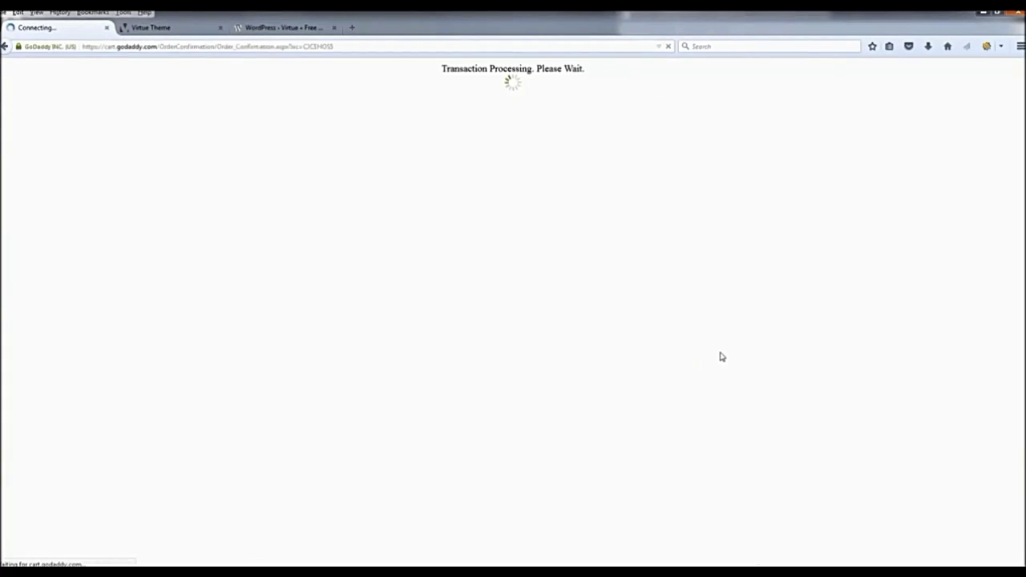
pyautogui.click(566, 327)
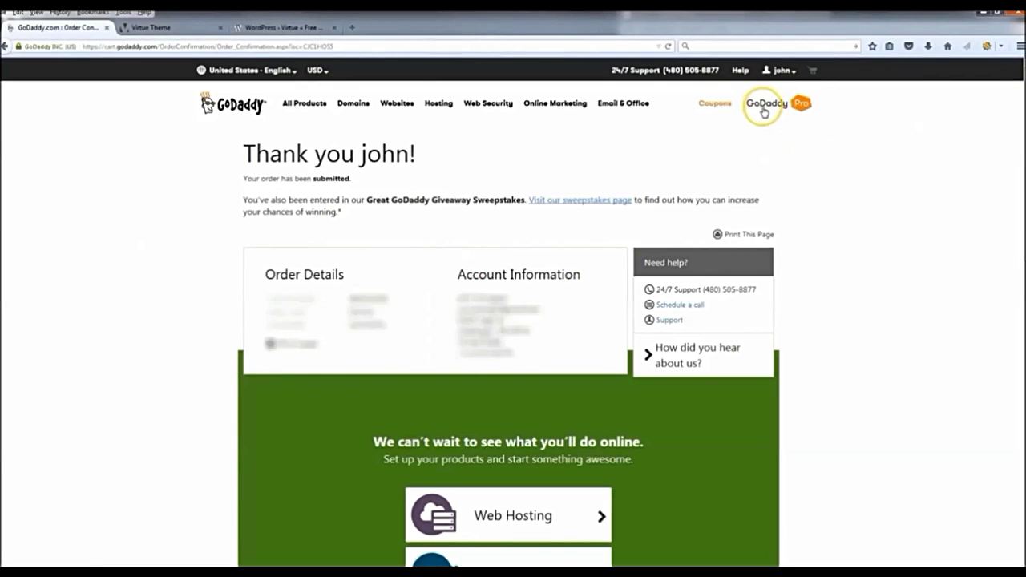
# Open the account's domain management page and request the email address verification for financeandsolutions.com
pyautogui.click(789, 71)
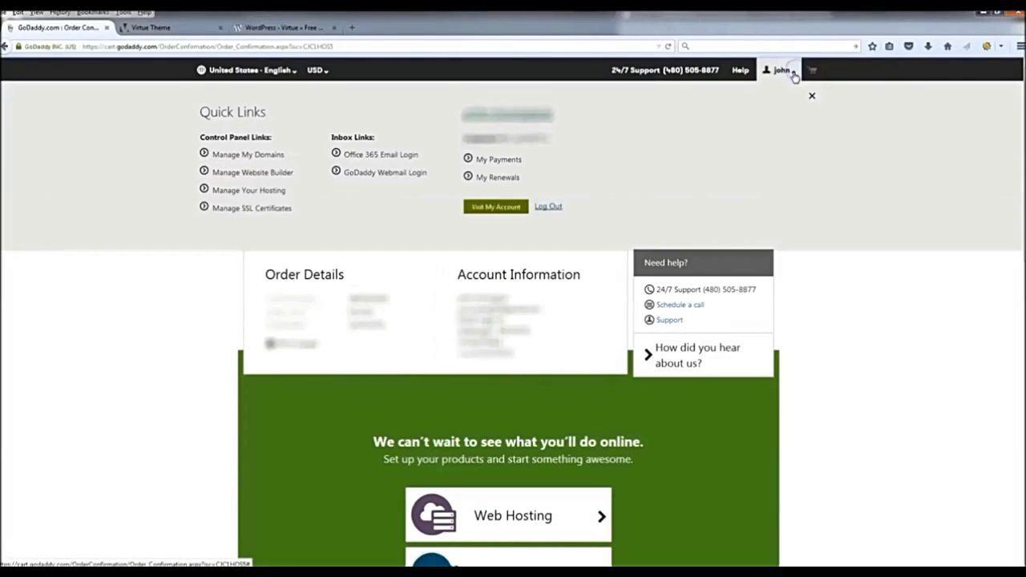
pyautogui.click(233, 157)
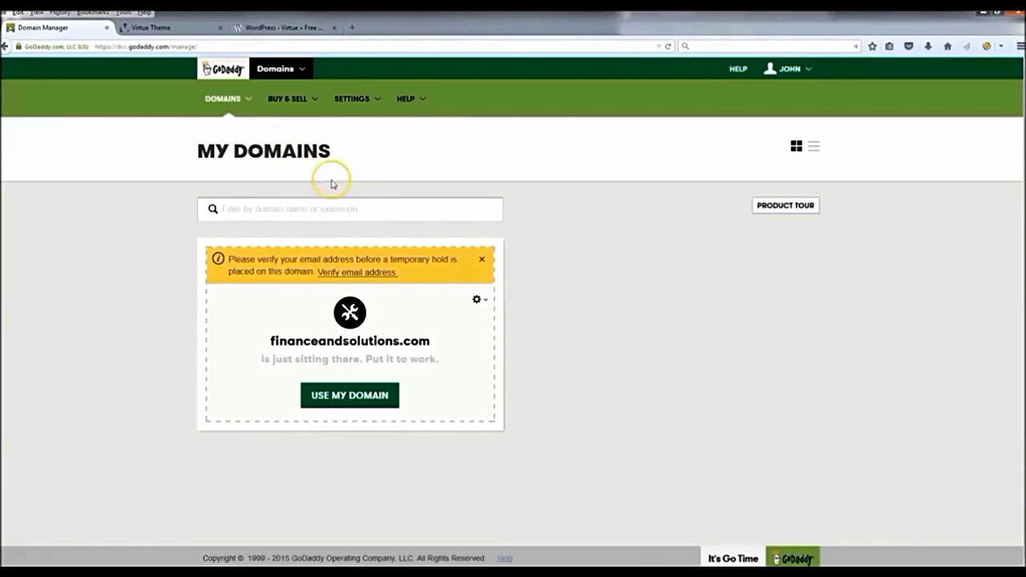
pyautogui.click(368, 275)
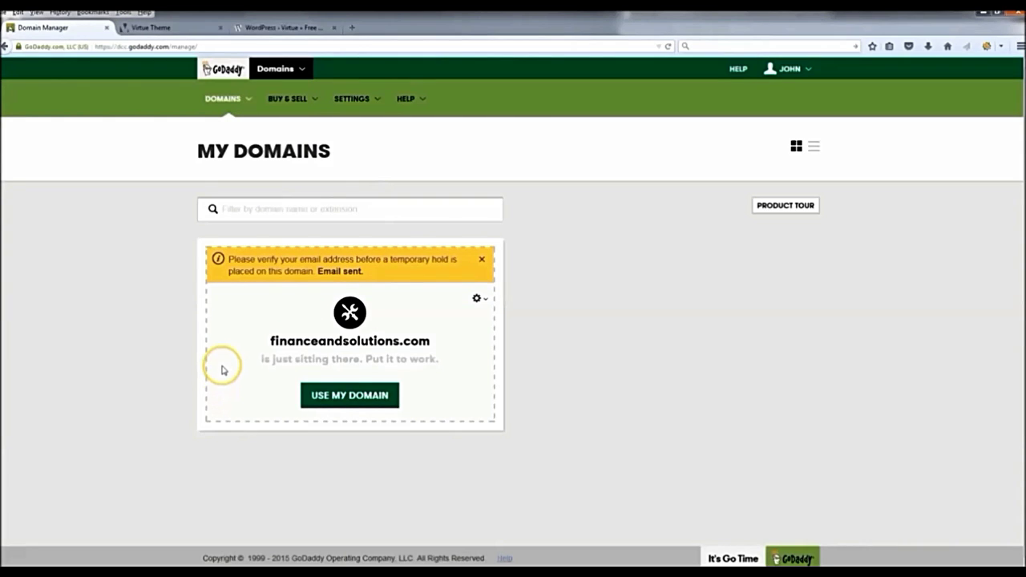
# Open the Gmail inbox at gmail.com in a new browser tab
pyautogui.click(352, 27)
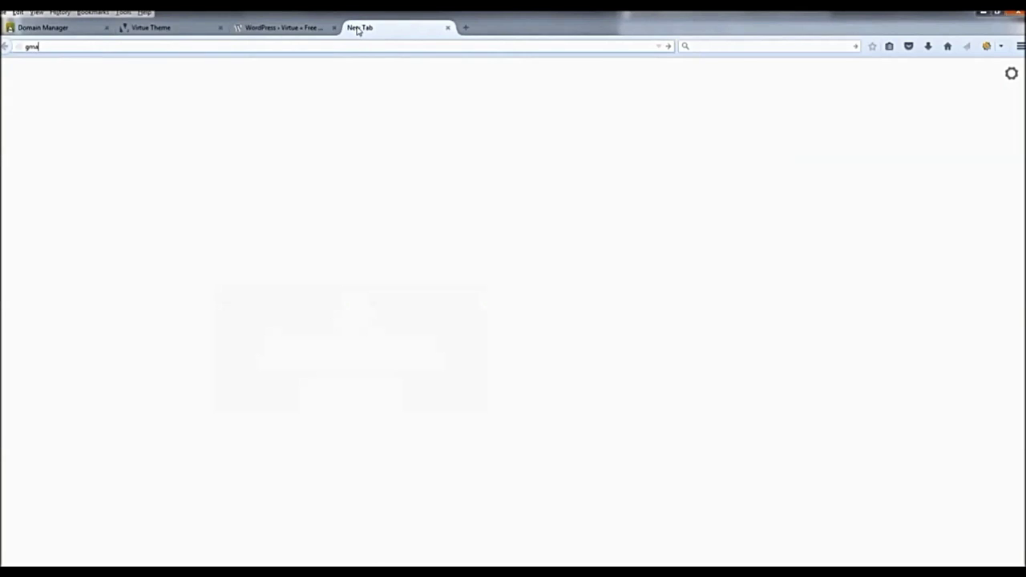
pyautogui.write('gmail.com')
pyautogui.press('Return')
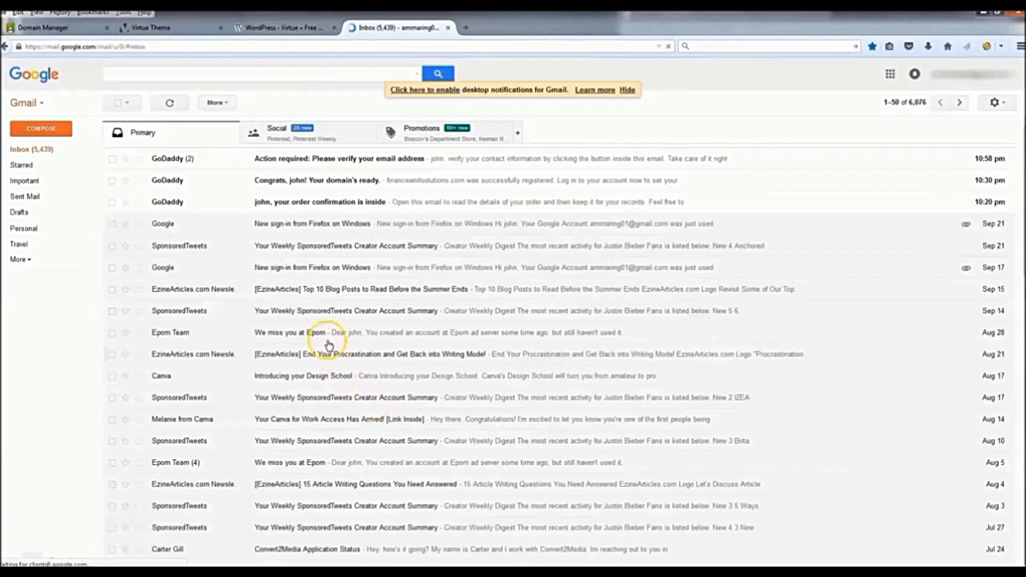
# Verify the contact email address from GoDaddy's "Action required" message and continue to My Account
pyautogui.click(329, 165)
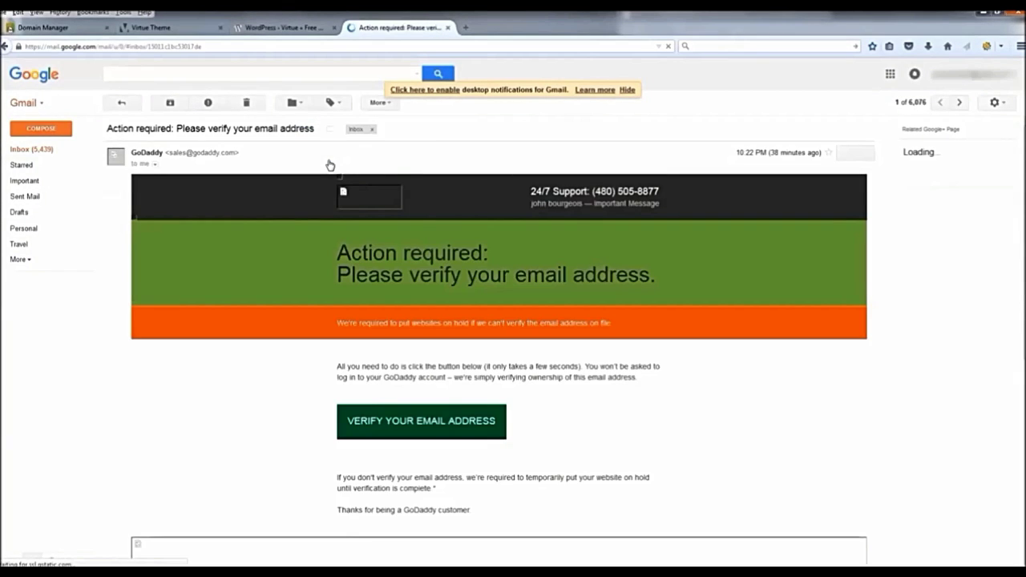
pyautogui.click(436, 433)
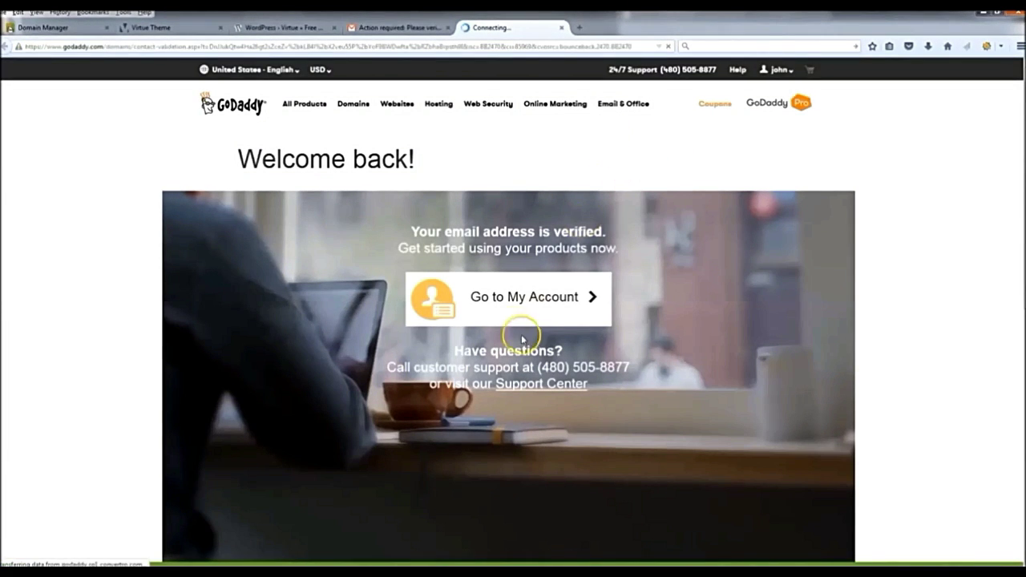
pyautogui.click(515, 298)
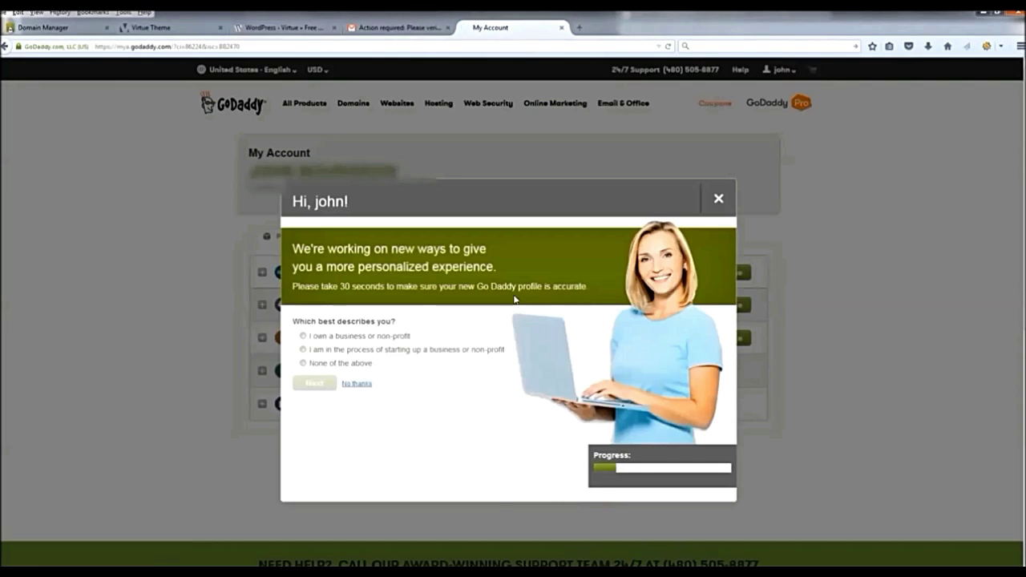
# Decline the profile survey and open the management page for Web Hosting
pyautogui.click(358, 384)
pyautogui.rightClick(404, 294)
pyautogui.click(904, 267)
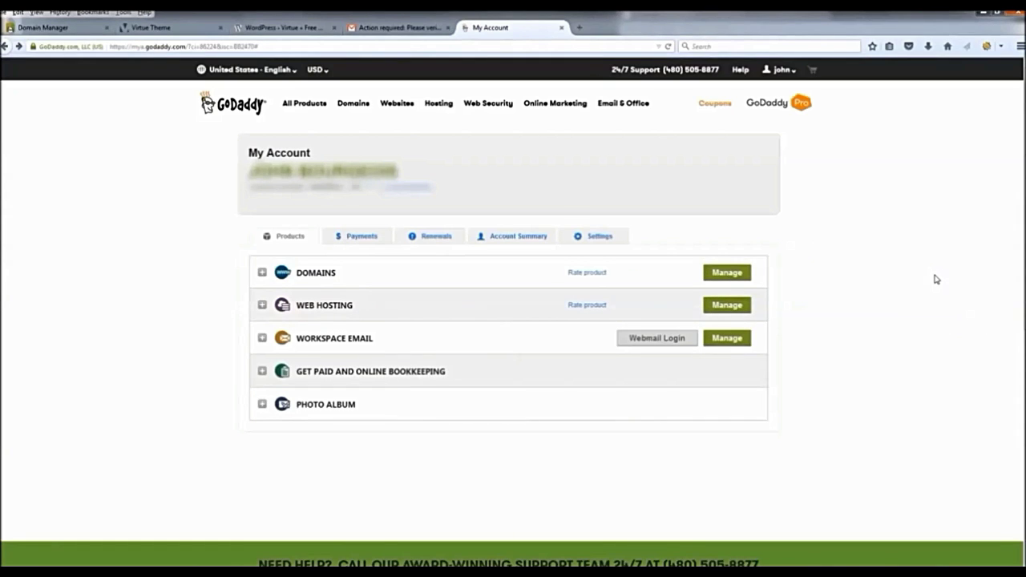
pyautogui.click(730, 308)
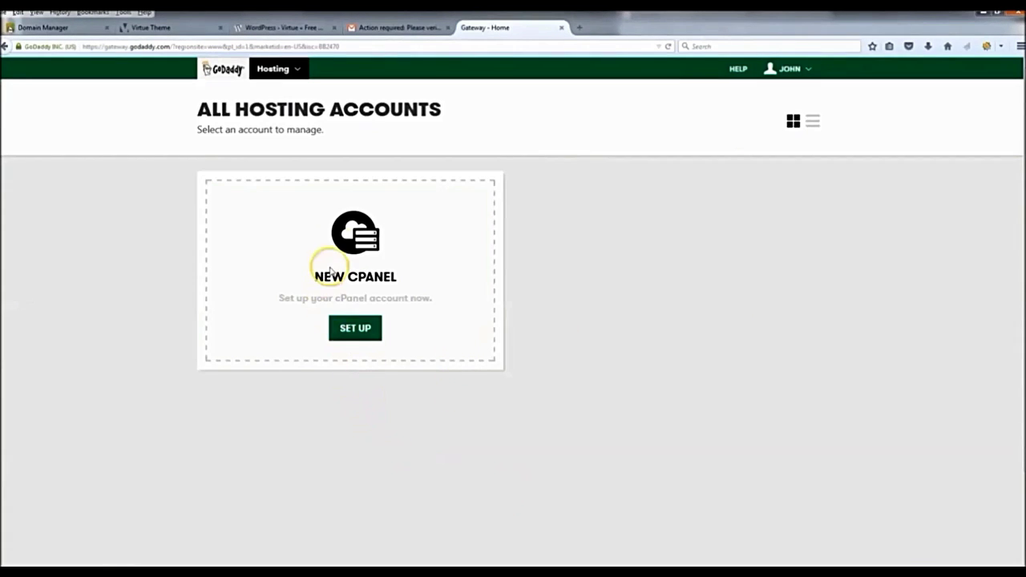
# Set up the new cPanel account for financeandsolutions.com, entering a new cPanel username and password
pyautogui.click(363, 330)
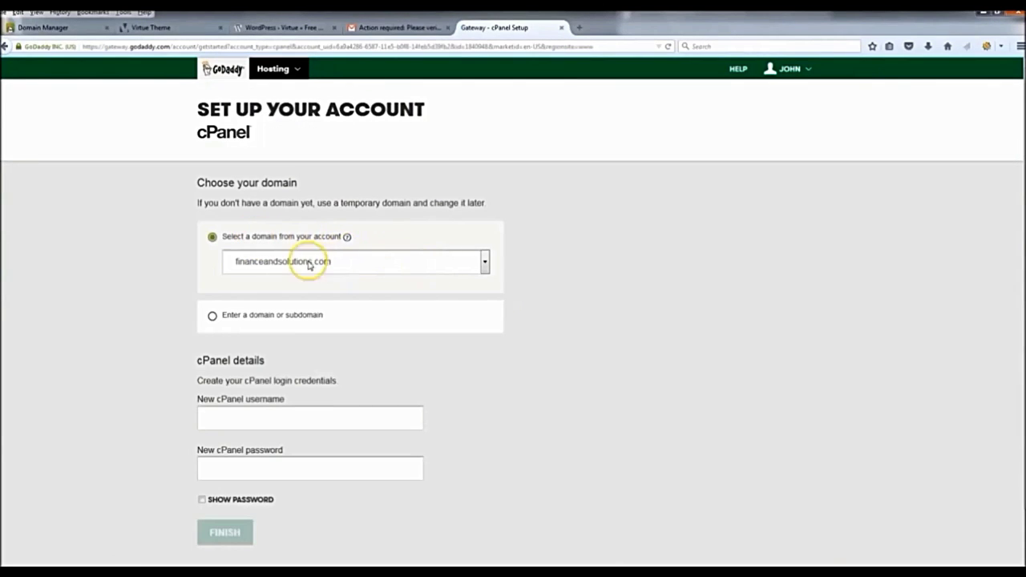
pyautogui.scroll(-1, 190, 251)
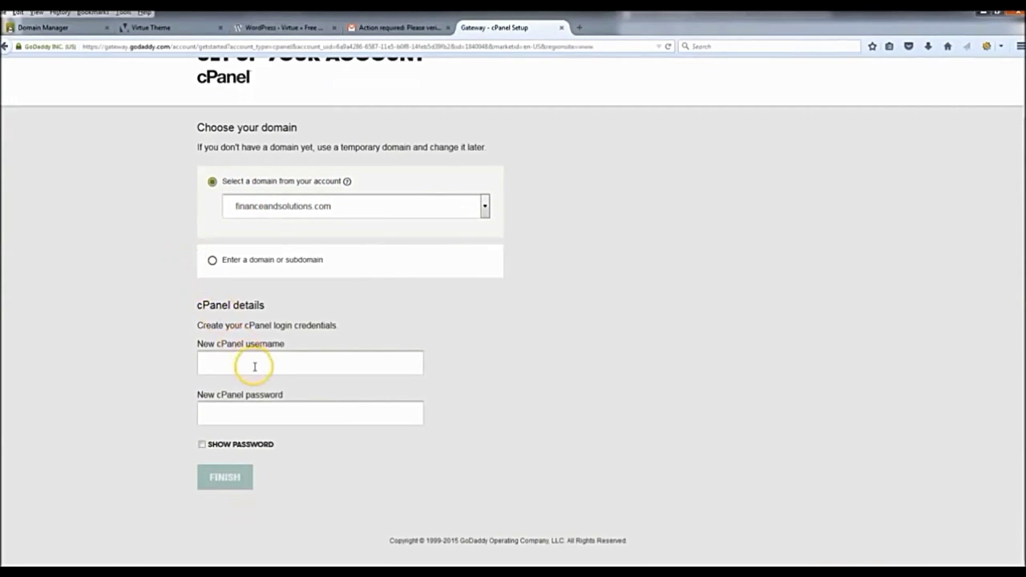
pyautogui.click(254, 366)
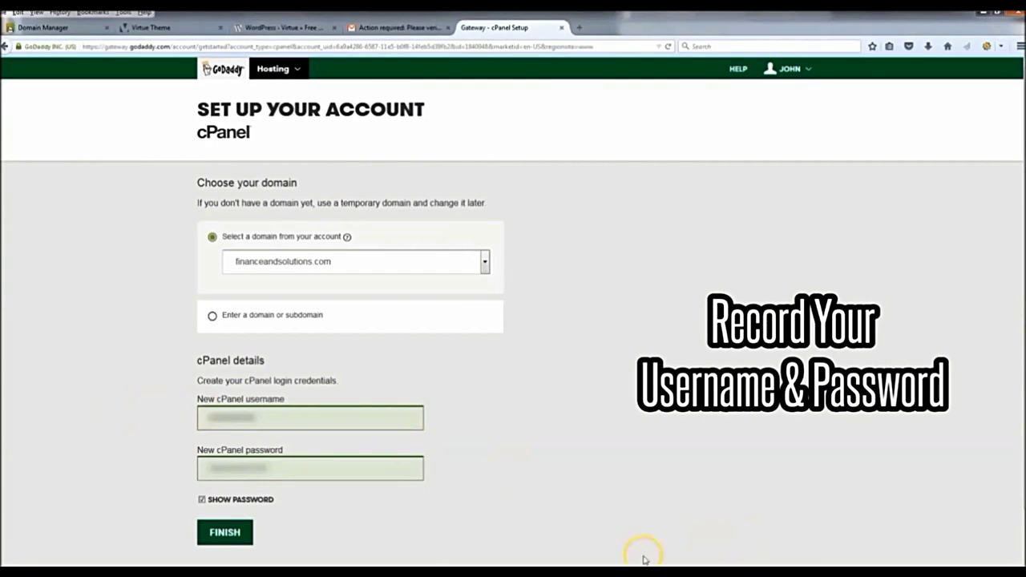
pyautogui.click(230, 538)
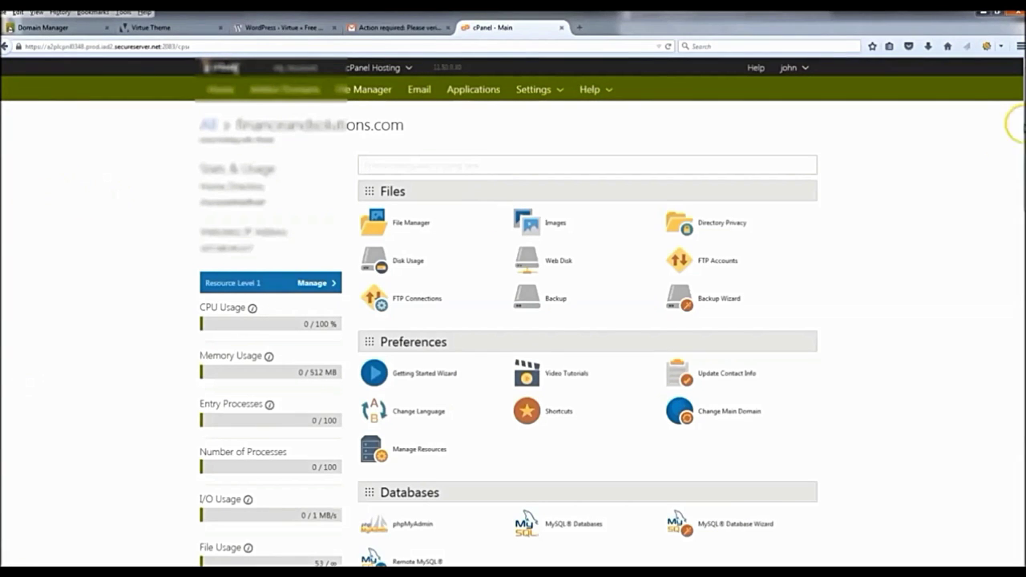
# Open WordPress from cPanel's web applications and start installing this application
pyautogui.scroll(-5, 906, 183)
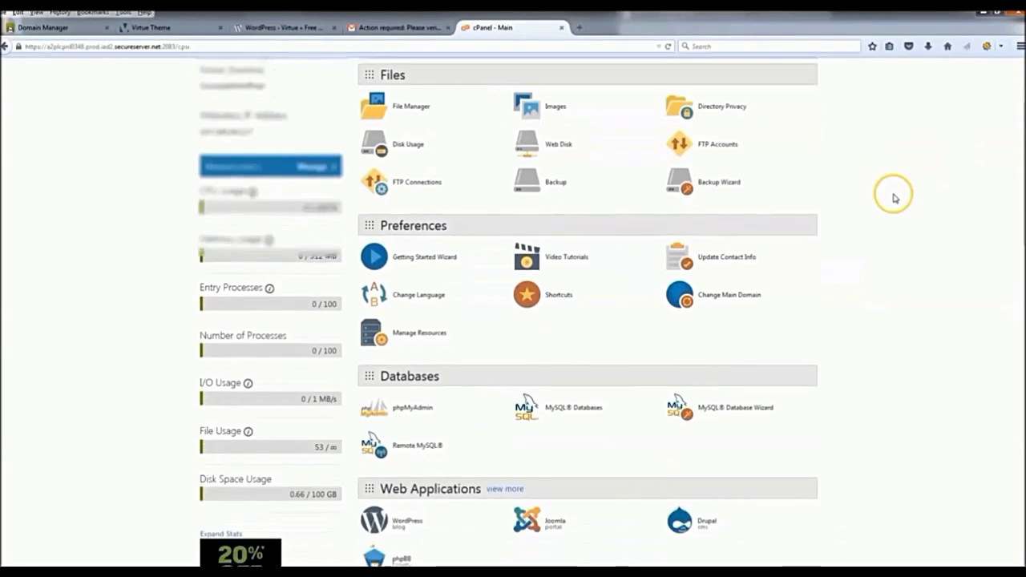
pyautogui.scroll(-1, 895, 198)
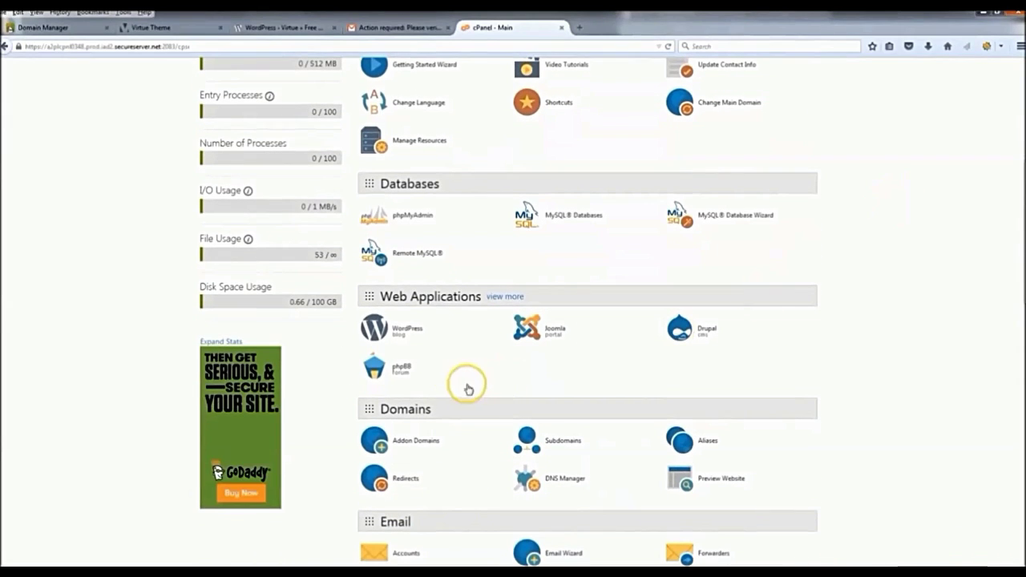
pyautogui.click(397, 331)
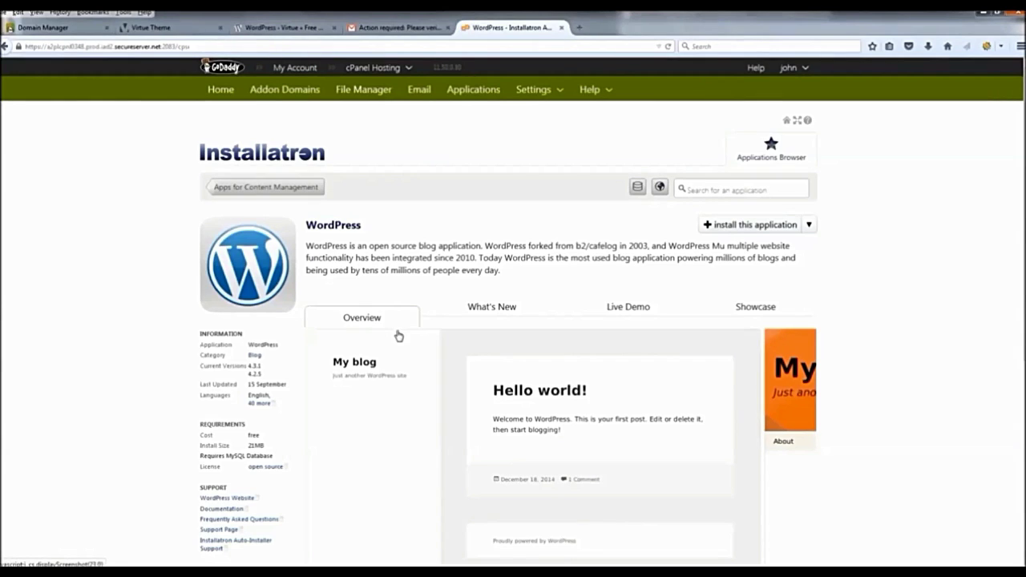
pyautogui.click(744, 227)
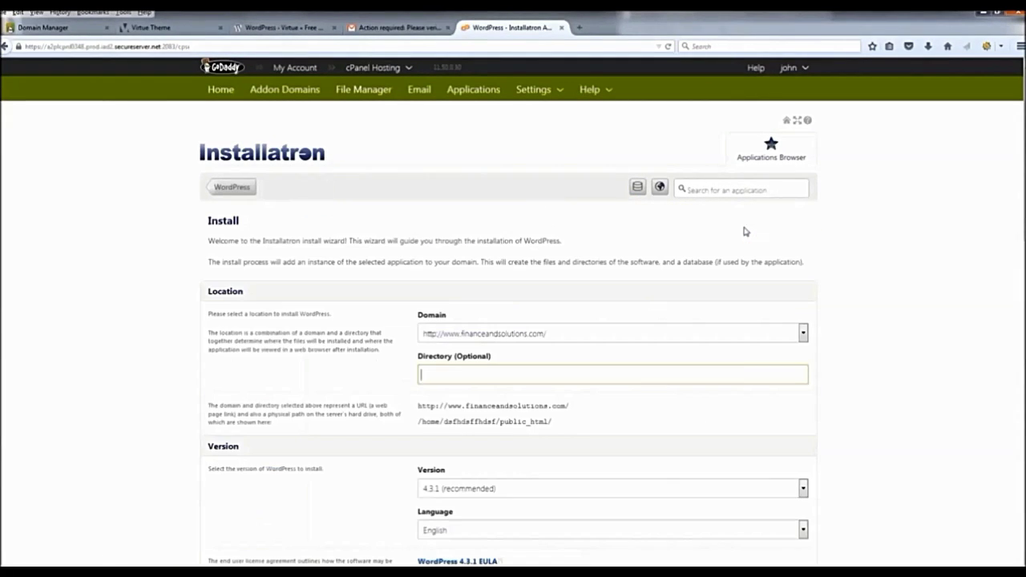
# Review the WordPress install form's location, version, automatic update and administrator settings
pyautogui.scroll(-1, 505, 252)
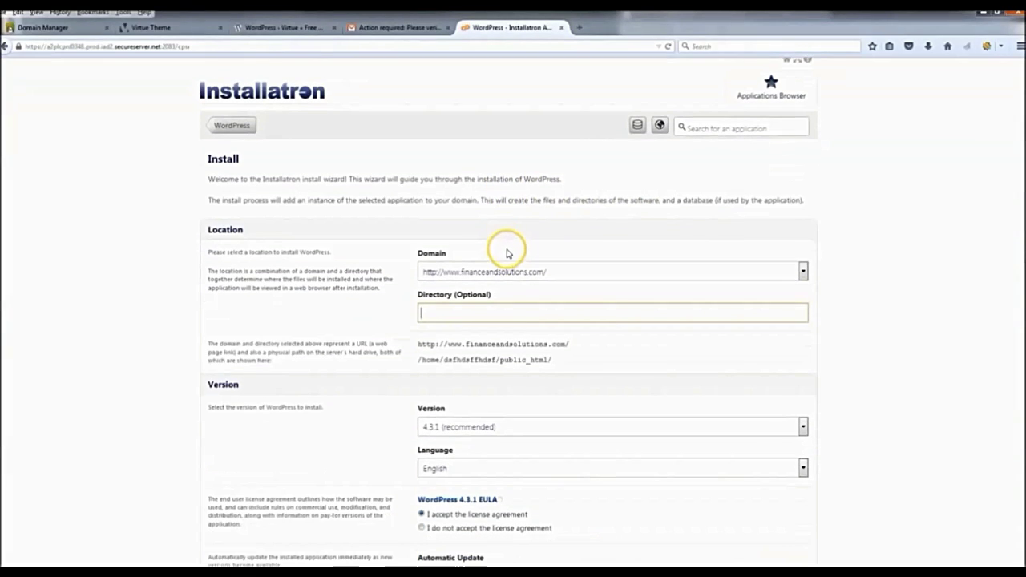
pyautogui.scroll(-1, 921, 270)
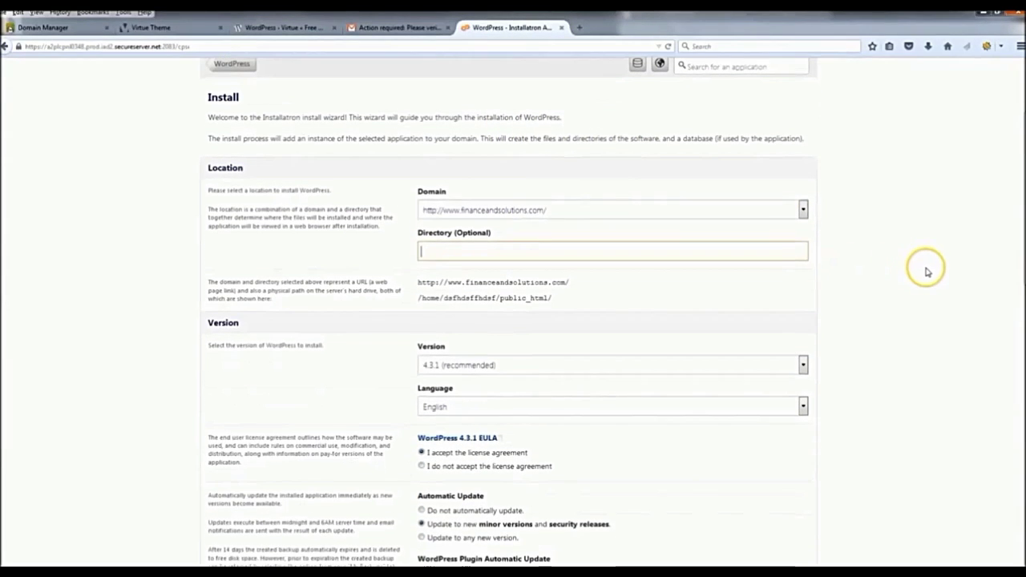
pyautogui.scroll(2, 448, 305)
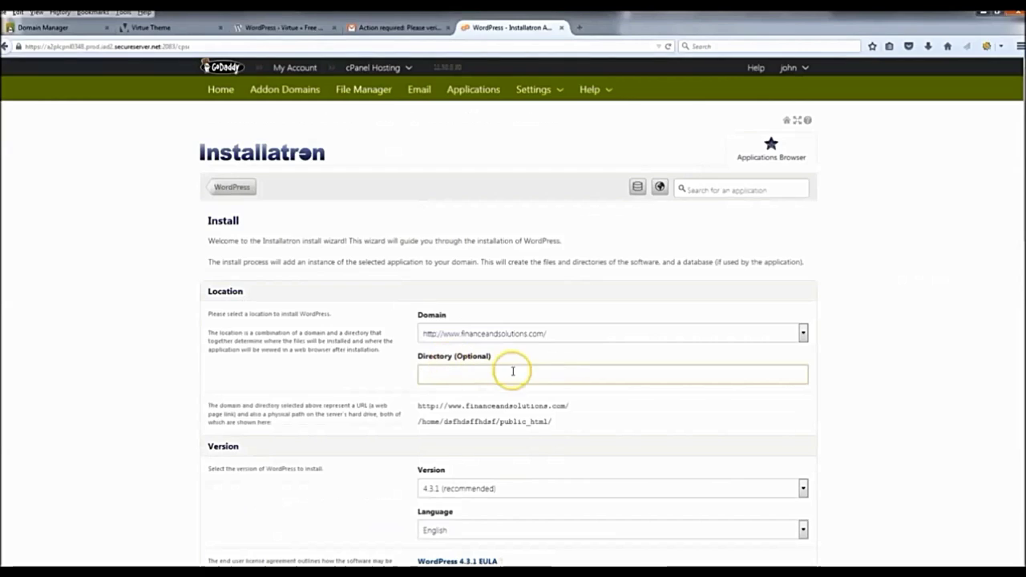
pyautogui.click(572, 353)
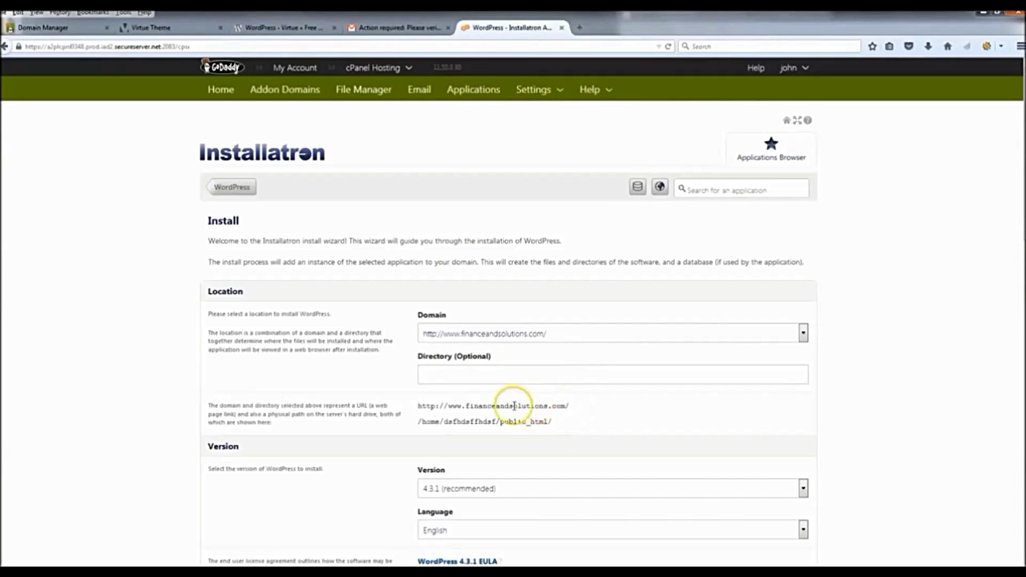
pyautogui.moveTo(416, 405); pyautogui.dragTo(575, 406)
pyautogui.click(597, 409)
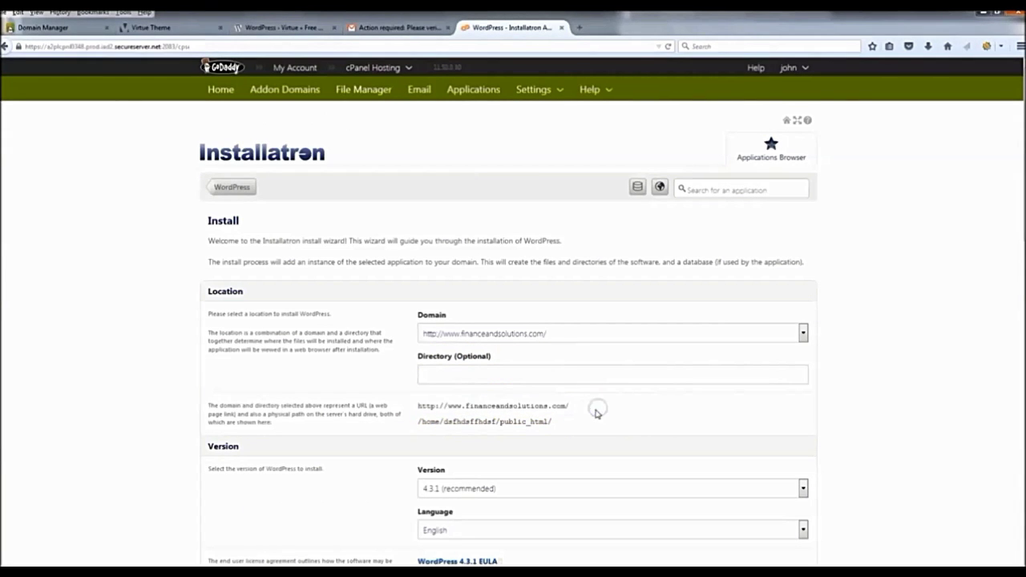
pyautogui.scroll(-2, 416, 380)
pyautogui.scroll(-2, 360, 364)
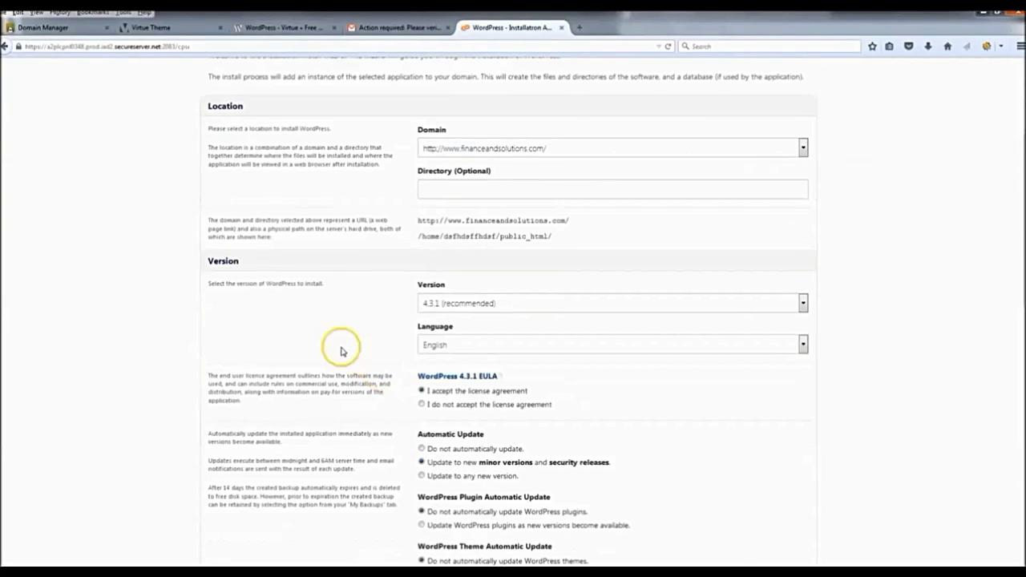
pyautogui.scroll(-4, 352, 224)
pyautogui.scroll(-1, 363, 200)
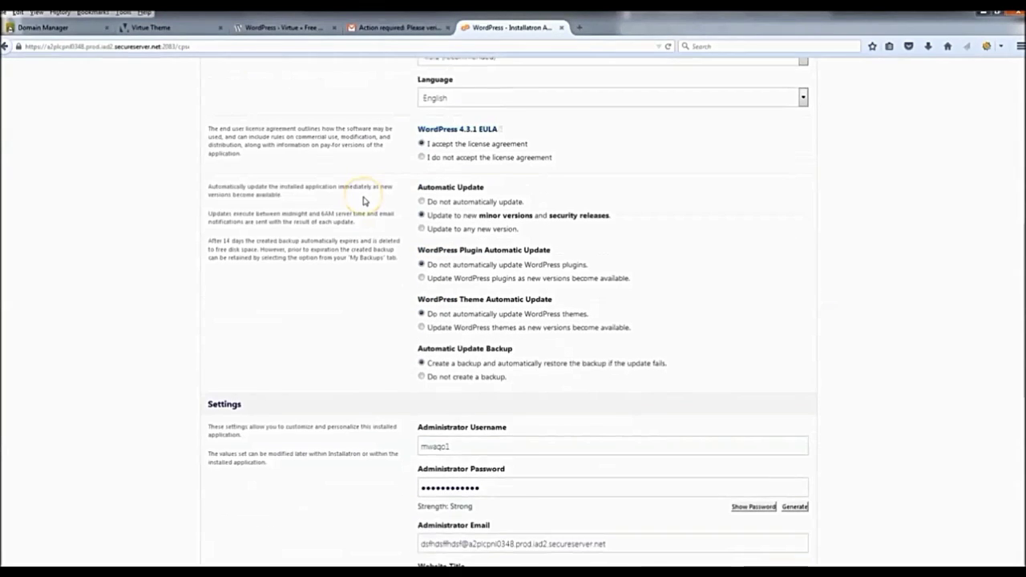
pyautogui.scroll(-3, 363, 200)
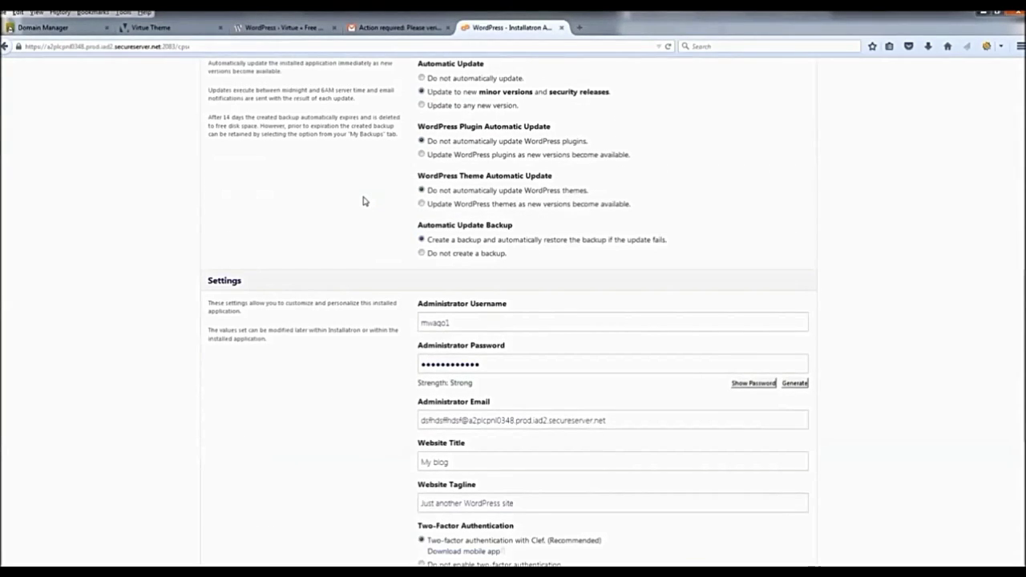
pyautogui.scroll(-5, 363, 200)
pyautogui.click(358, 205)
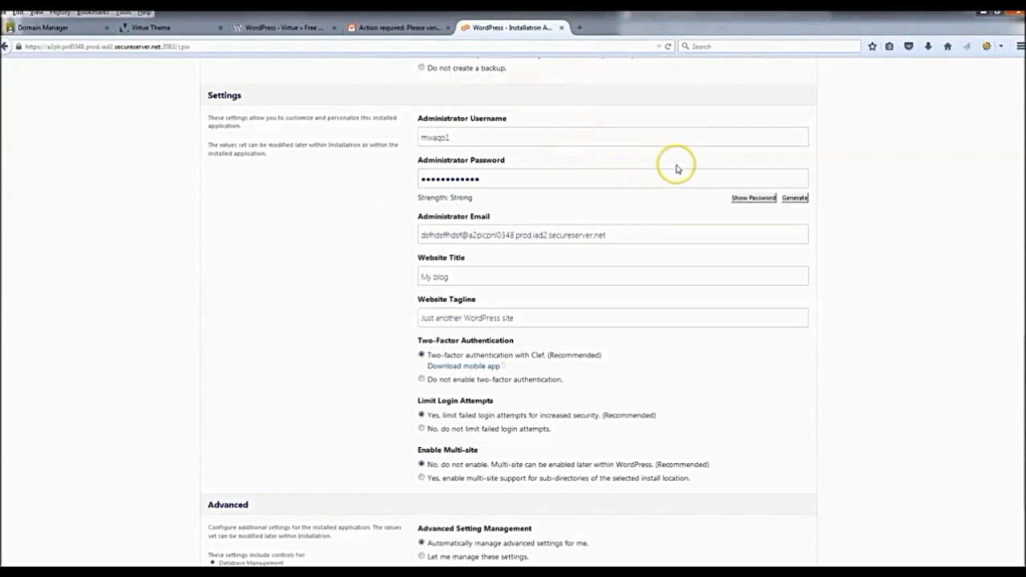
# Install WordPress on financeandsolutions.com with the preset options
pyautogui.scroll(-3, 834, 220)
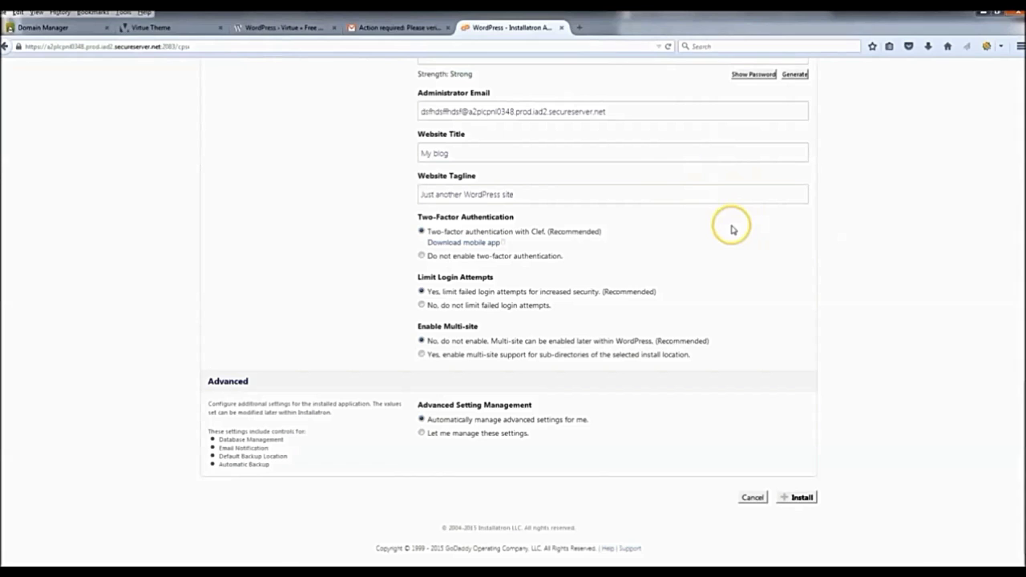
pyautogui.click(801, 499)
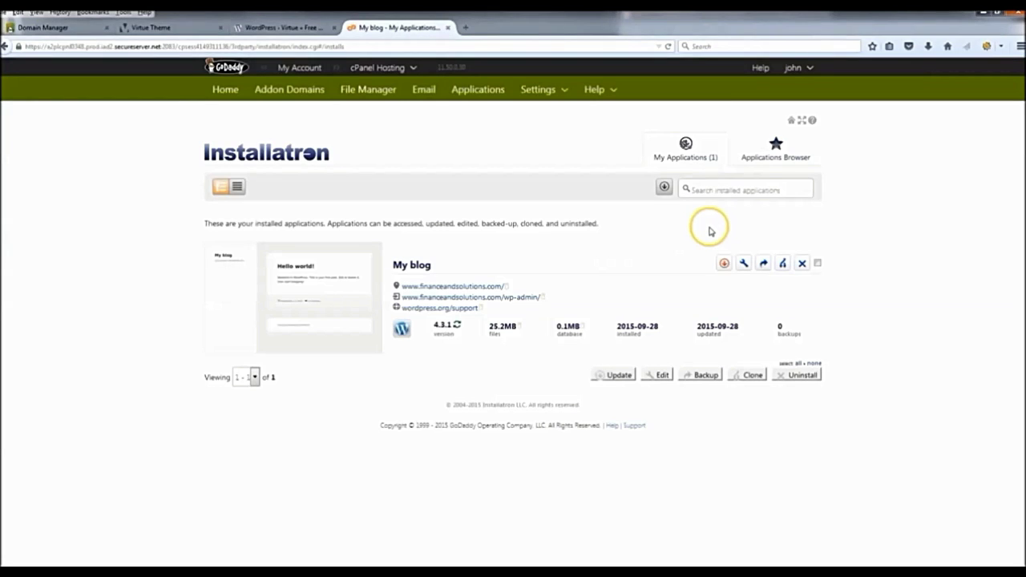
# Open the editing page of the My blog installation and open its wp-admin link in a new tab
pyautogui.click(742, 265)
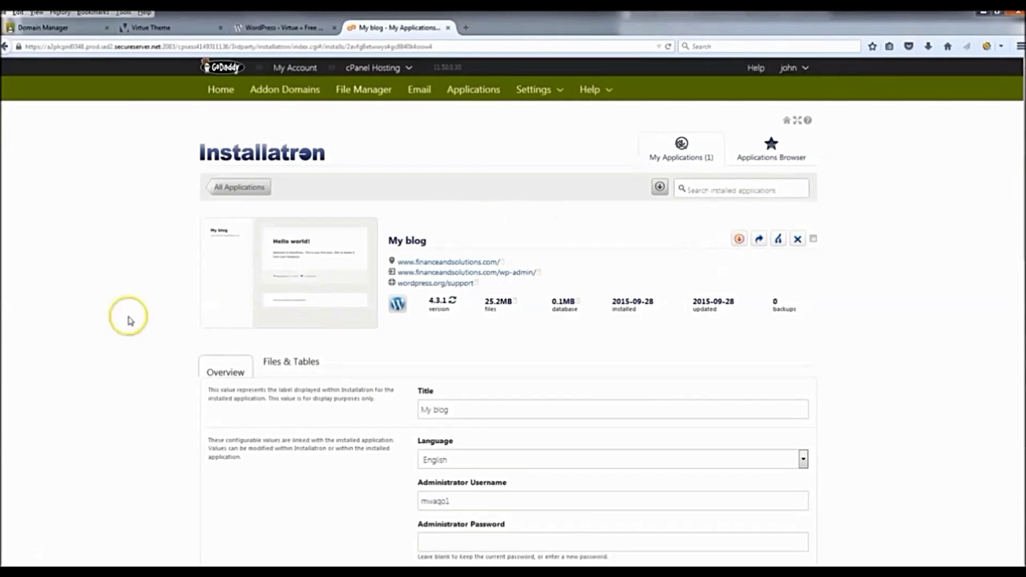
pyautogui.scroll(-8, 371, 375)
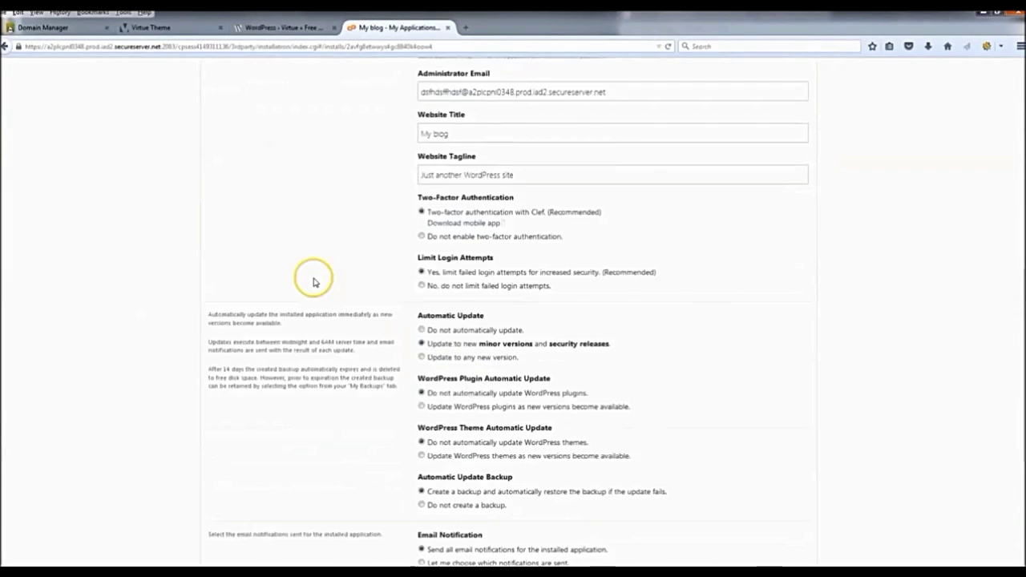
pyautogui.scroll(-2, 320, 280)
pyautogui.scroll(10, 337, 288)
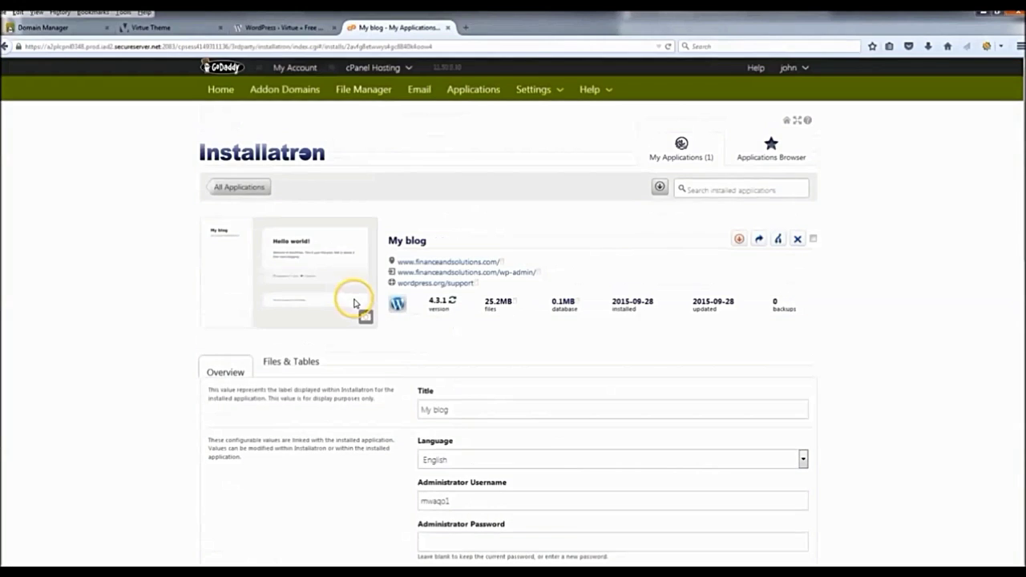
pyautogui.rightClick(494, 273)
pyautogui.click(533, 283)
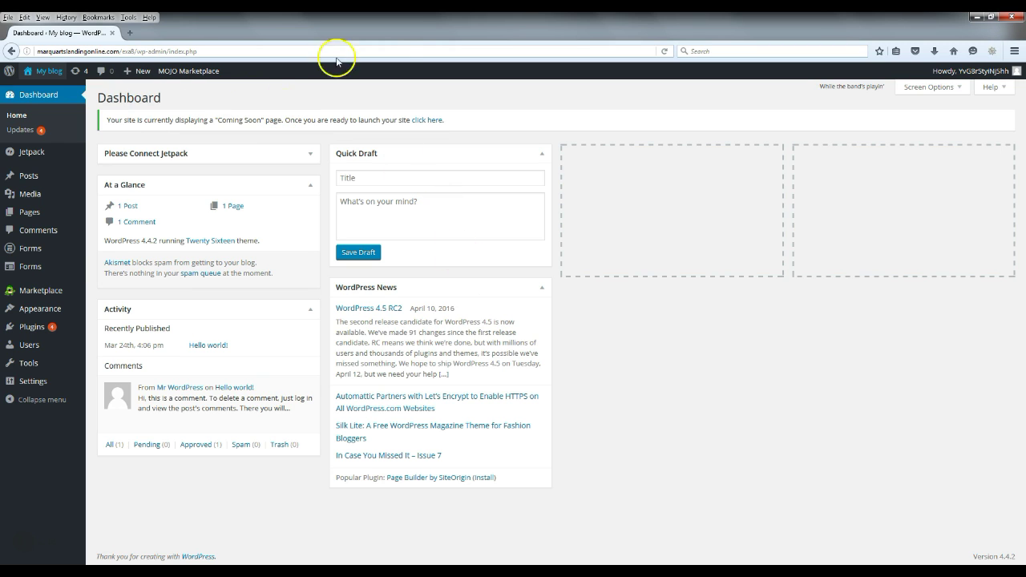
# View the My blog front page in a new tab and close it to return to the dashboard
pyautogui.rightClick(42, 75)
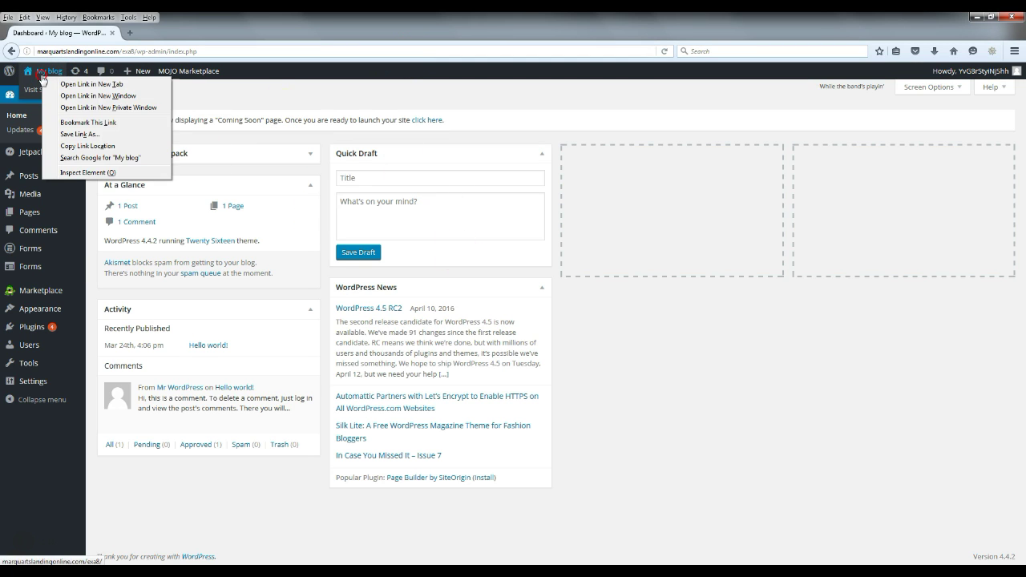
pyautogui.click(77, 84)
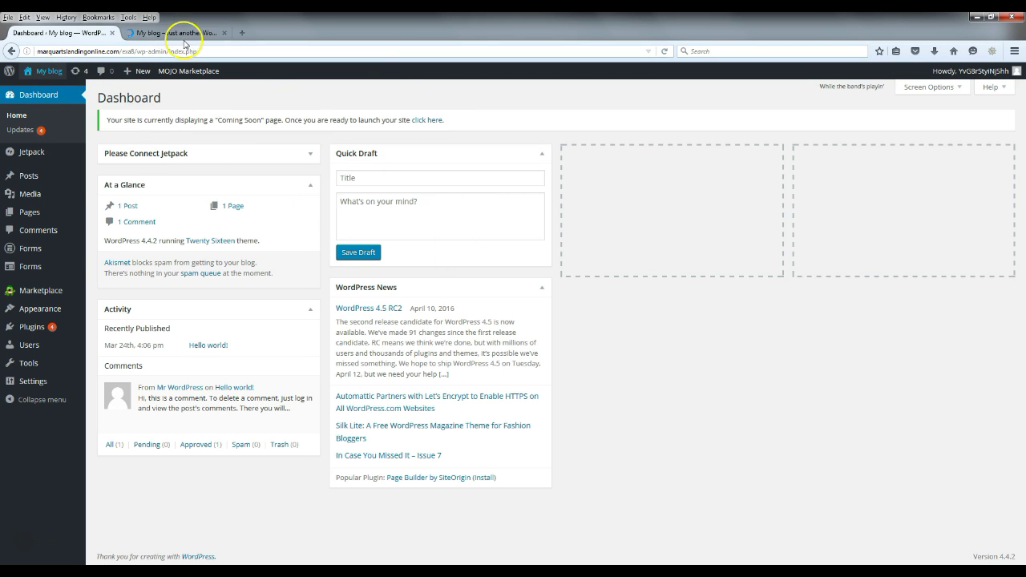
pyautogui.click(184, 34)
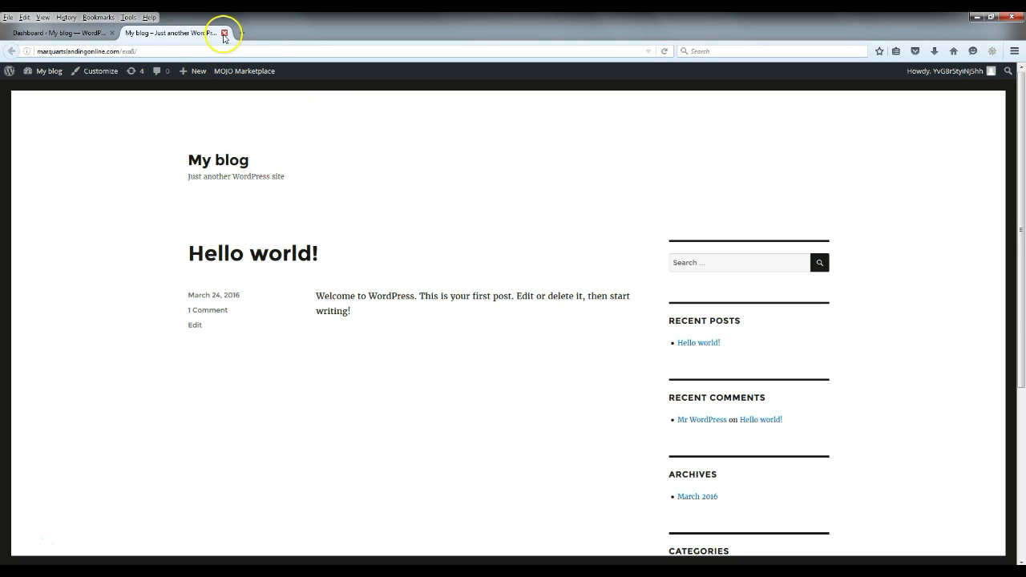
pyautogui.click(224, 33)
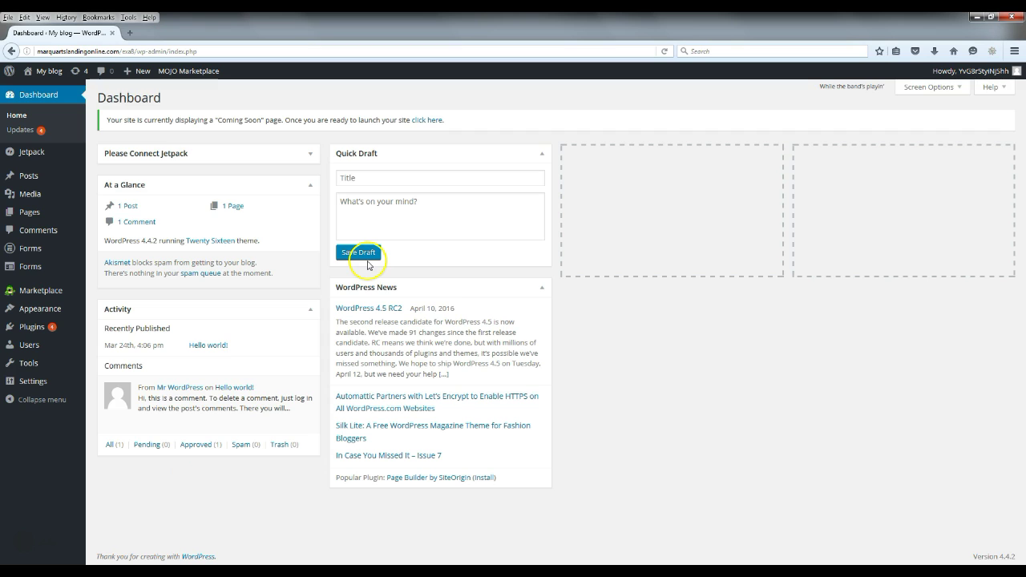
# Open the general settings and set the site title to "Daily Real Estate Tips"
pyautogui.moveTo(50, 383)
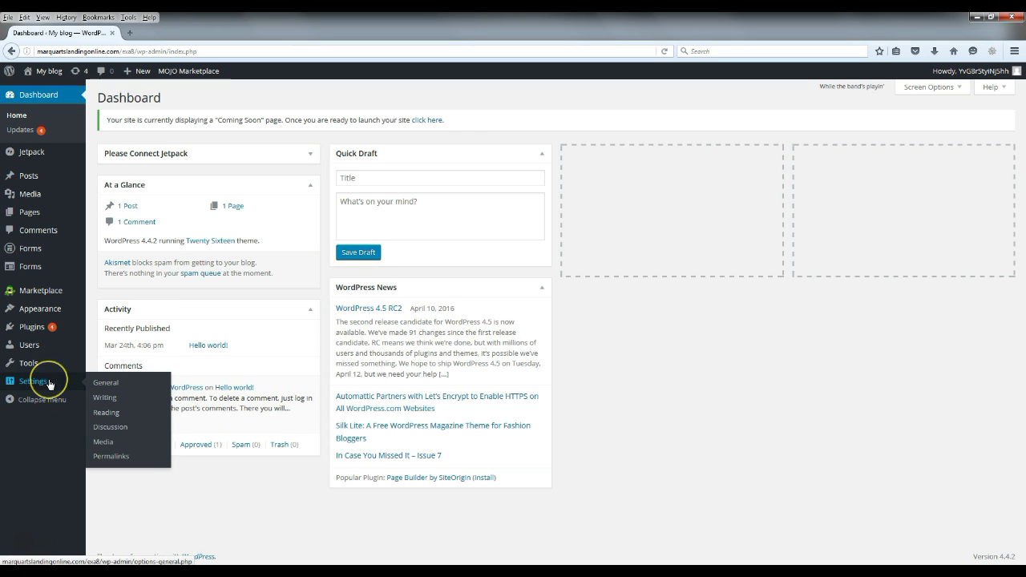
pyautogui.click(116, 383)
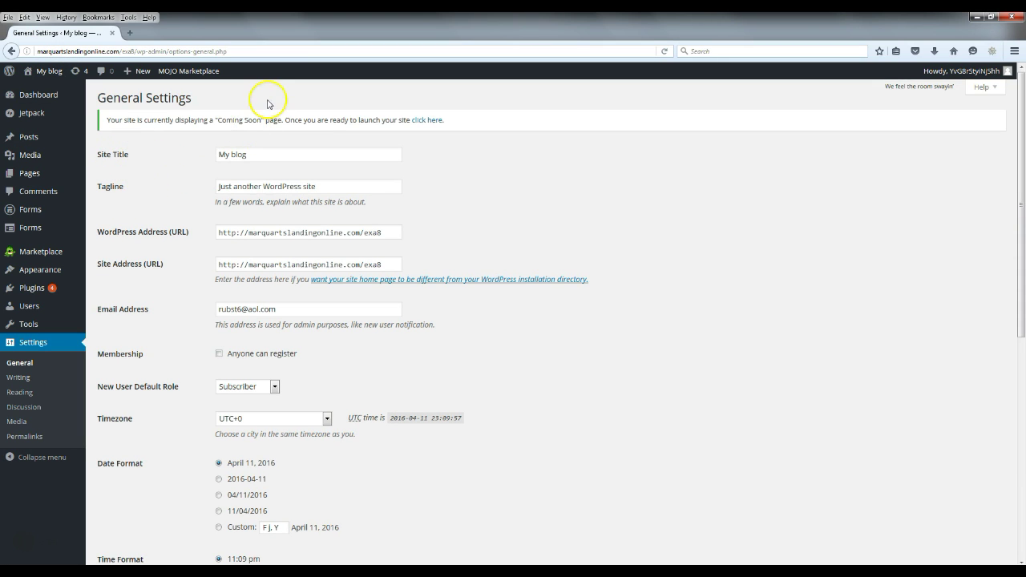
pyautogui.tripleClick(274, 156)
pyautogui.press('BackSpace')
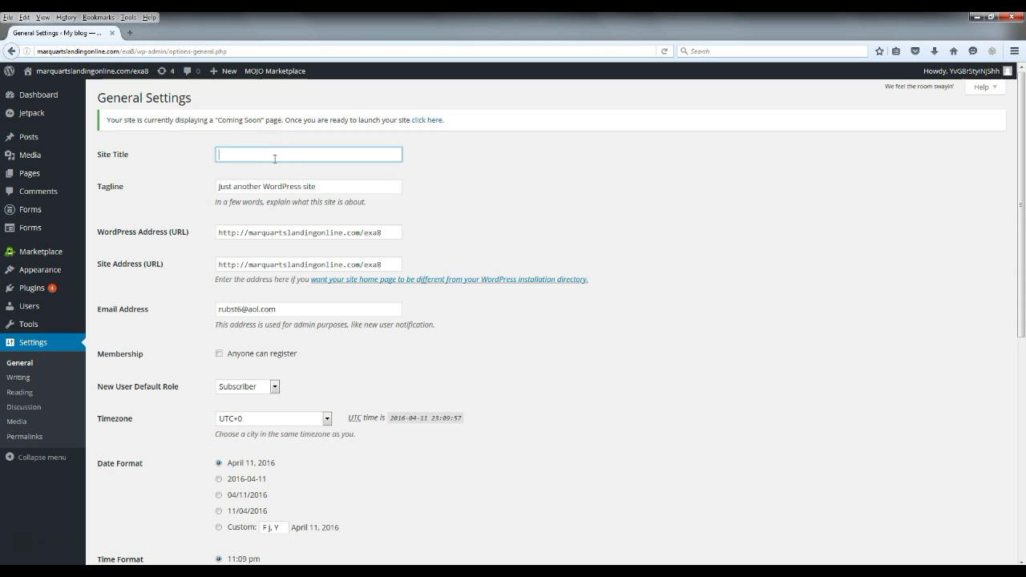
pyautogui.write('Daily R')
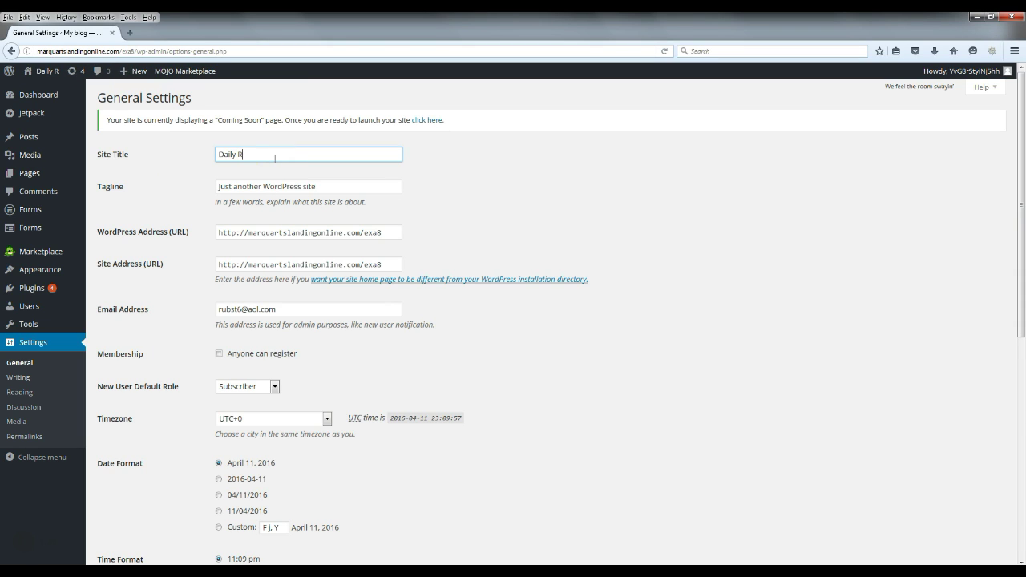
pyautogui.write('eal Estate')
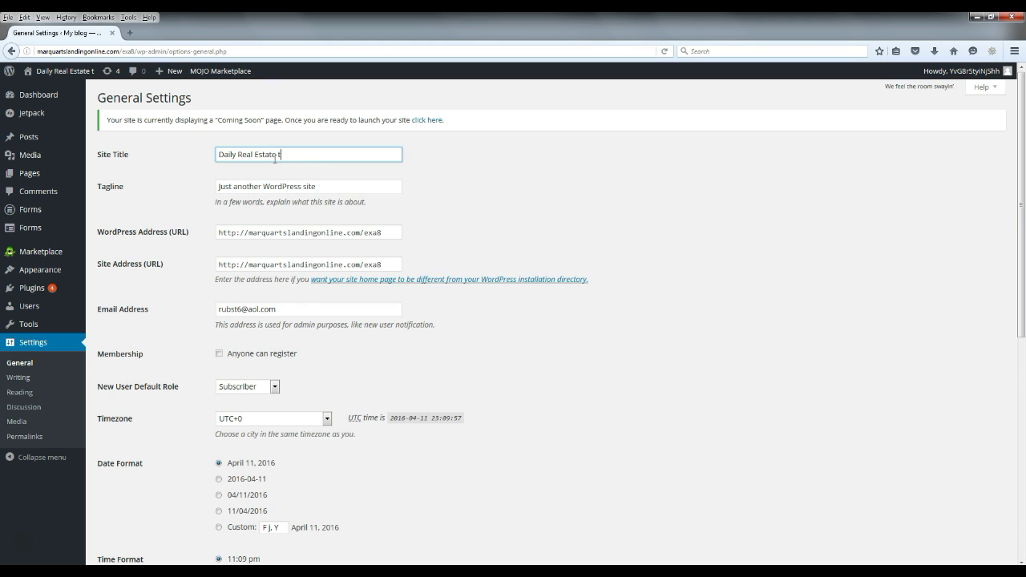
pyautogui.write(' Tips')
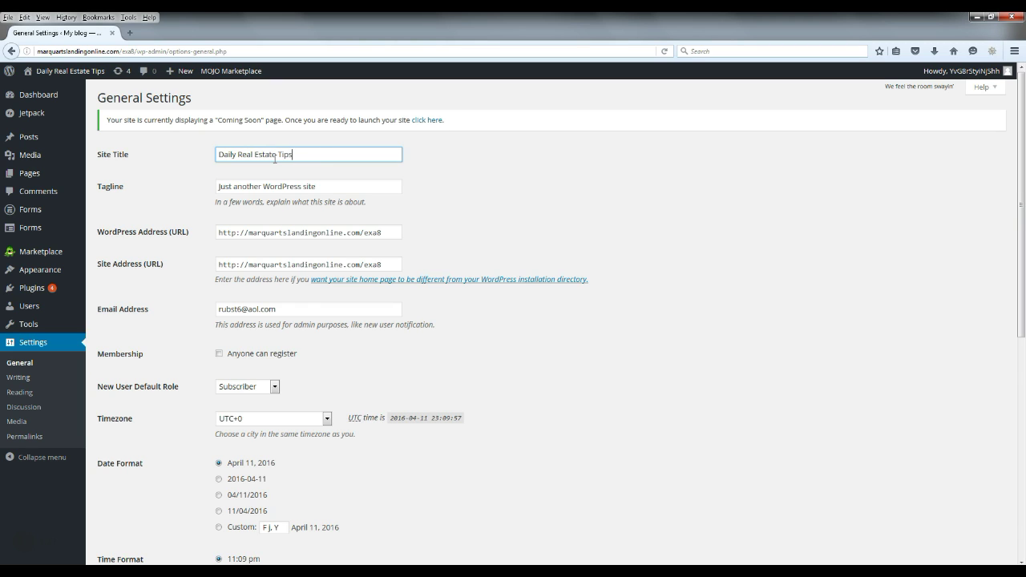
# Set the tagline to "Buy and sell your house successfully with our real estate tips." and save the general settings
pyautogui.click(376, 191)
pyautogui.hotkey('ctrl', 'a')
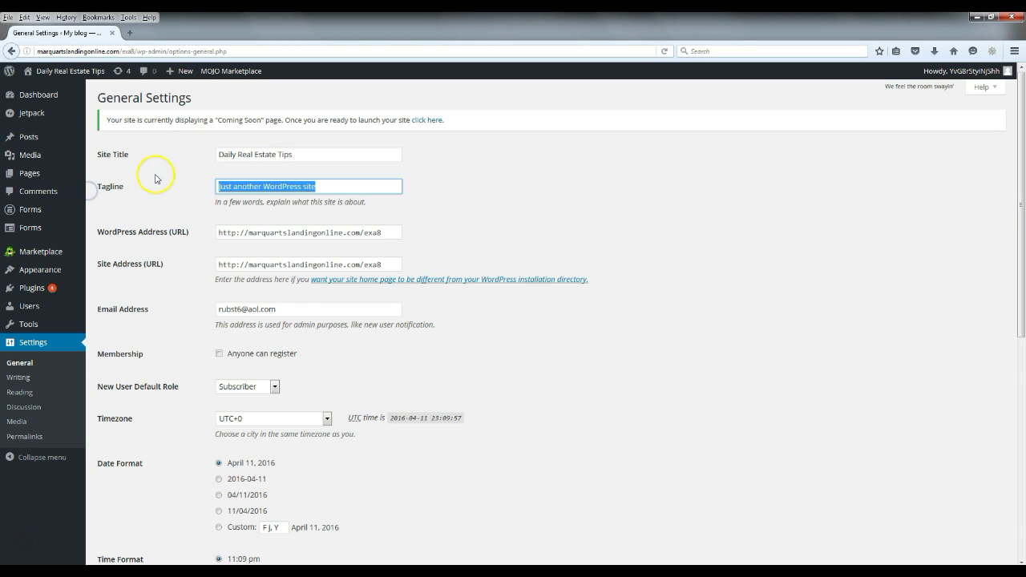
pyautogui.write('sell your house successfully with our real estate tips.')
pyautogui.click(338, 154)
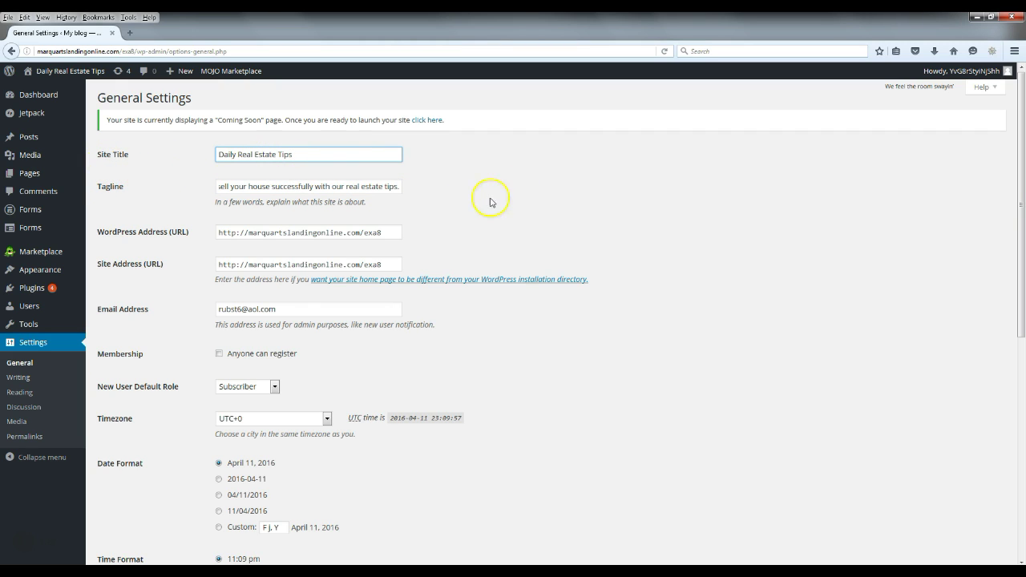
pyautogui.click(521, 201)
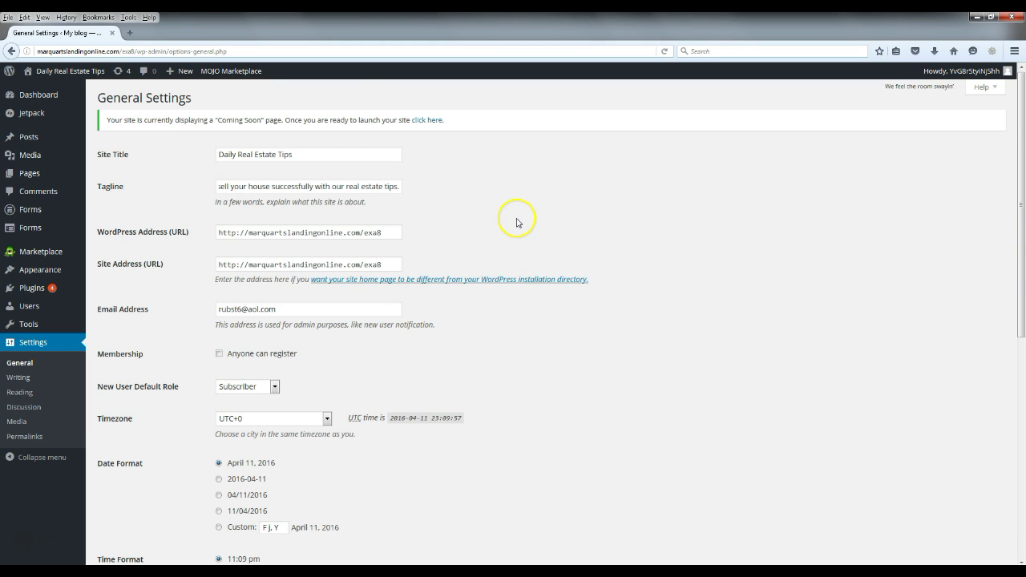
pyautogui.scroll(-10, 517, 222)
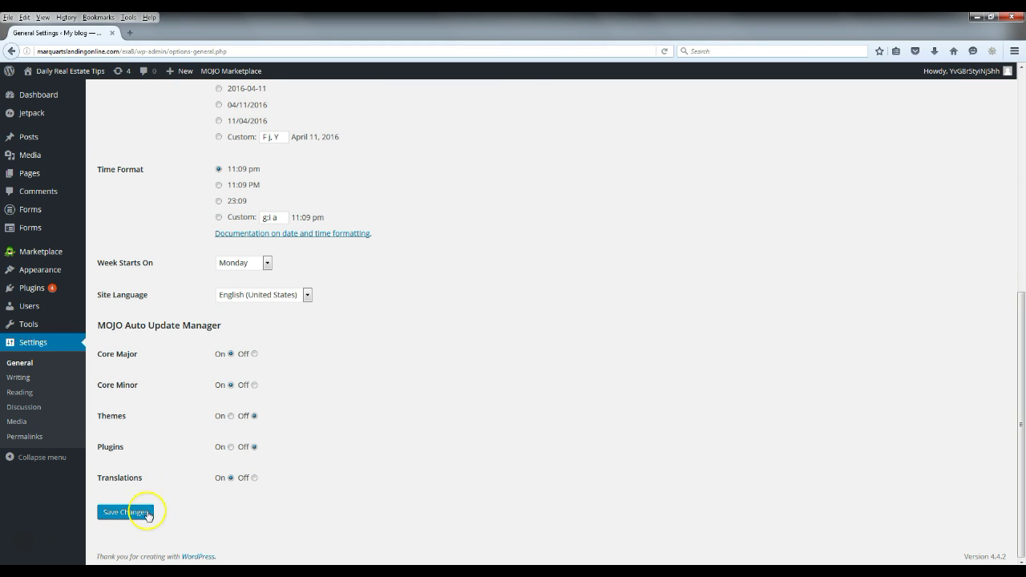
pyautogui.click(129, 517)
pyautogui.click(128, 515)
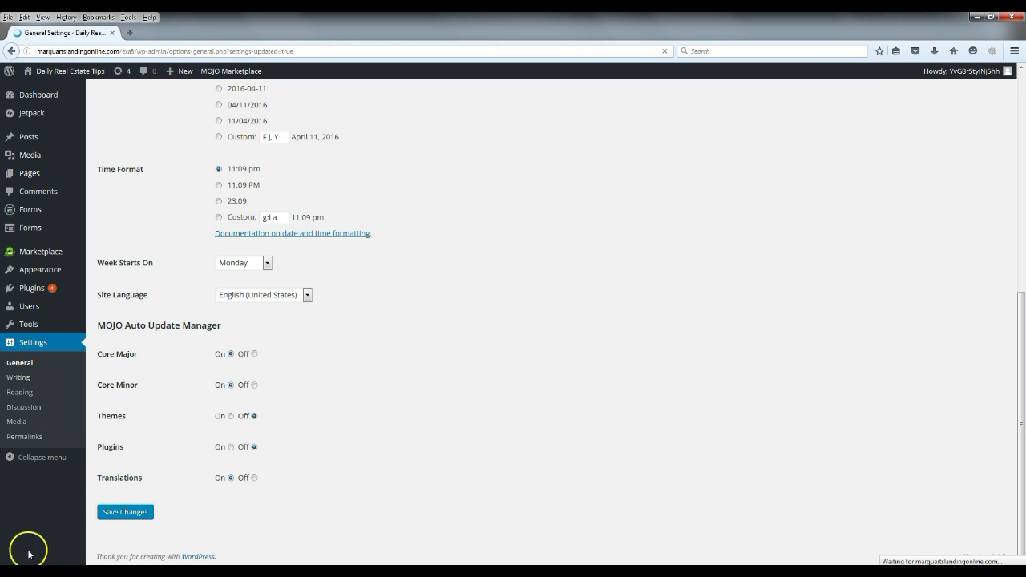
# View the site's front page in a new tab to check its title and tagline, and close that tab
pyautogui.rightClick(62, 79)
pyautogui.click(80, 83)
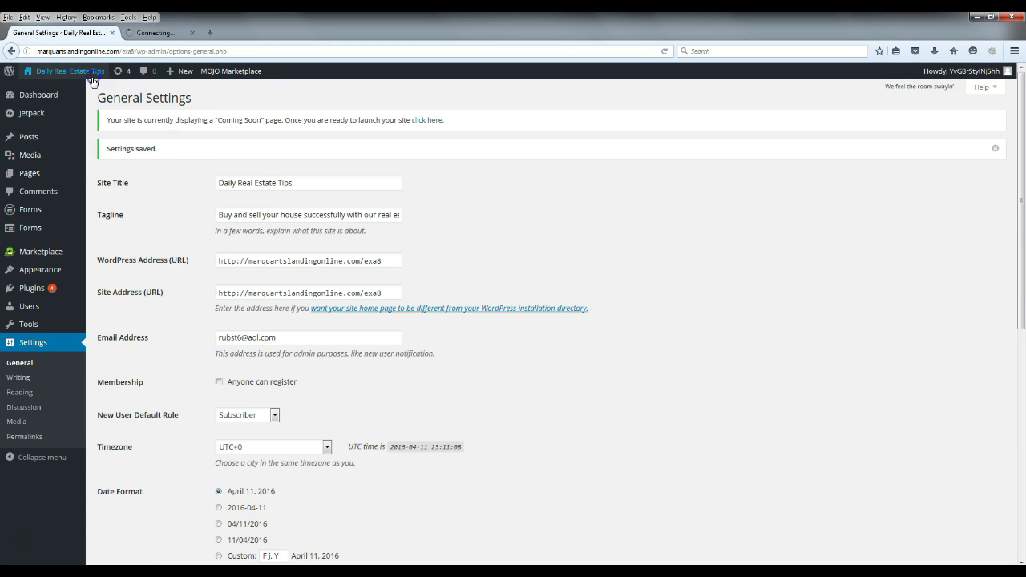
pyautogui.click(181, 35)
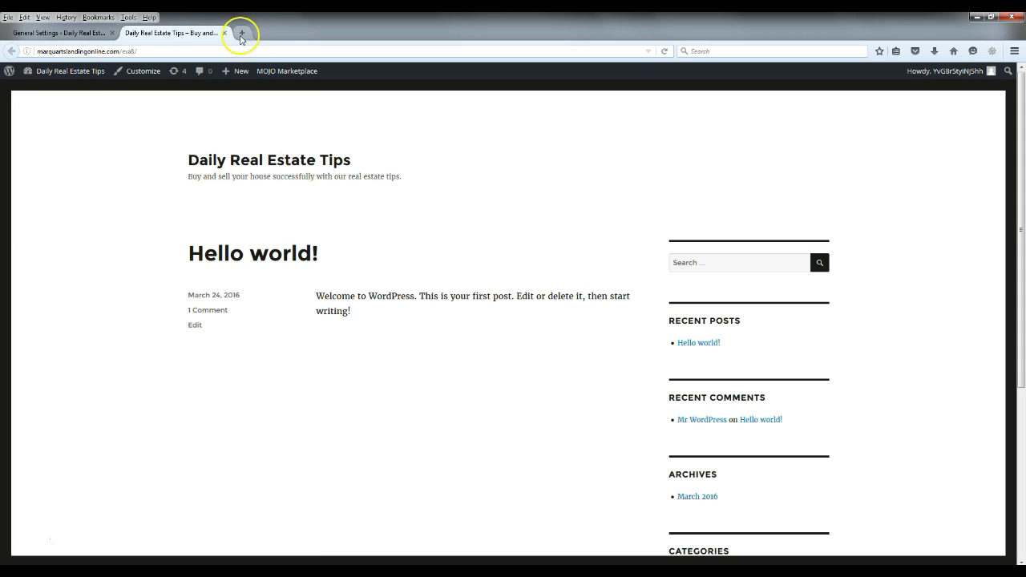
pyautogui.click(224, 32)
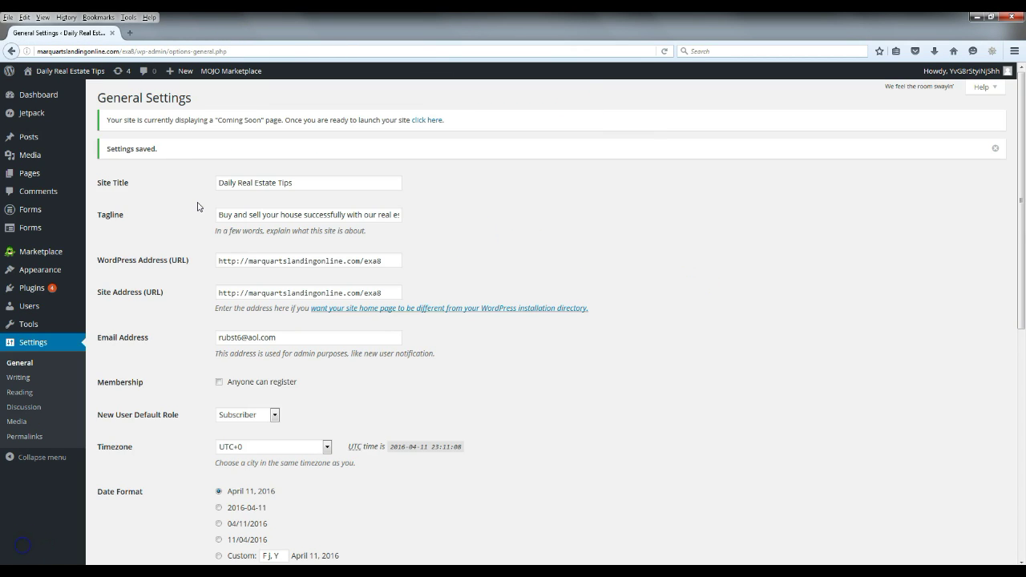
# Move the "Hello world!" post to the trash from the list of posts
pyautogui.click(29, 142)
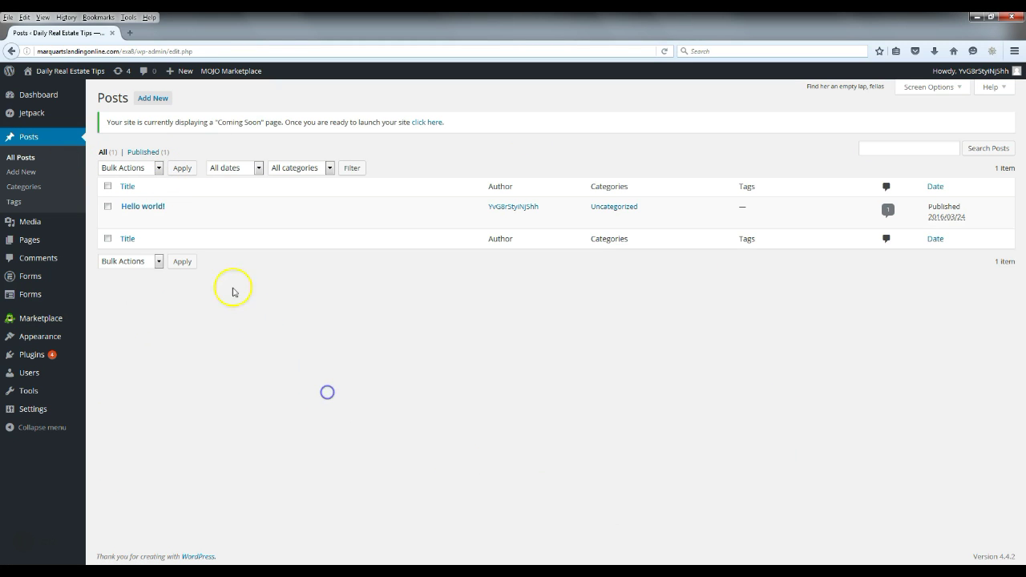
pyautogui.moveTo(128, 212)
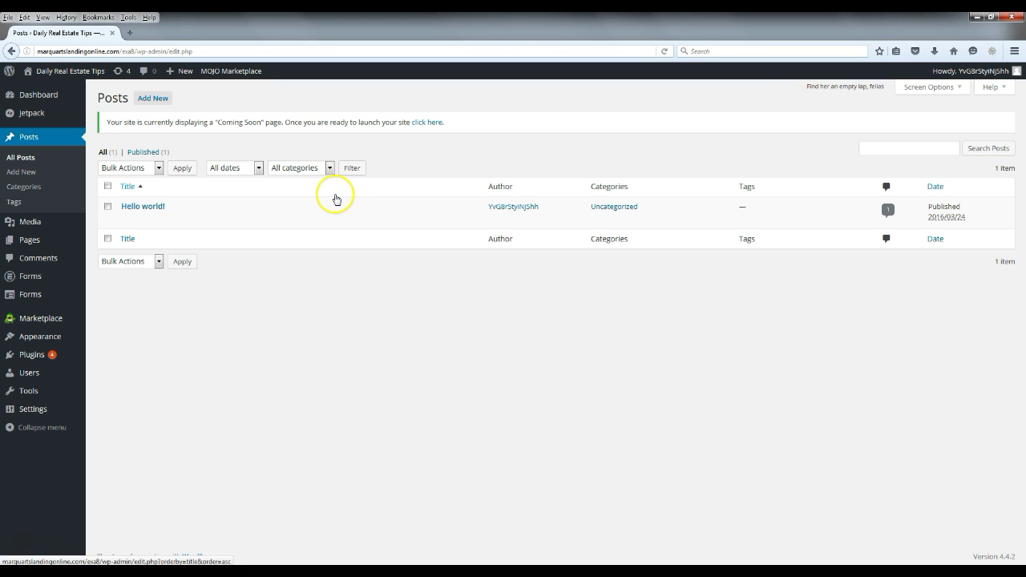
pyautogui.click(107, 206)
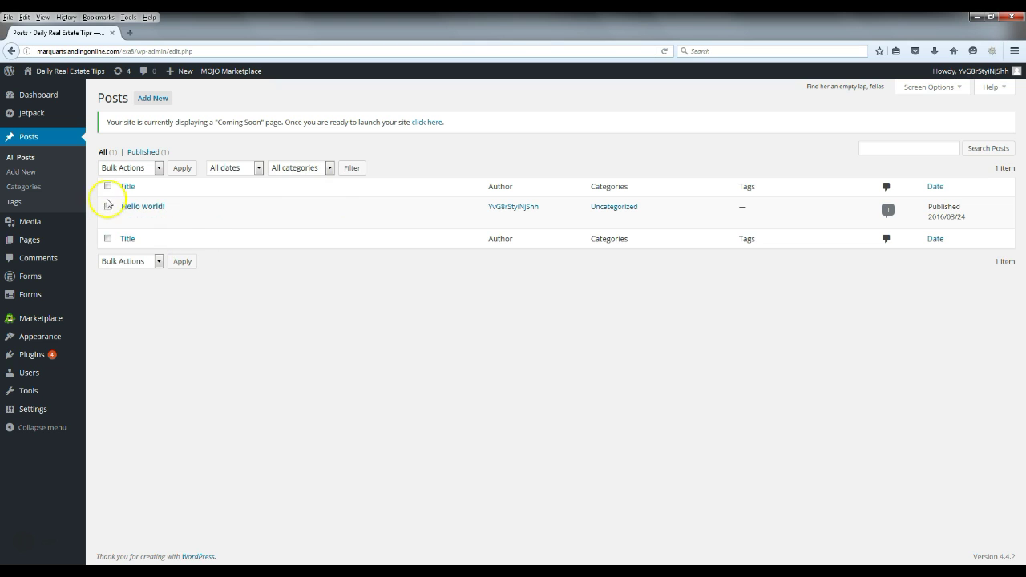
pyautogui.click(159, 168)
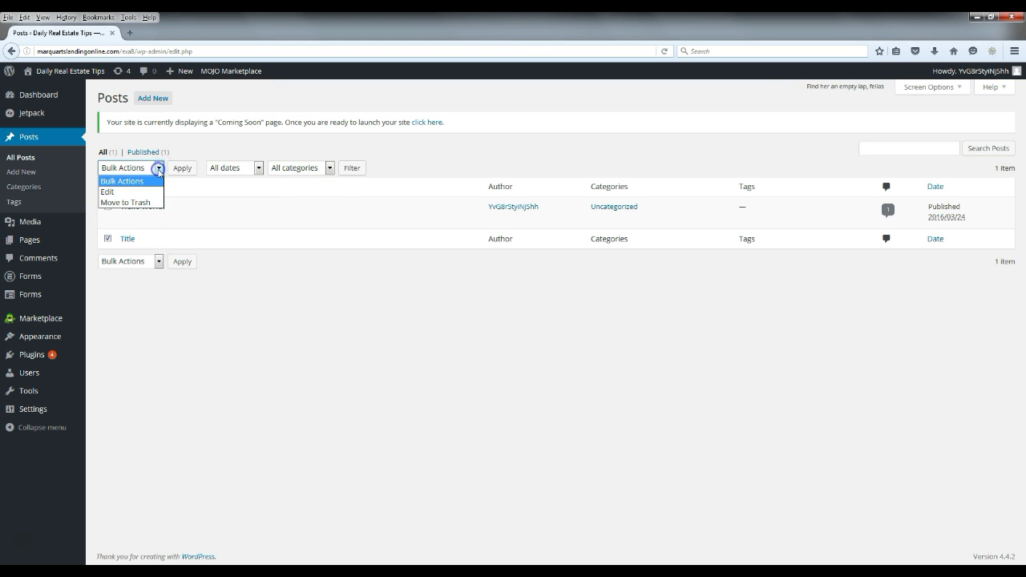
pyautogui.click(125, 202)
pyautogui.click(182, 169)
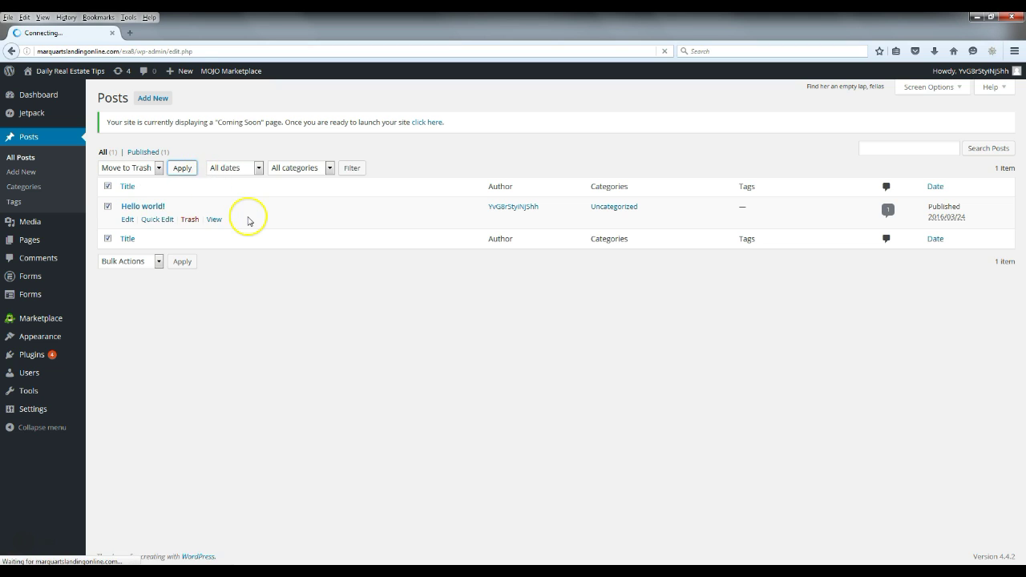
# Start a new post titled "10 Tips For Selling Your Vacant Home"
pyautogui.click(147, 100)
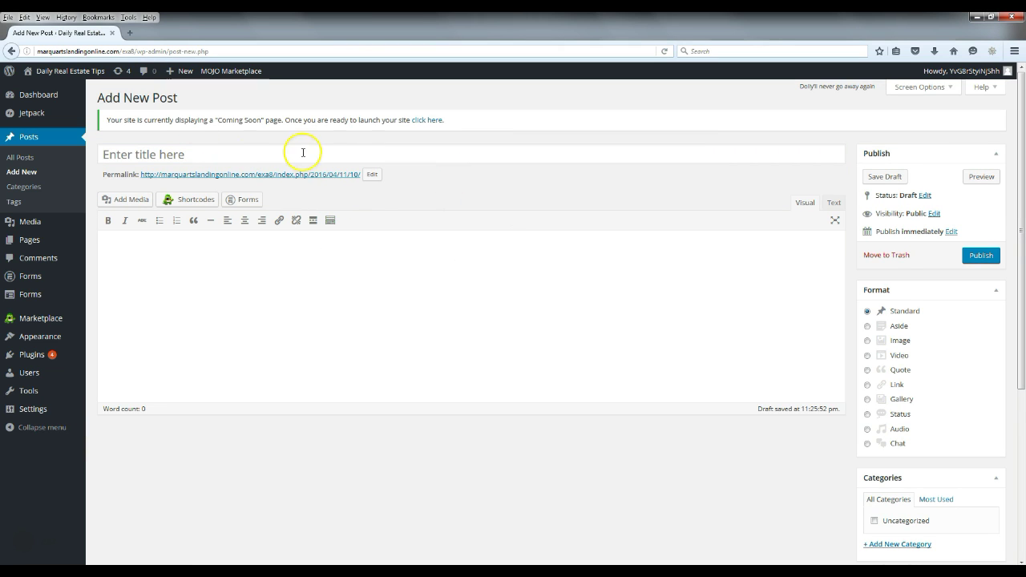
pyautogui.click(306, 153)
pyautogui.write('10 Tips For Selling Your Vacant Home')
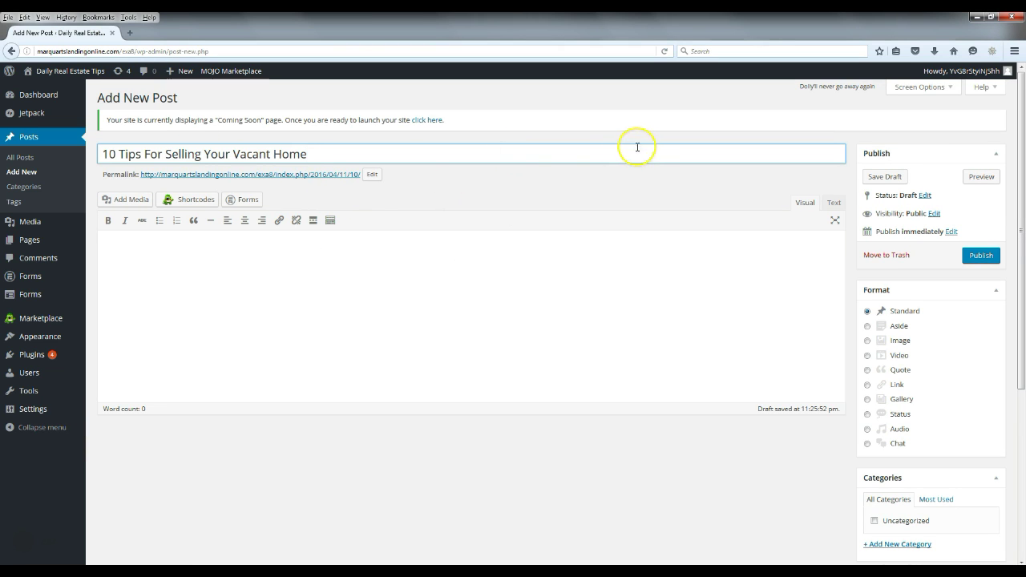
# Bring the example post text from the "real estate articles" Notepad file into the new post's body
pyautogui.click(130, 571)
pyautogui.click(215, 532)
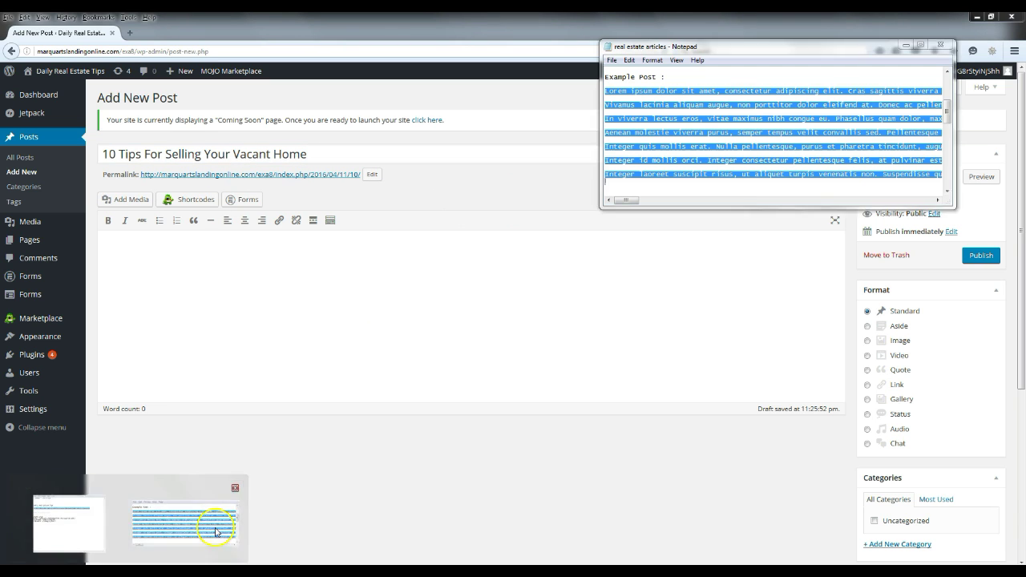
pyautogui.click(428, 296)
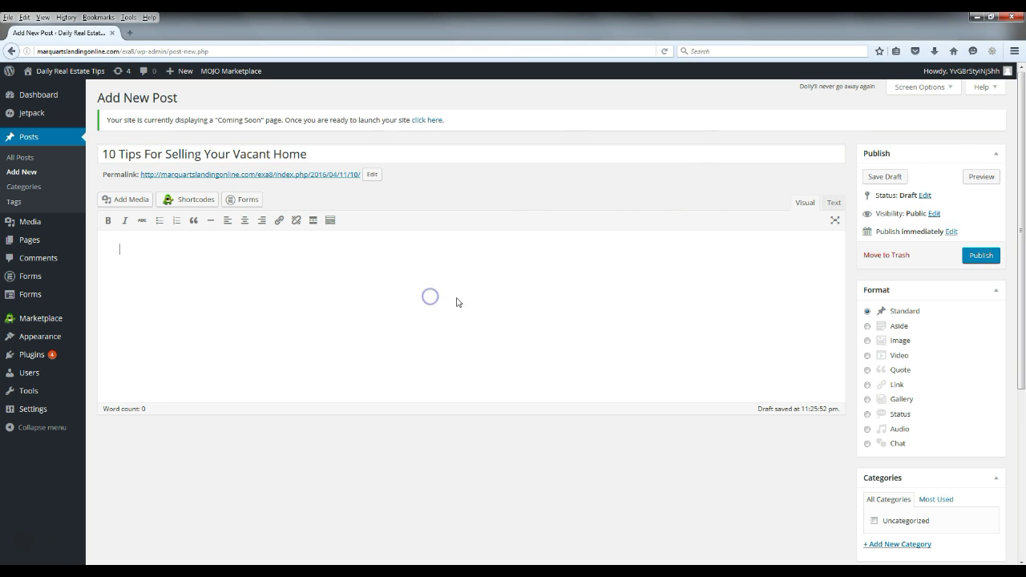
pyautogui.hotkey('ctrl', 'v')
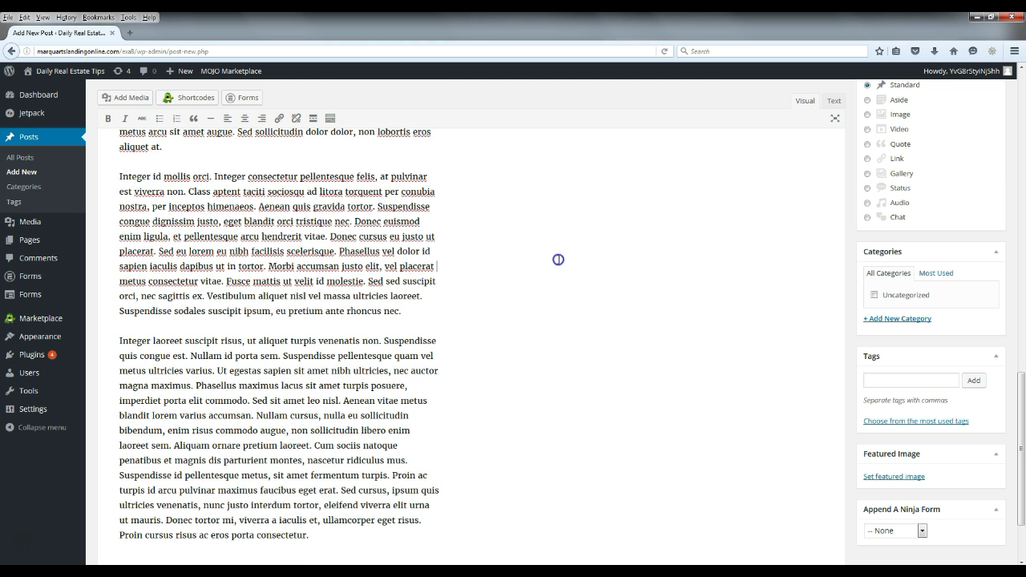
pyautogui.scroll(5, 553, 264)
pyautogui.scroll(5, 527, 276)
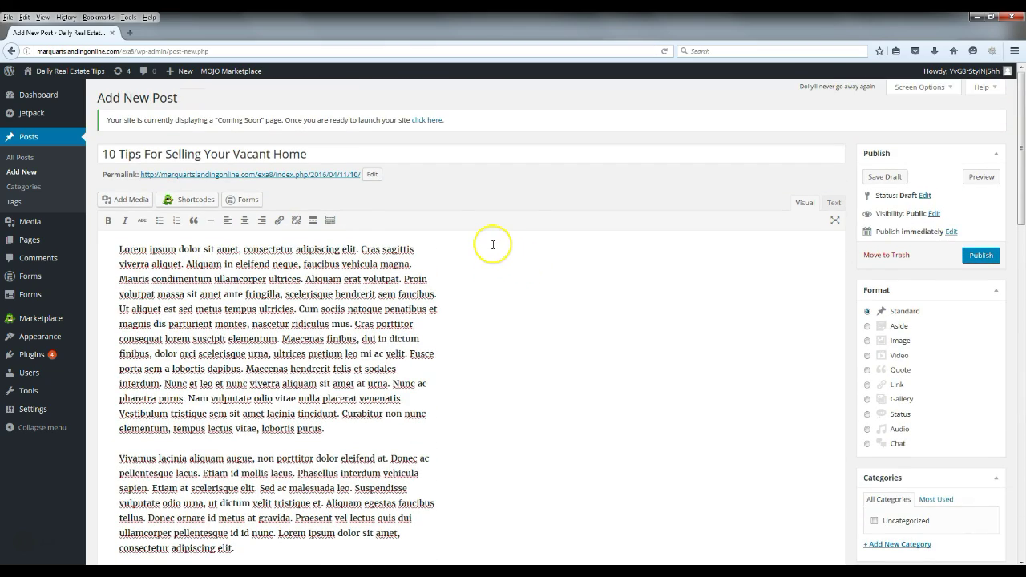
# Create a new category named "Real Estate" for the post, with no parent category
pyautogui.scroll(-5, 505, 285)
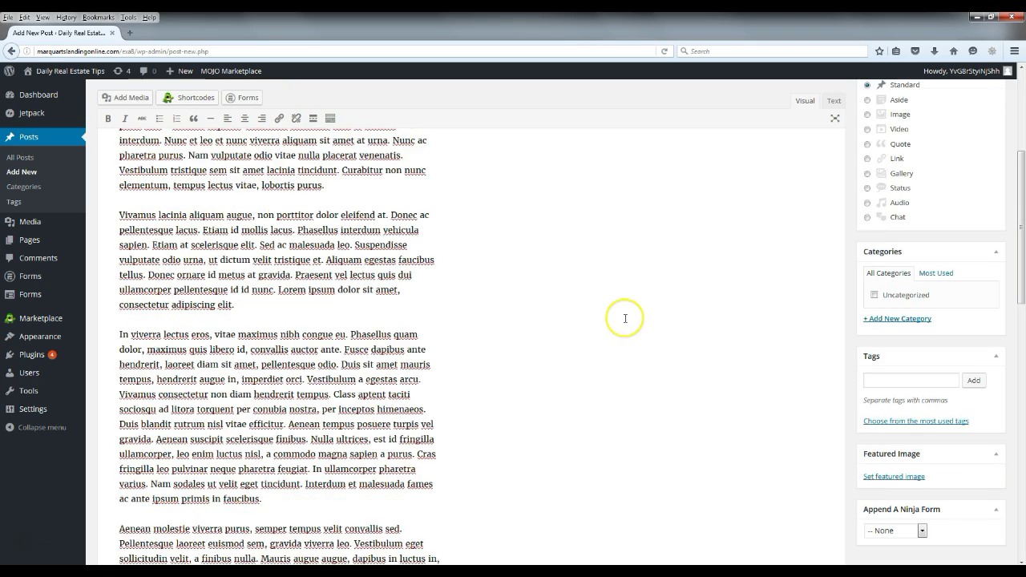
pyautogui.scroll(-2, 593, 302)
pyautogui.scroll(-3, 989, 339)
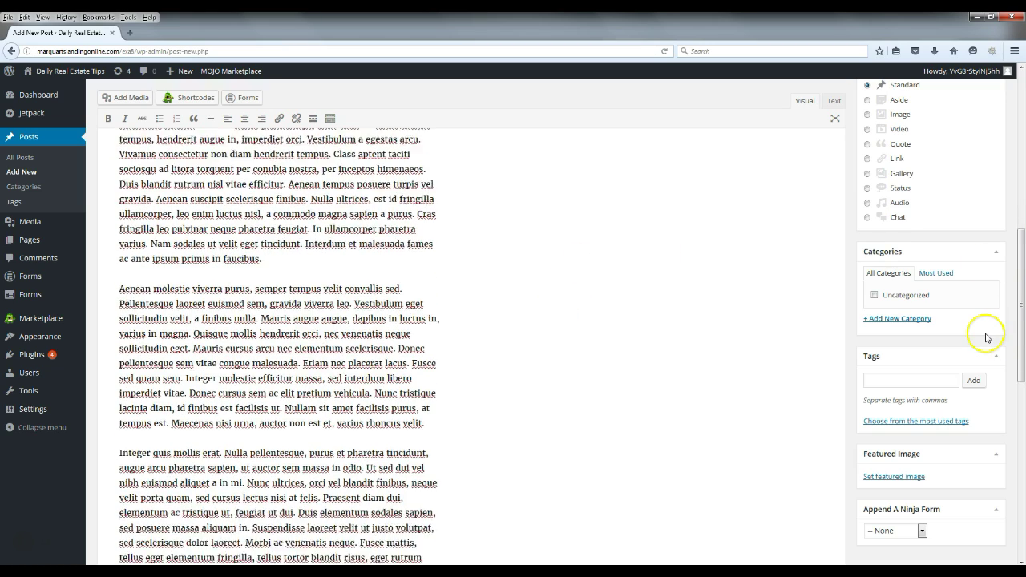
pyautogui.click(913, 319)
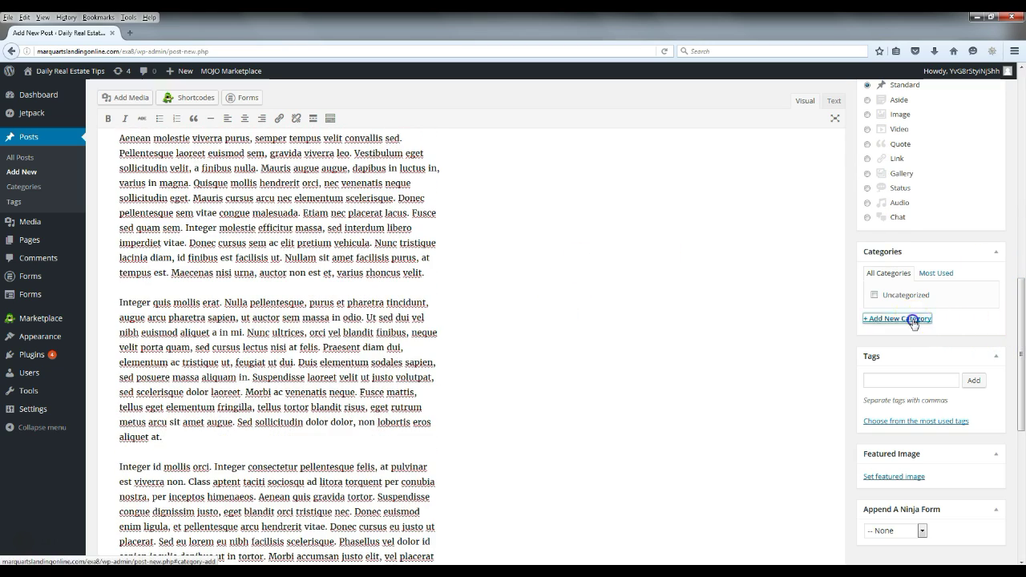
pyautogui.click(884, 258)
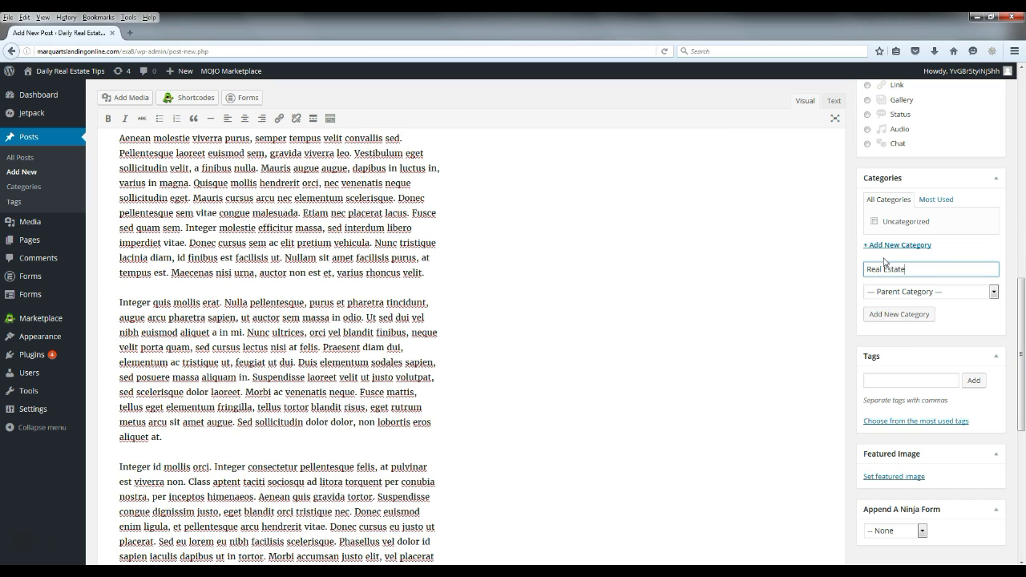
pyautogui.click(905, 314)
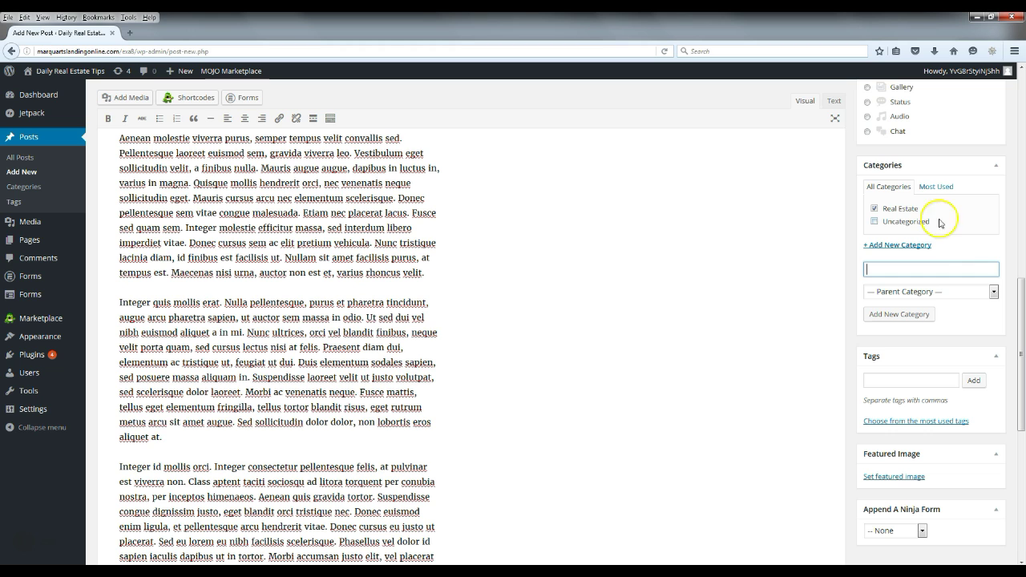
pyautogui.click(965, 251)
# Upload the image file "real estate featured image - 1" to the media library for use as the post's featured image
pyautogui.scroll(-4, 953, 244)
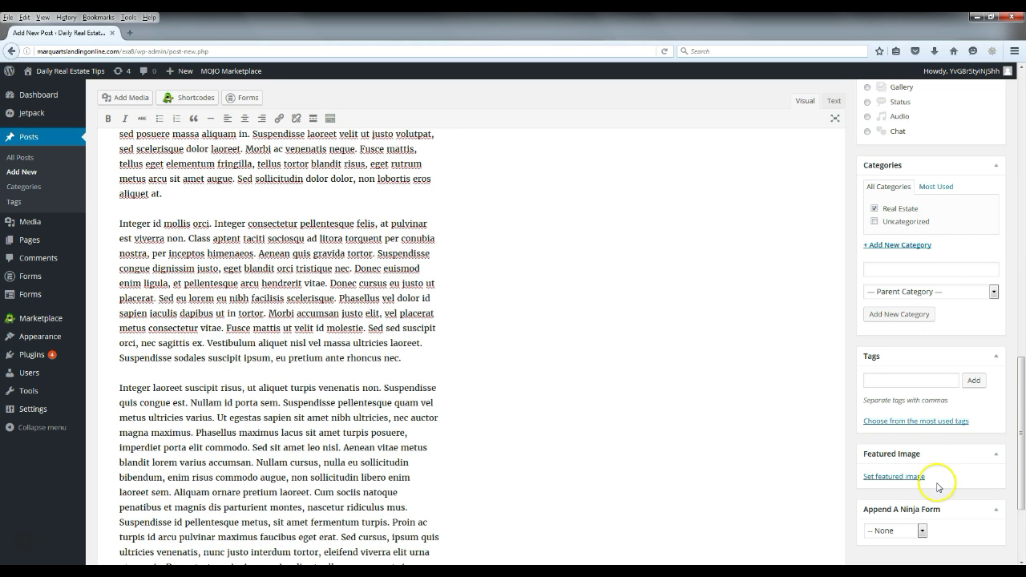
pyautogui.click(905, 479)
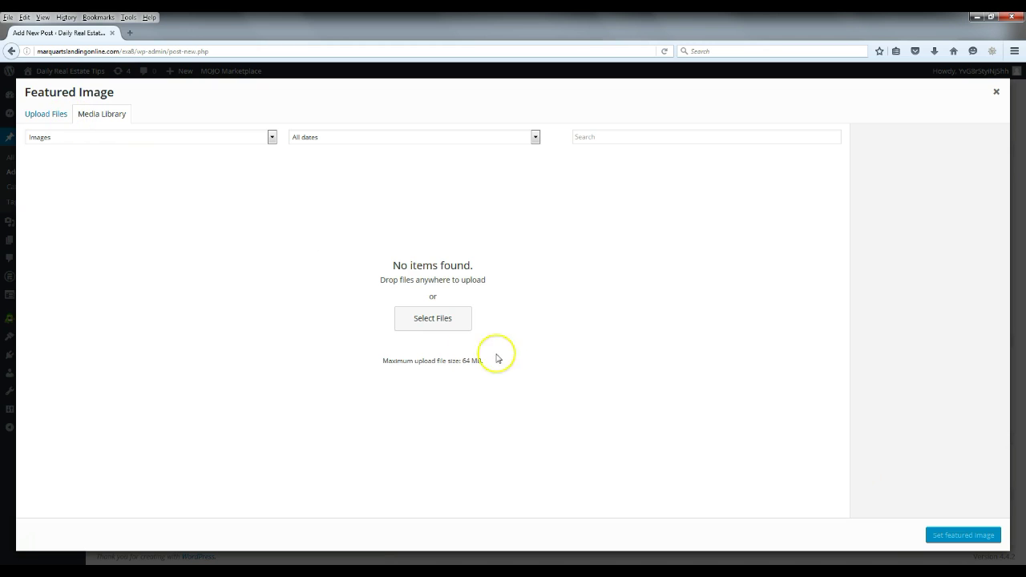
pyautogui.click(44, 113)
pyautogui.click(522, 301)
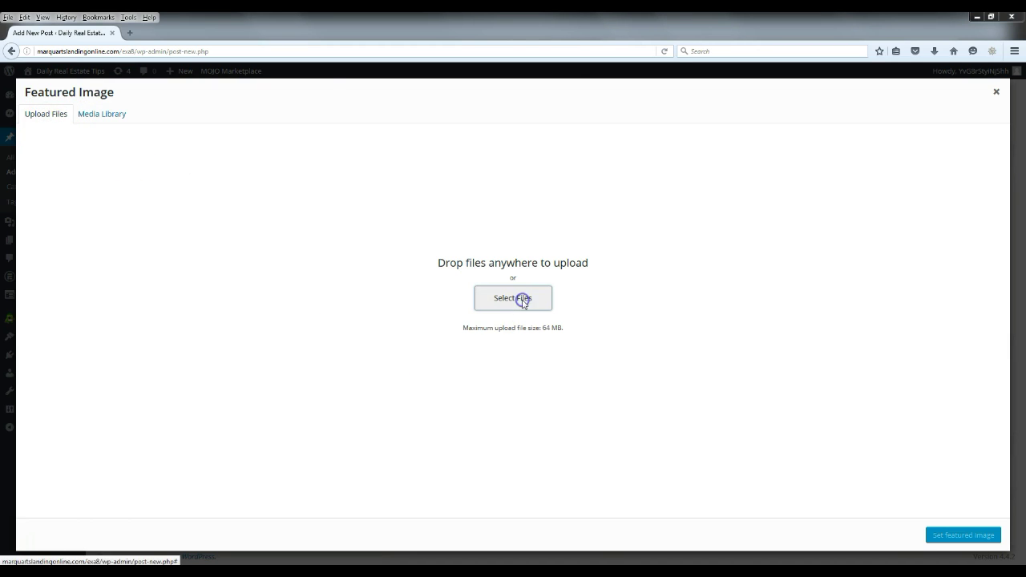
pyautogui.click(377, 110)
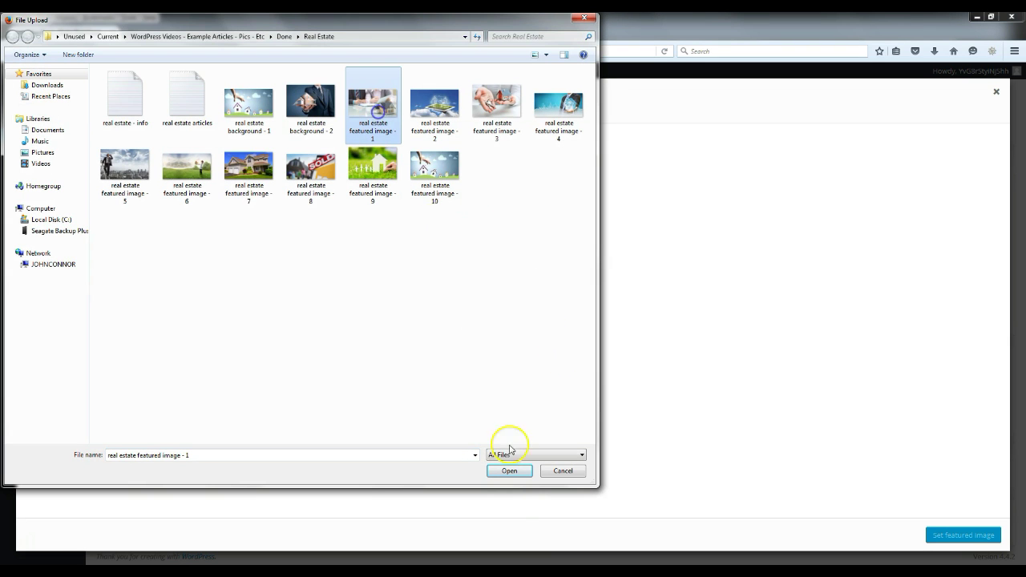
pyautogui.click(505, 454)
pyautogui.click(504, 463)
pyautogui.click(509, 470)
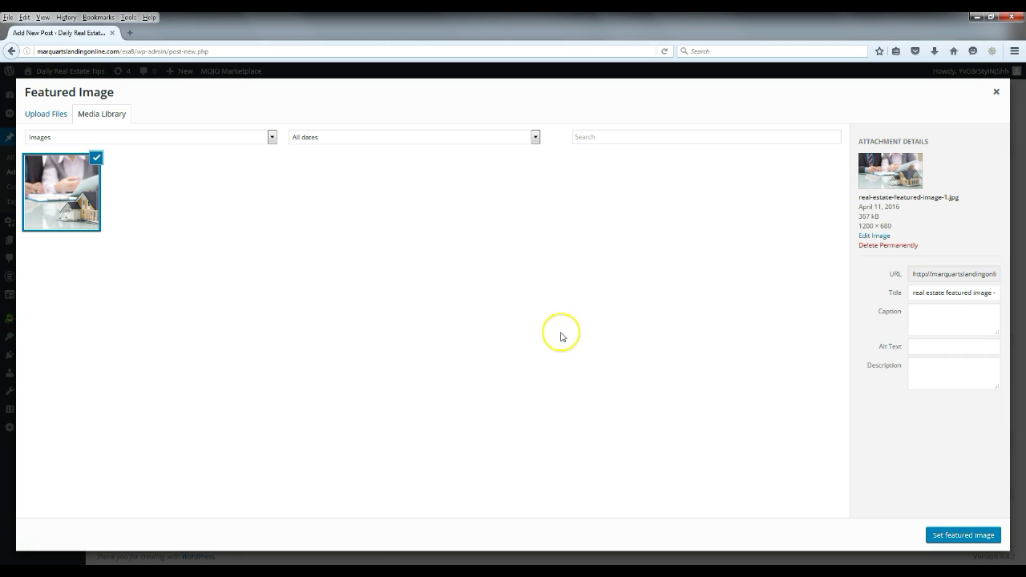
# Set the uploaded real estate image as the post's featured image and publish the post
pyautogui.click(962, 536)
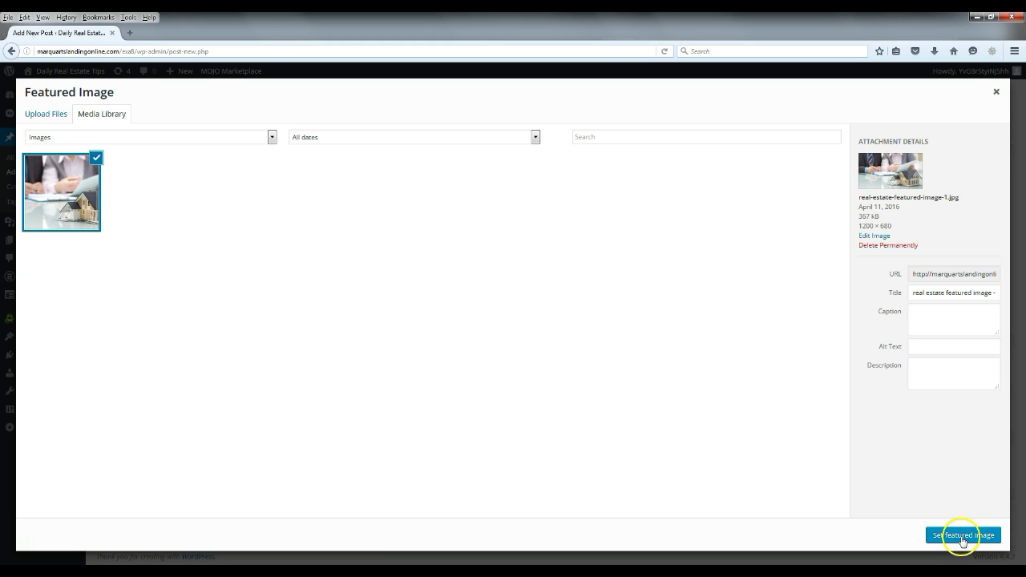
pyautogui.click(962, 535)
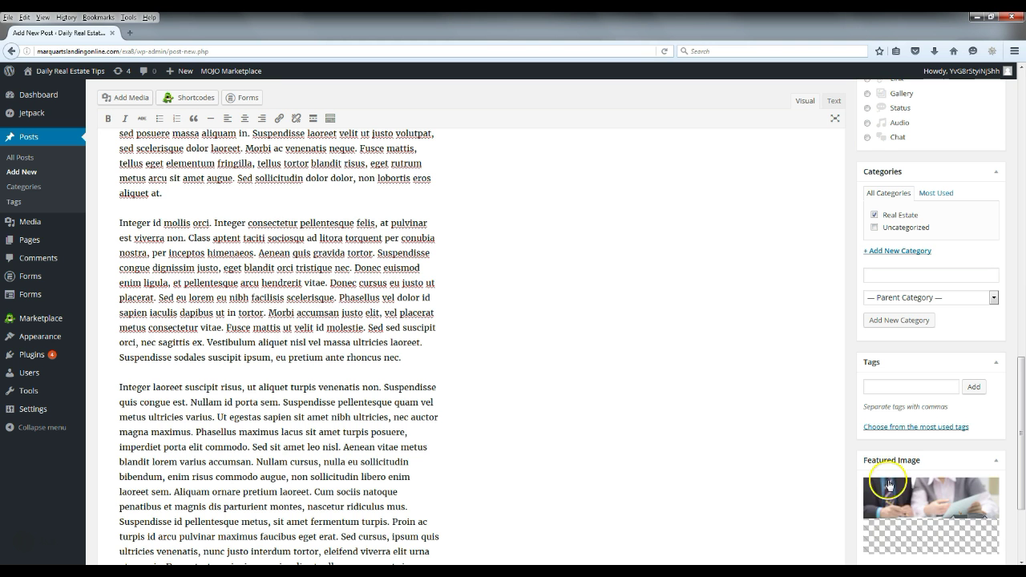
pyautogui.scroll(-3, 811, 410)
pyautogui.scroll(10, 785, 430)
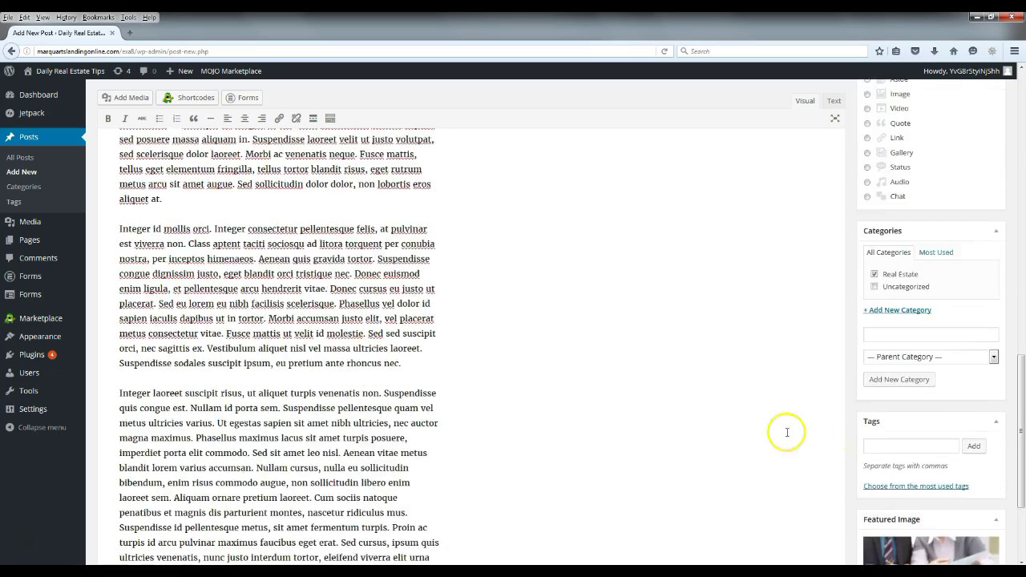
pyautogui.scroll(5, 762, 427)
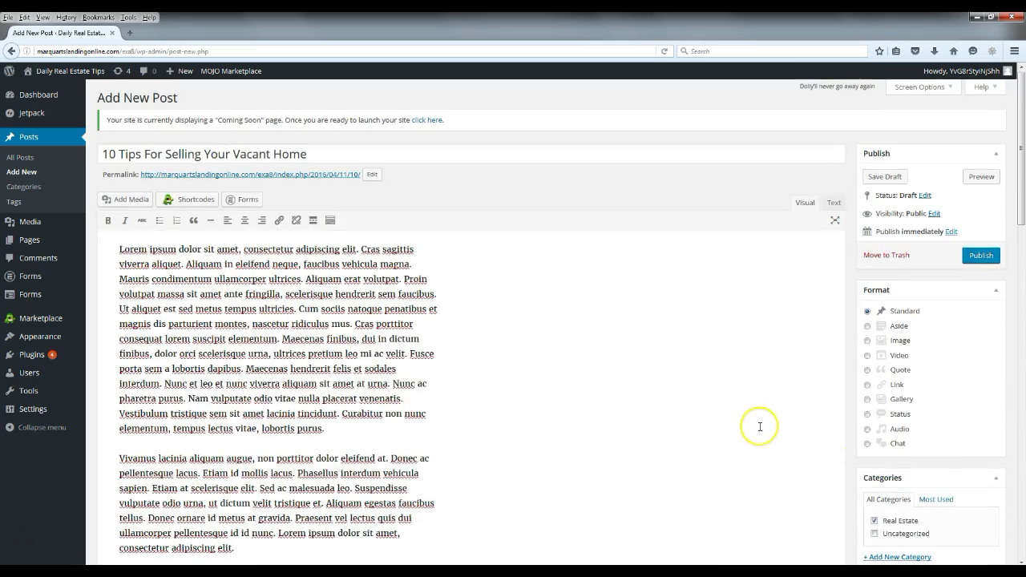
pyautogui.click(982, 257)
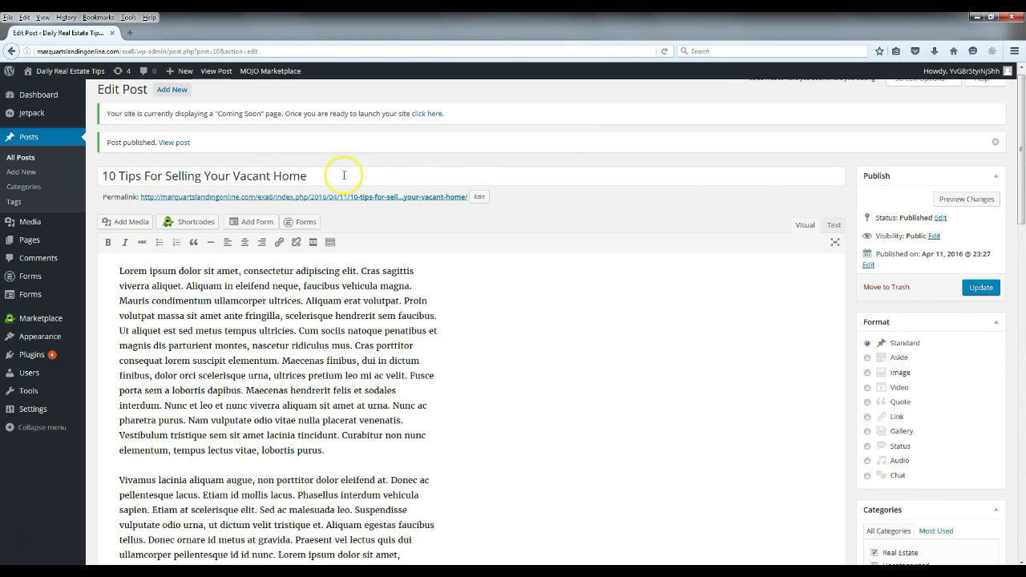
pyautogui.click(348, 174)
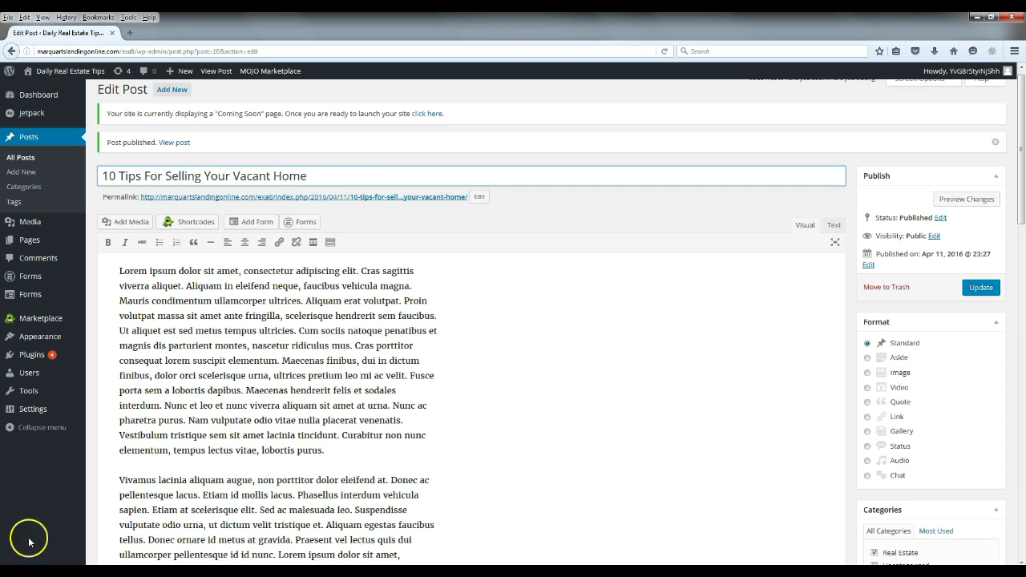
pyautogui.click(28, 542)
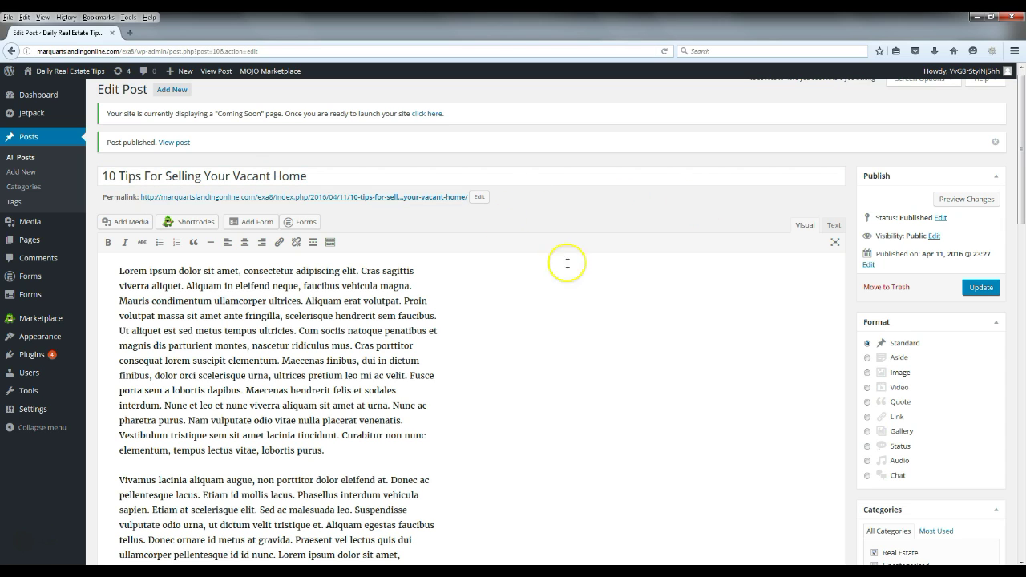
# Find the "Riba Lite" theme in the WordPress theme directory, install it and activate it
pyautogui.moveTo(50, 341)
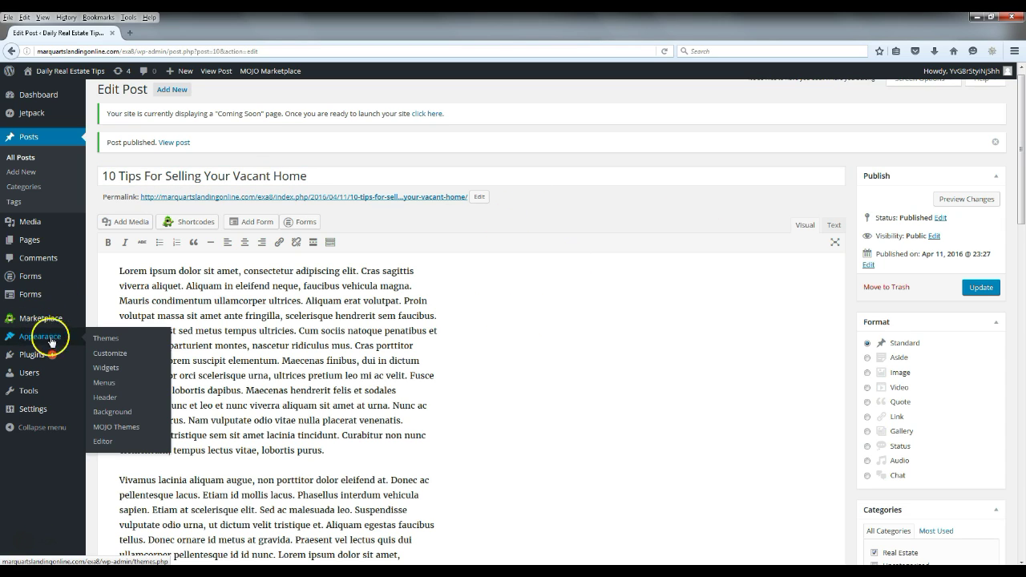
pyautogui.click(115, 343)
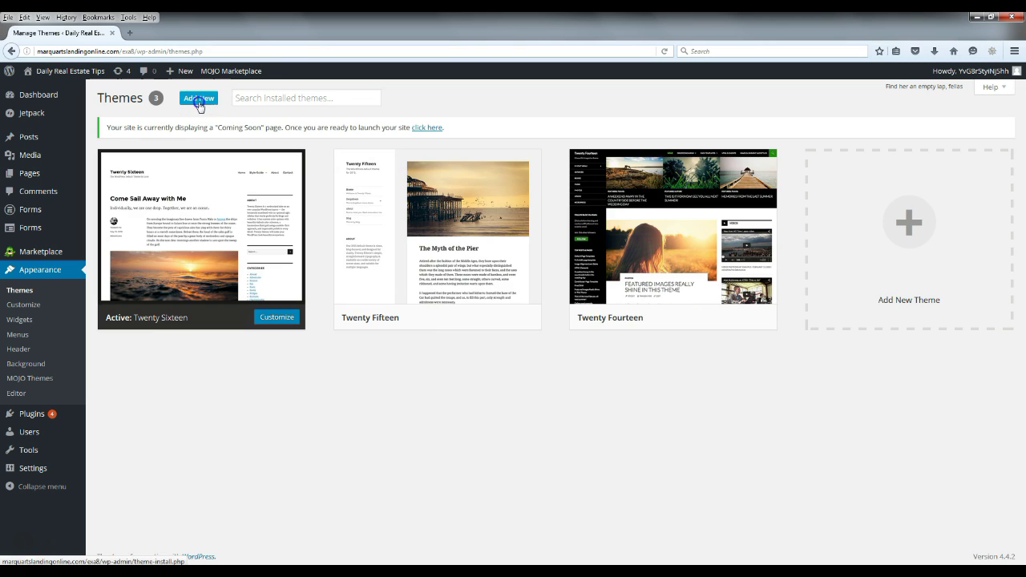
pyautogui.click(197, 101)
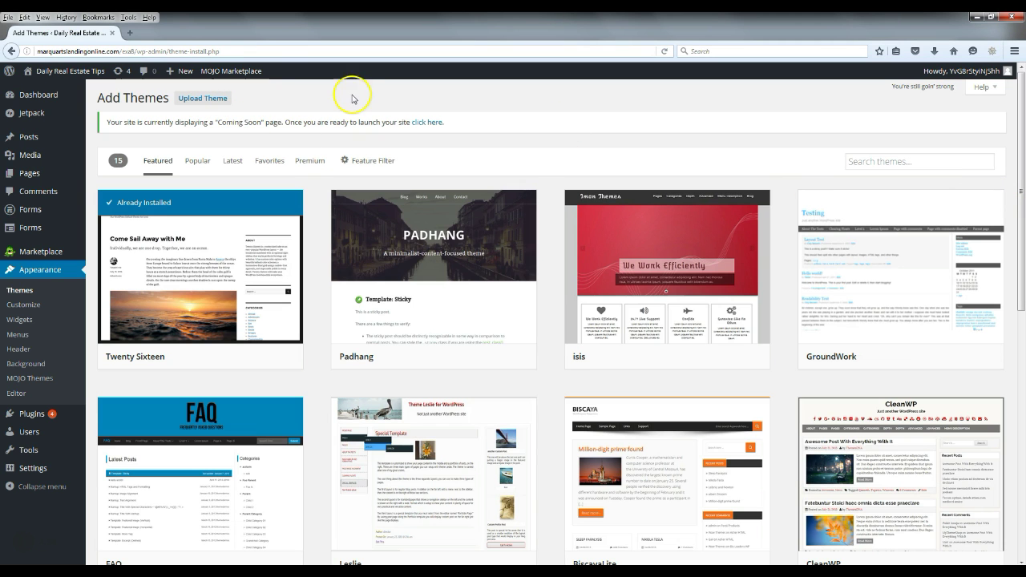
pyautogui.click(197, 163)
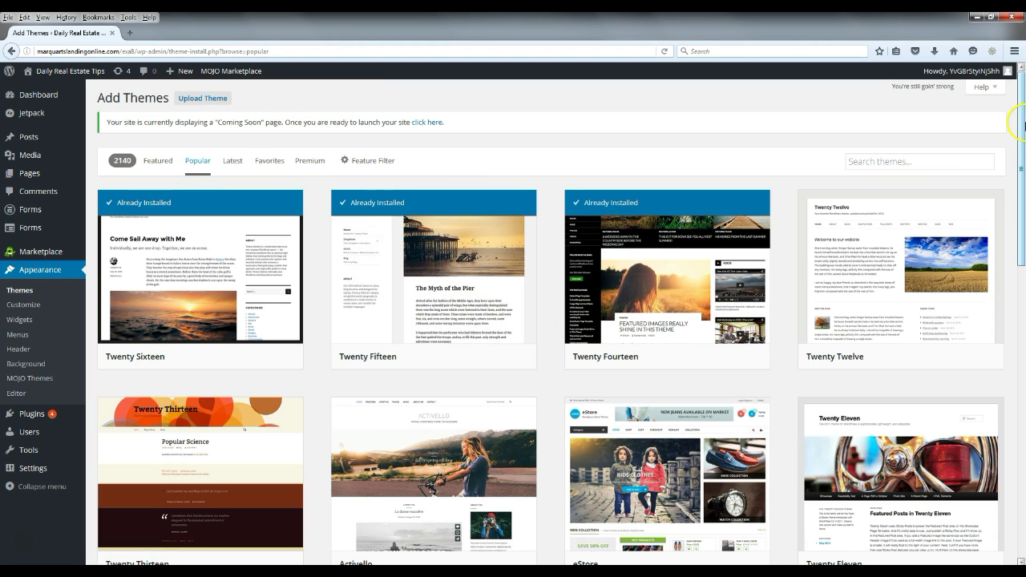
pyautogui.moveTo(1022, 126)
pyautogui.mouseDown()
pyautogui.moveTo(1022, 290)
pyautogui.moveTo(1021, 126)
pyautogui.mouseUp()
pyautogui.click(922, 162)
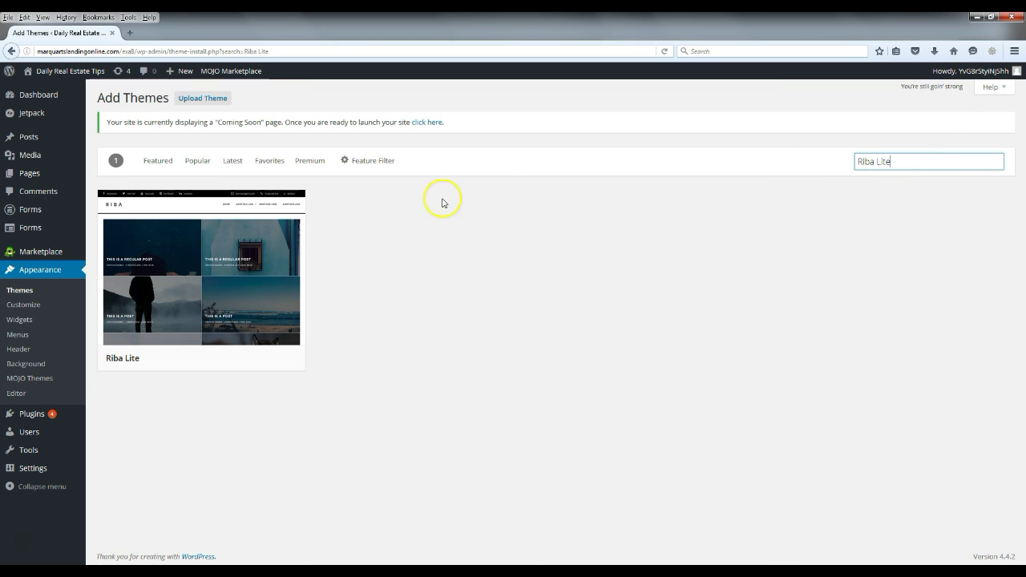
pyautogui.click(234, 368)
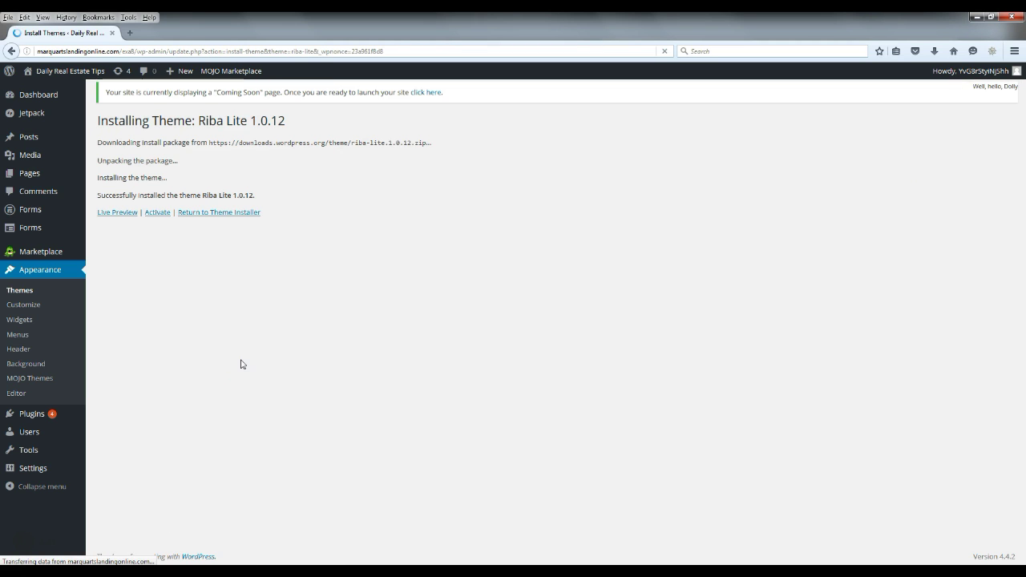
pyautogui.click(158, 214)
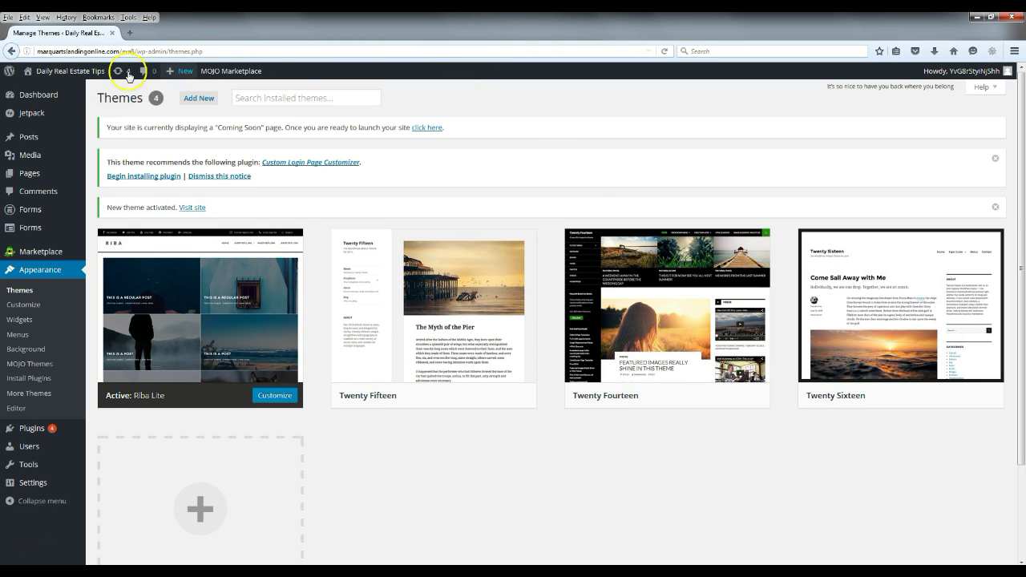
# Open the site's front end in a new browser tab to view the activated theme
pyautogui.rightClick(73, 83)
pyautogui.click(120, 83)
pyautogui.click(165, 34)
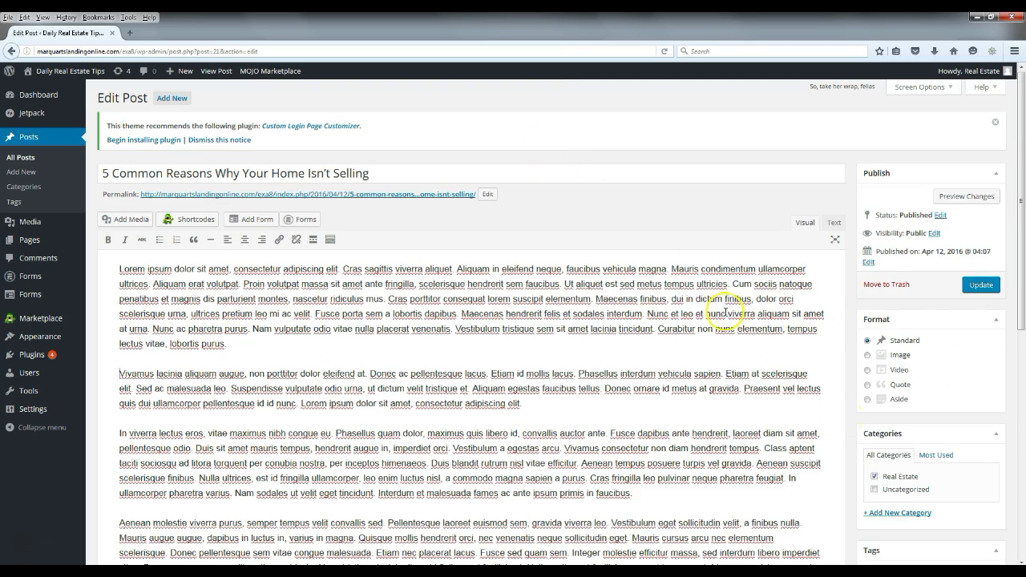
# Examine the editor of the post "5 Common Reasons Why Your Home Isn't Selling", including its media insertion dialog and extra formatting tools
pyautogui.moveTo(1021, 152); pyautogui.dragTo(1022, 330)
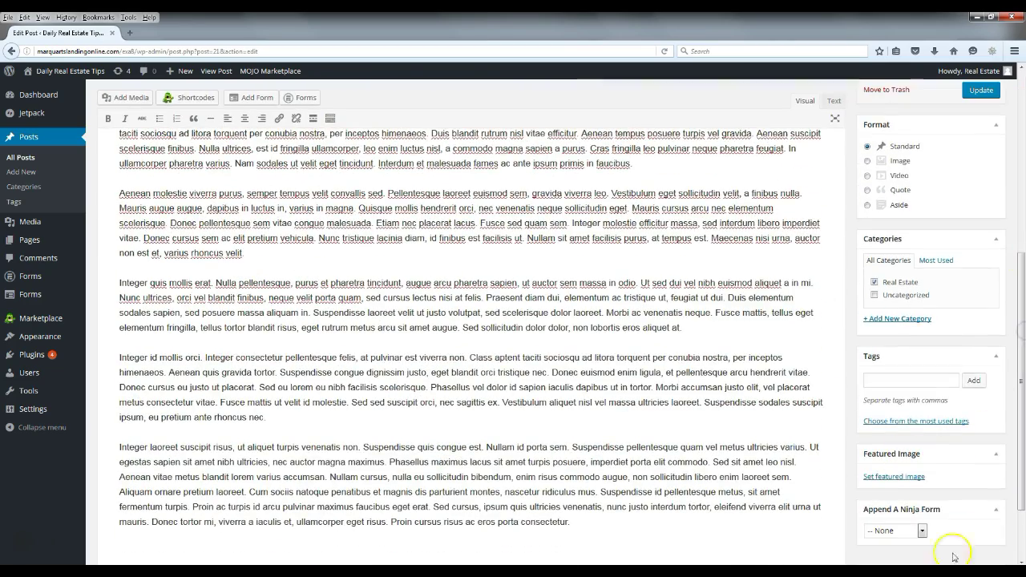
pyautogui.moveTo(1021, 383); pyautogui.dragTo(1021, 192)
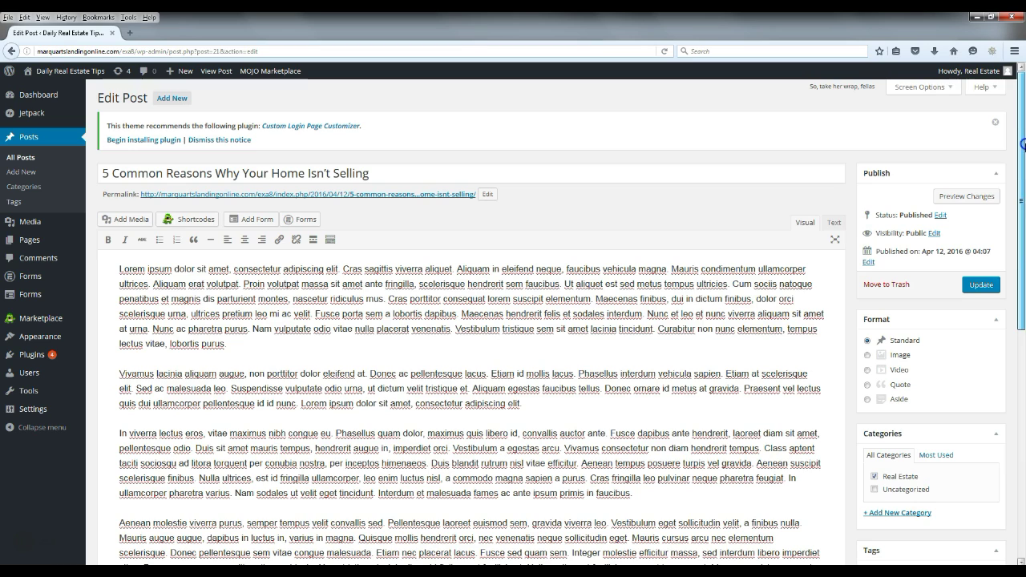
pyautogui.click(243, 374)
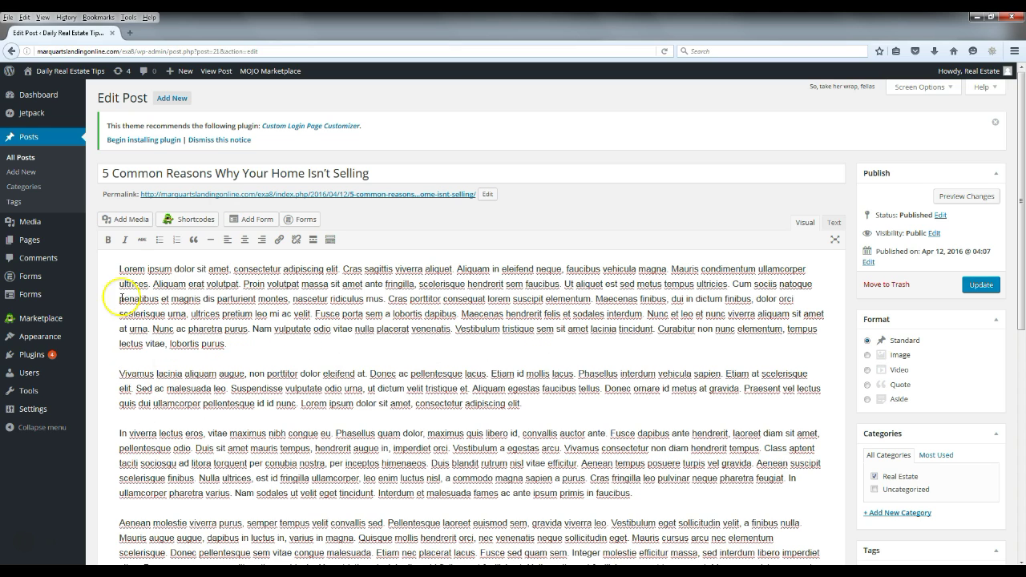
pyautogui.click(121, 220)
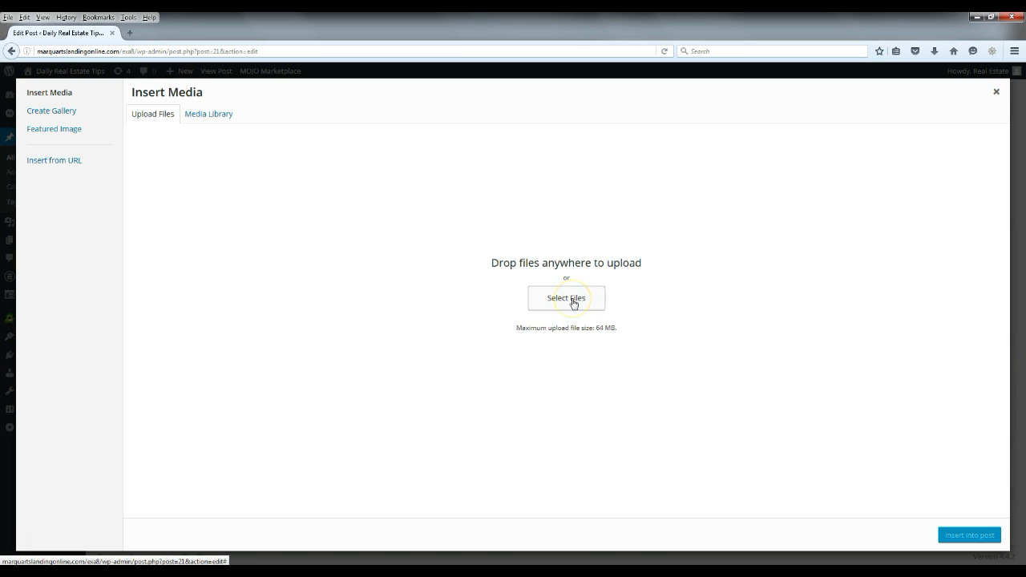
pyautogui.click(996, 91)
pyautogui.click(117, 375)
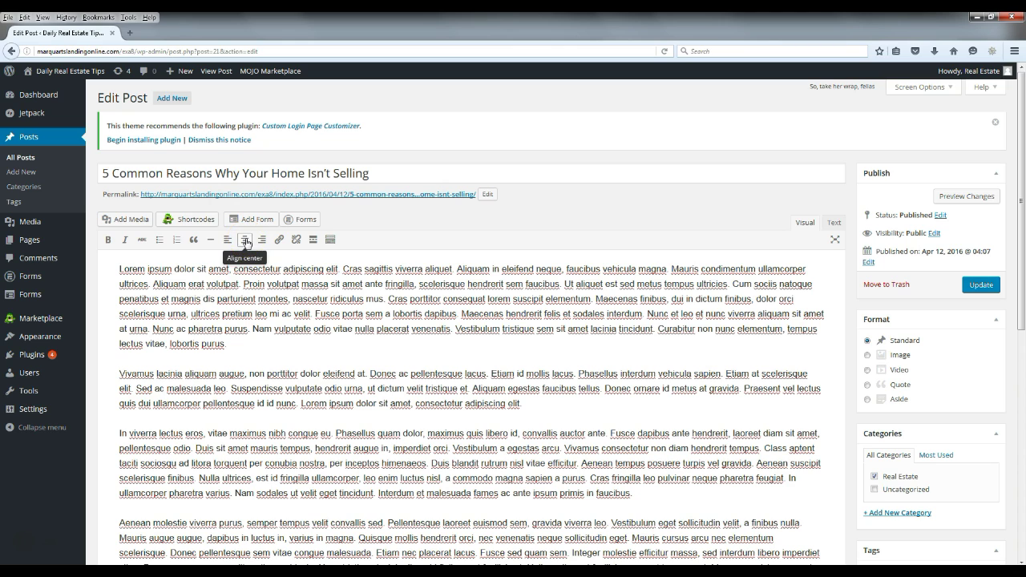
pyautogui.click(330, 240)
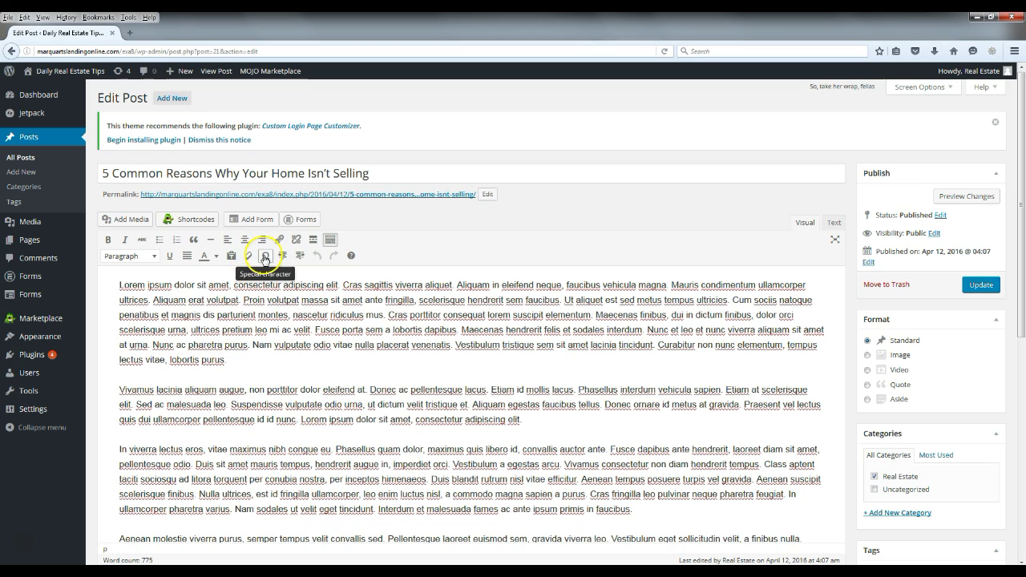
pyautogui.click(330, 238)
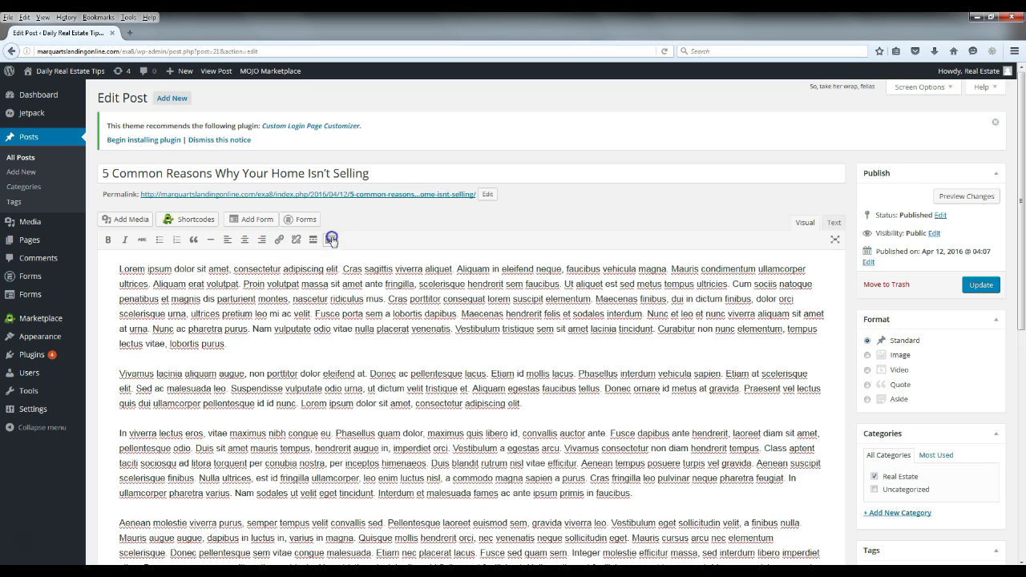
# Upload "real estate featured image - 10" as the post's featured image and update the post
pyautogui.scroll(-10, 727, 297)
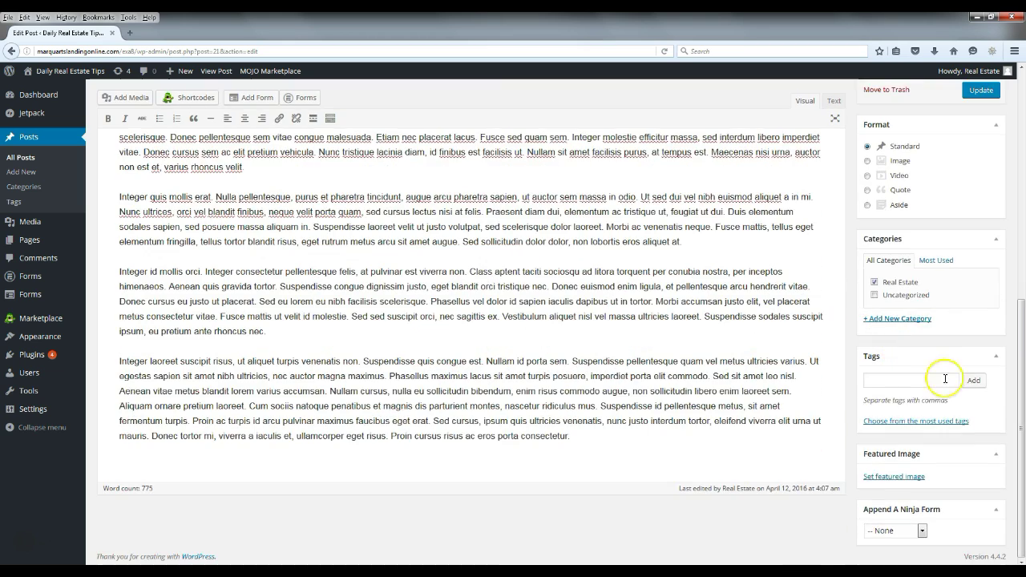
pyautogui.click(909, 476)
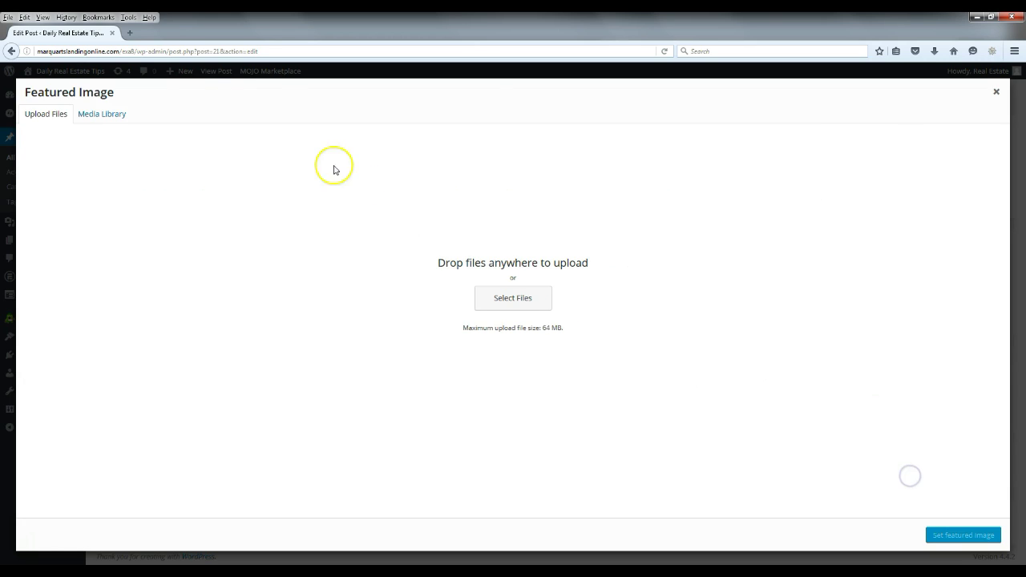
pyautogui.click(508, 299)
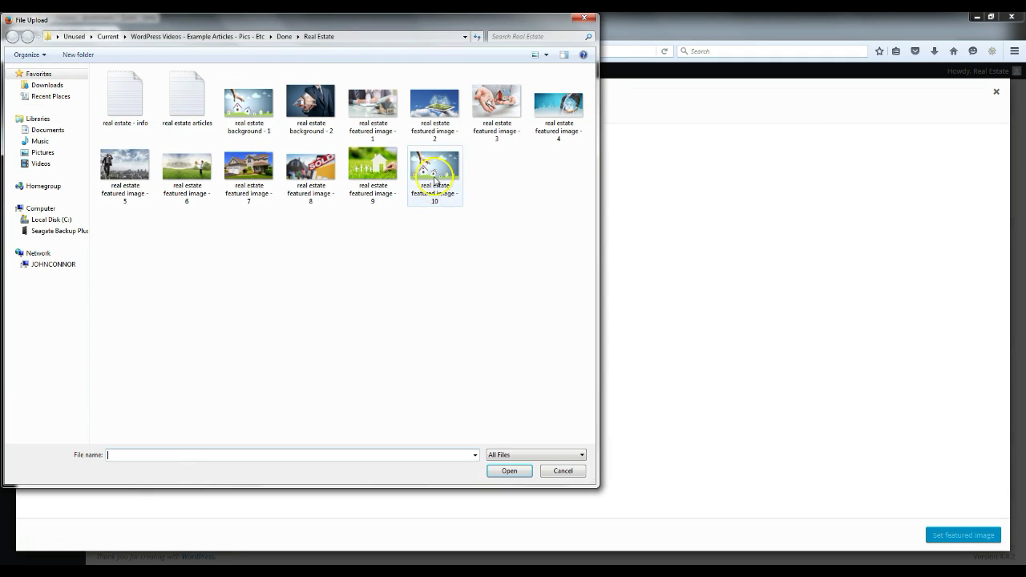
pyautogui.doubleClick(433, 178)
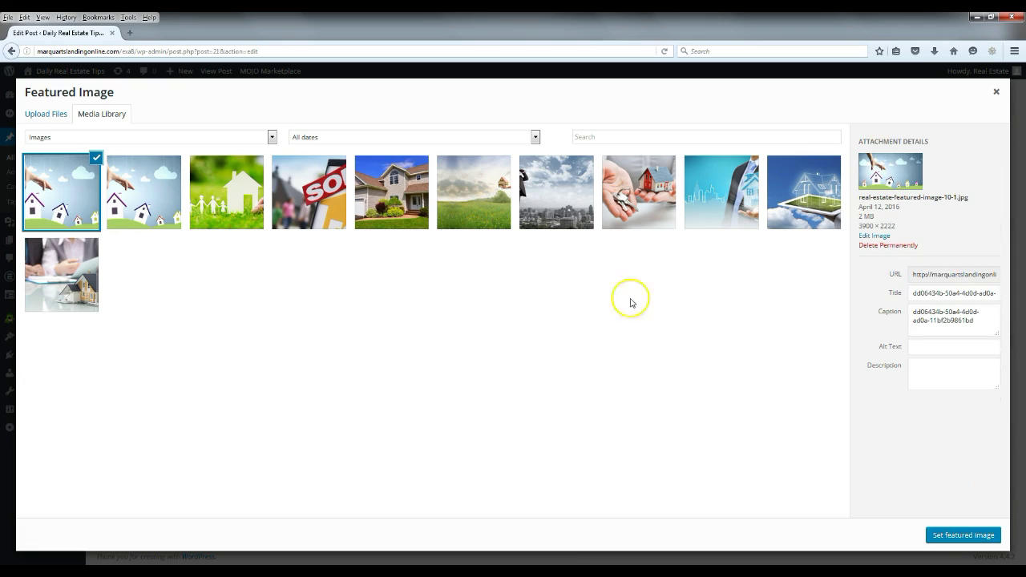
pyautogui.click(948, 537)
pyautogui.scroll(10, 922, 397)
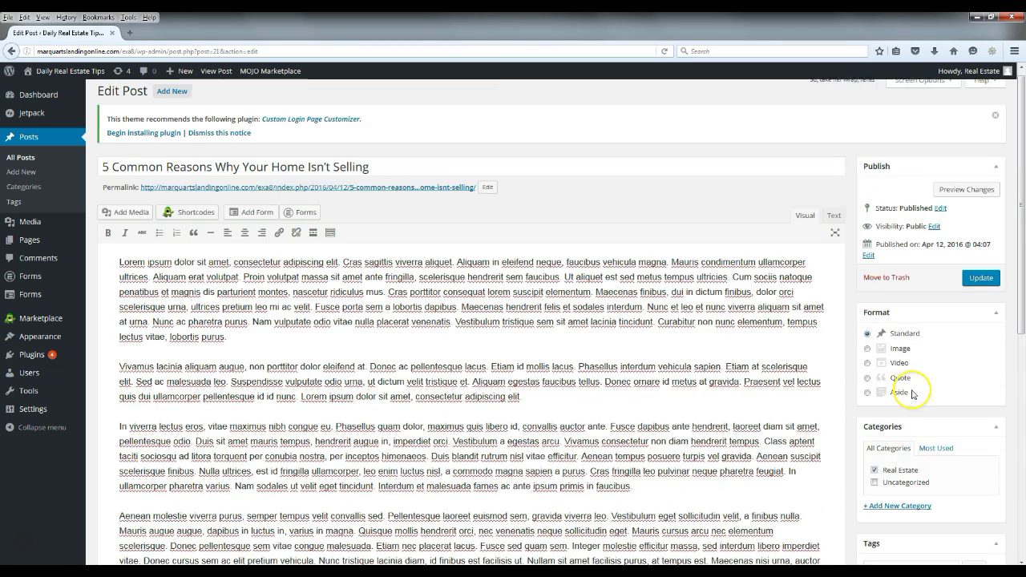
pyautogui.click(977, 287)
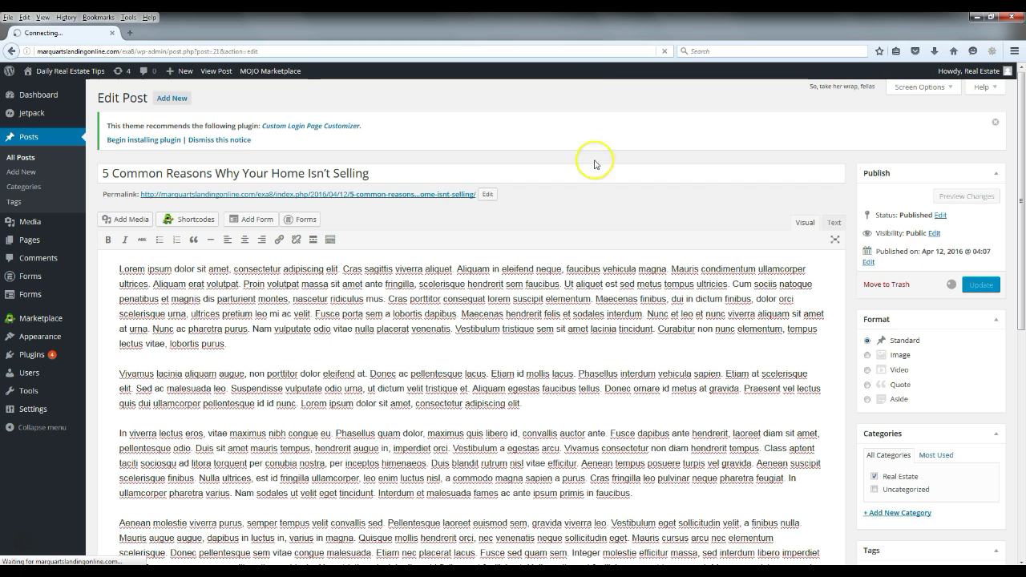
# Open the site's homepage in a new browser tab and look through its grid of posts
pyautogui.rightClick(68, 72)
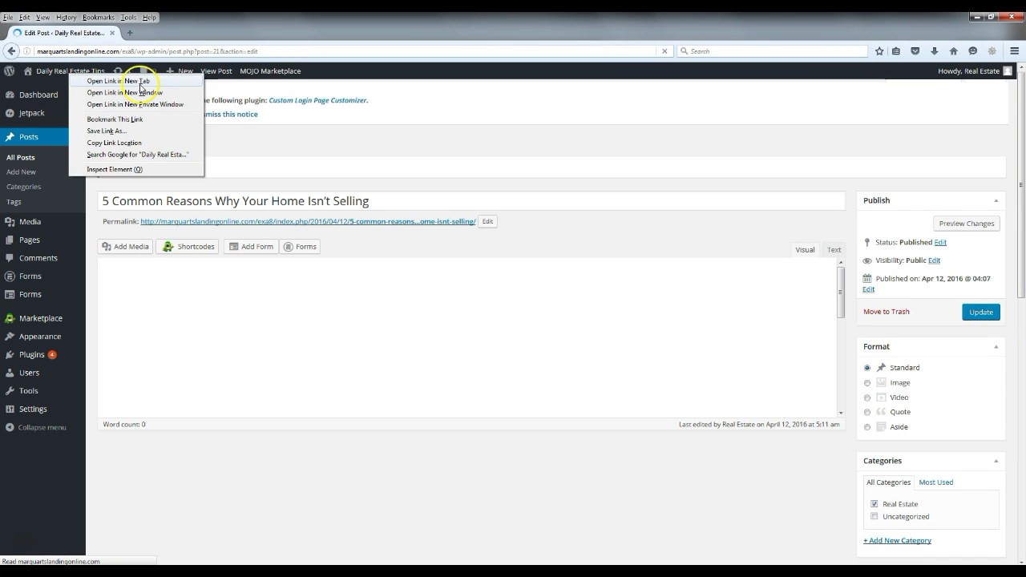
pyautogui.click(118, 81)
pyautogui.click(160, 35)
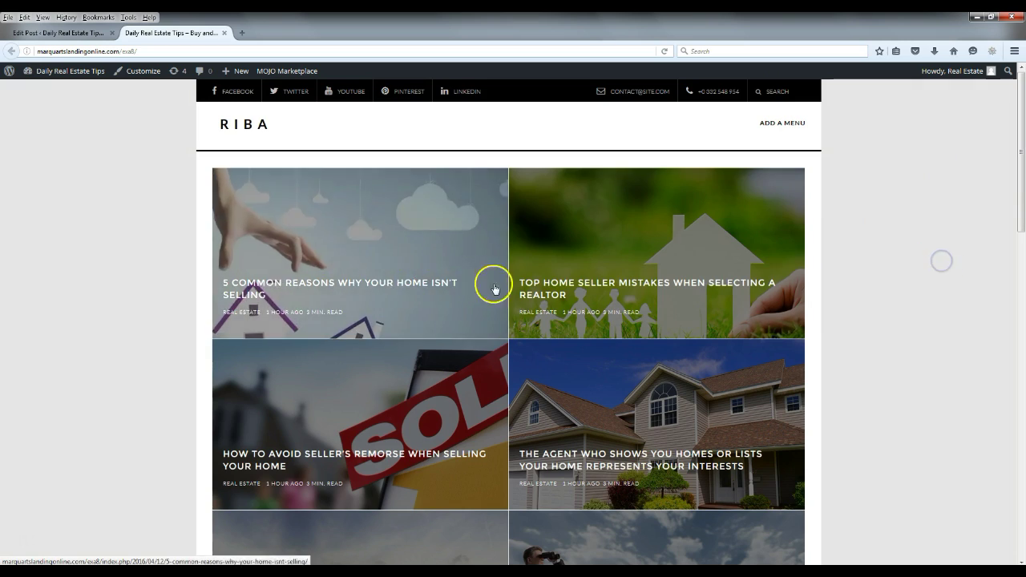
pyautogui.scroll(-3, 529, 393)
pyautogui.scroll(-4, 363, 411)
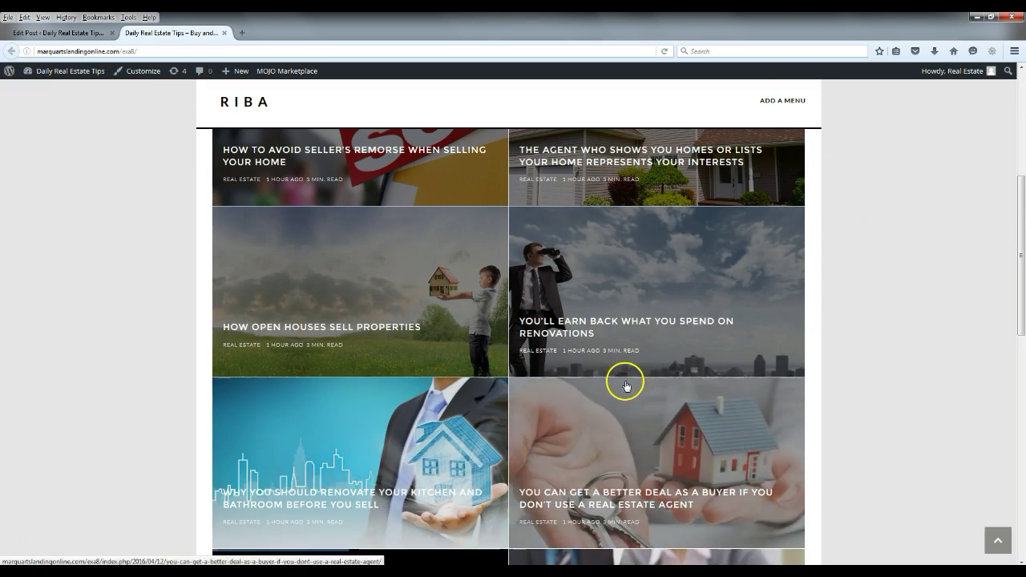
pyautogui.scroll(7, 408, 408)
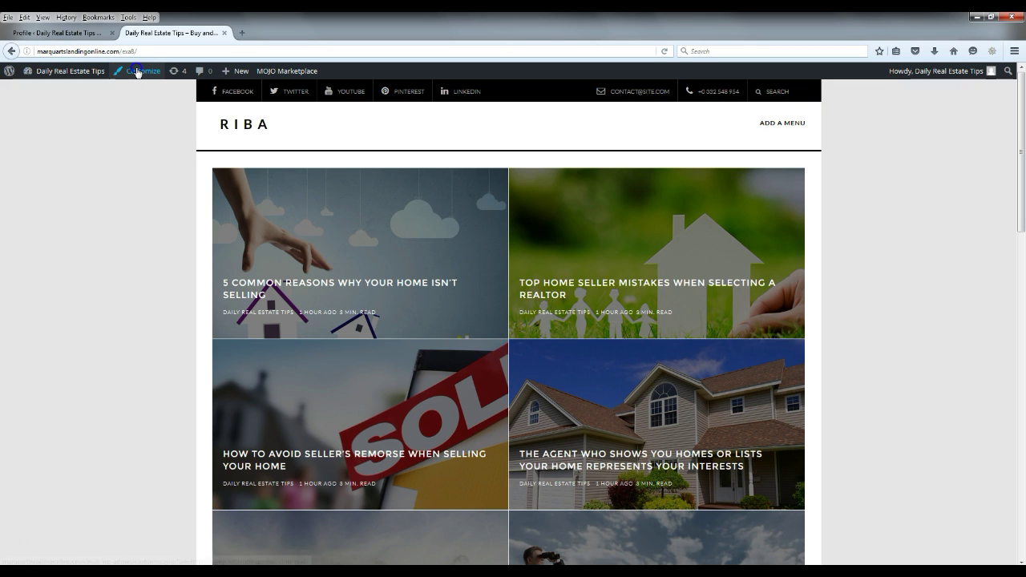
# Set the company name in the theme's logo options to "Real Estate", publish the change and return to the dashboard
pyautogui.click(137, 71)
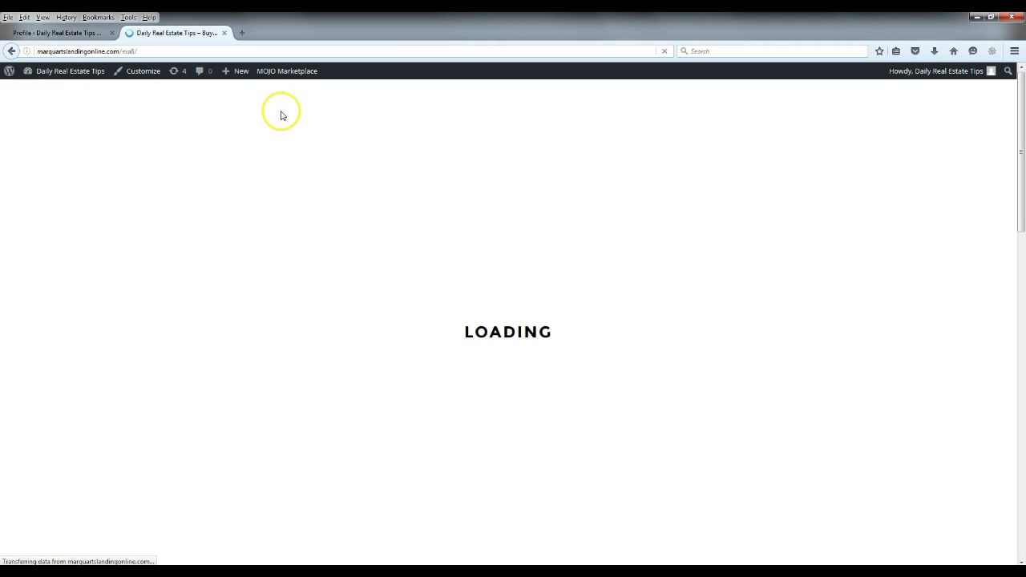
pyautogui.click(137, 73)
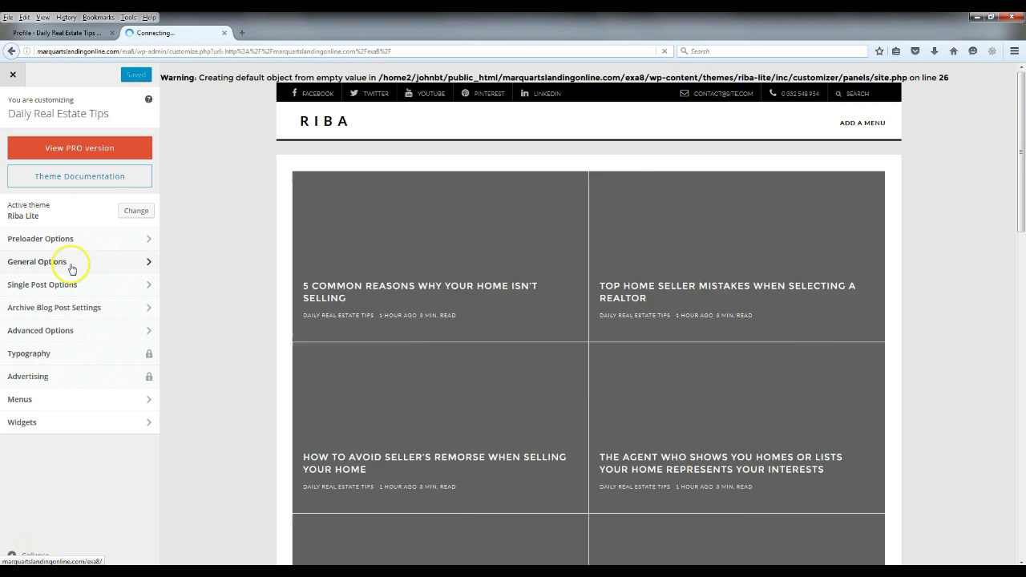
pyautogui.click(71, 268)
pyautogui.click(46, 171)
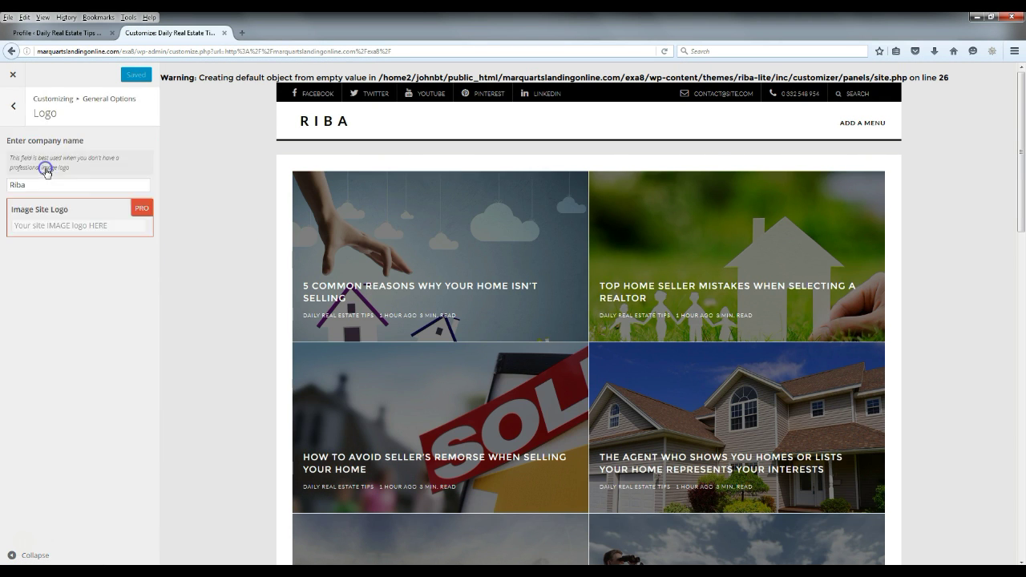
pyautogui.click(13, 186)
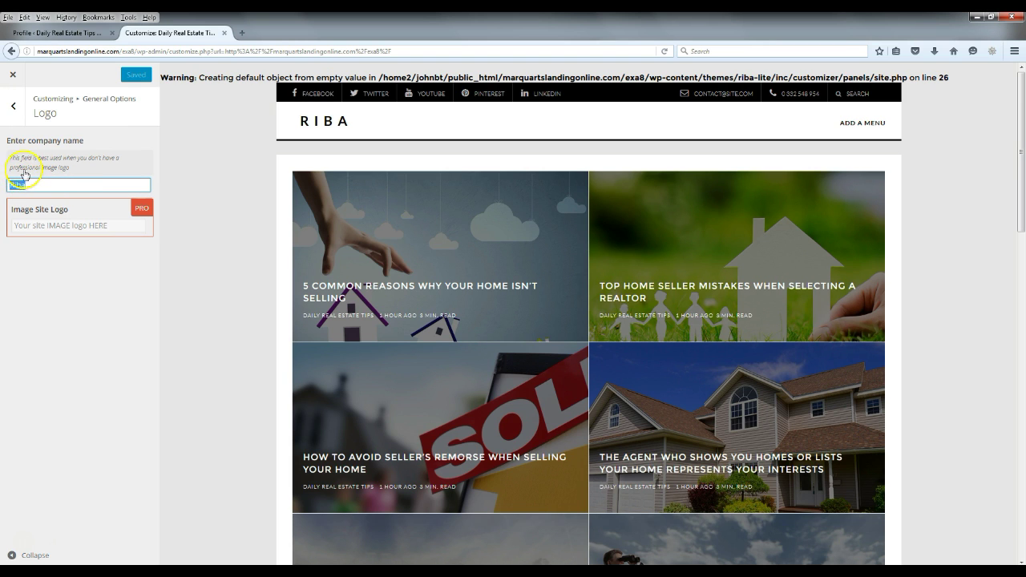
pyautogui.write('Real Estate')
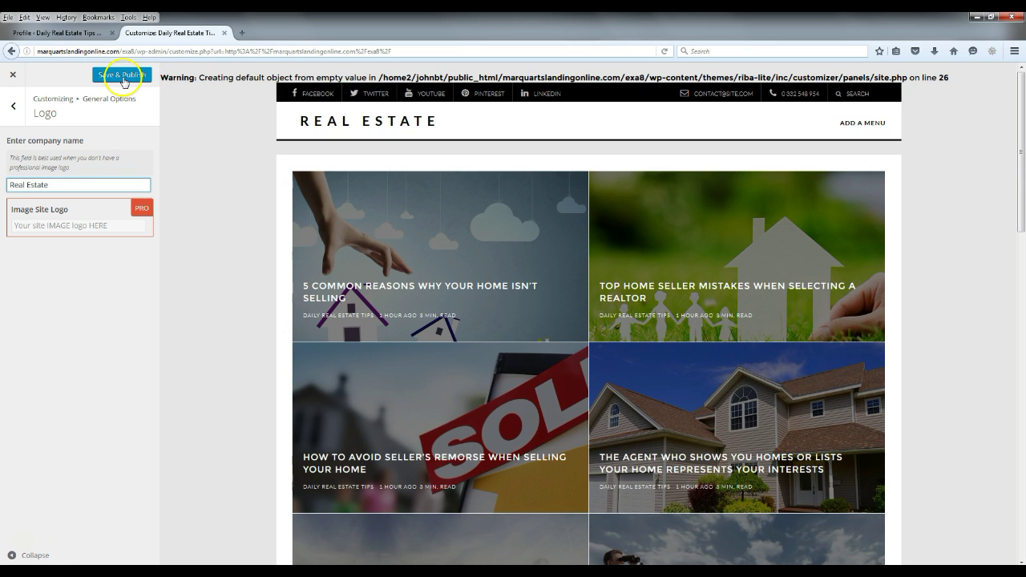
pyautogui.click(123, 76)
pyautogui.click(123, 80)
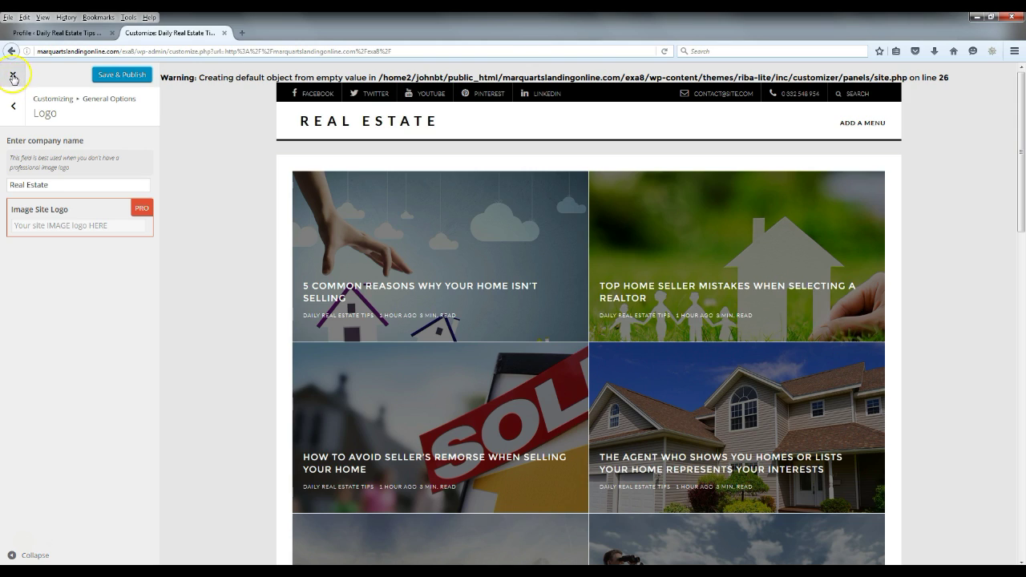
pyautogui.click(12, 74)
pyautogui.click(579, 264)
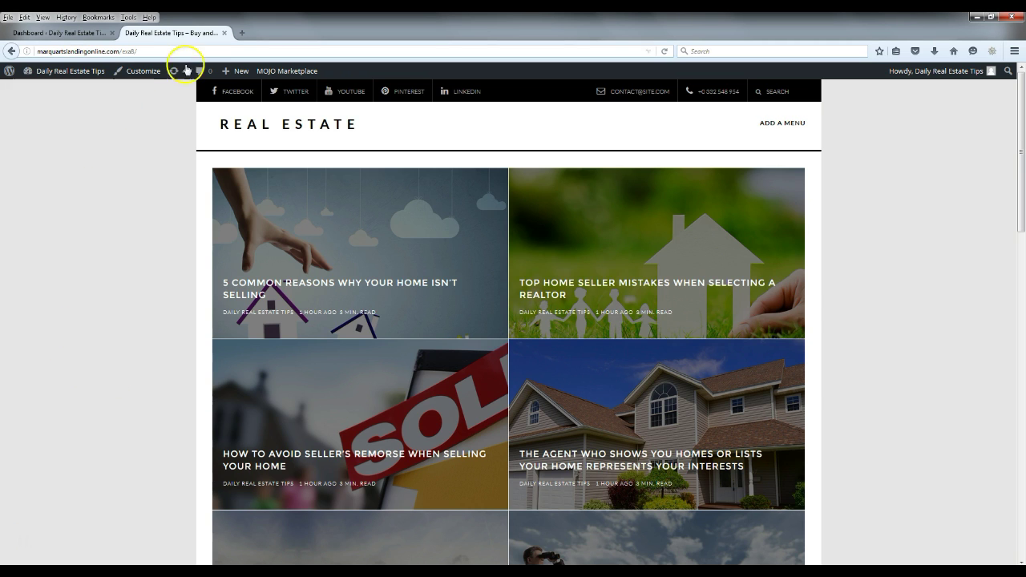
pyautogui.click(224, 33)
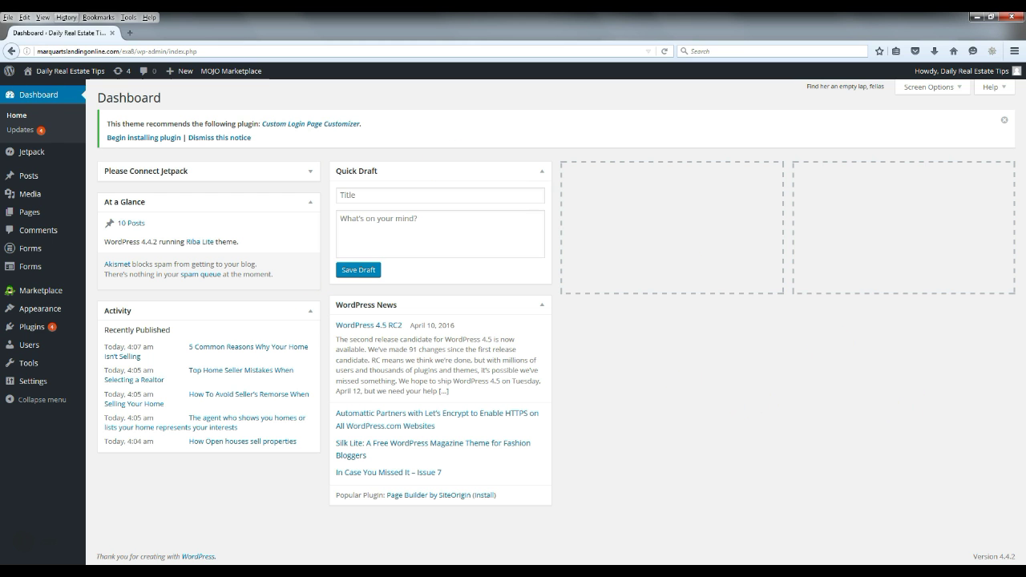
# Open the list of pages and start three new pages, each in its own browser tab
pyautogui.moveTo(38, 219)
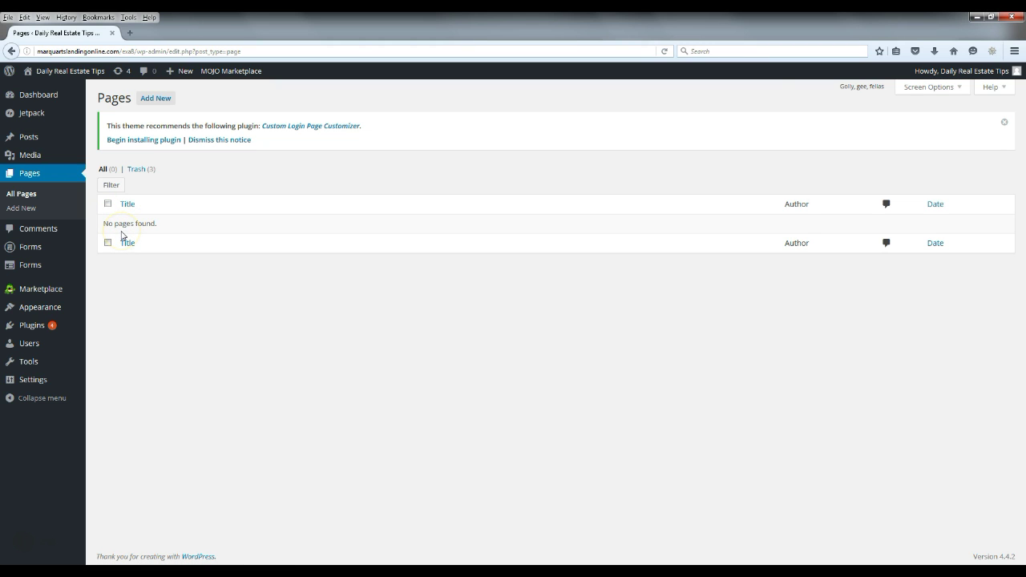
pyautogui.moveTo(49, 145)
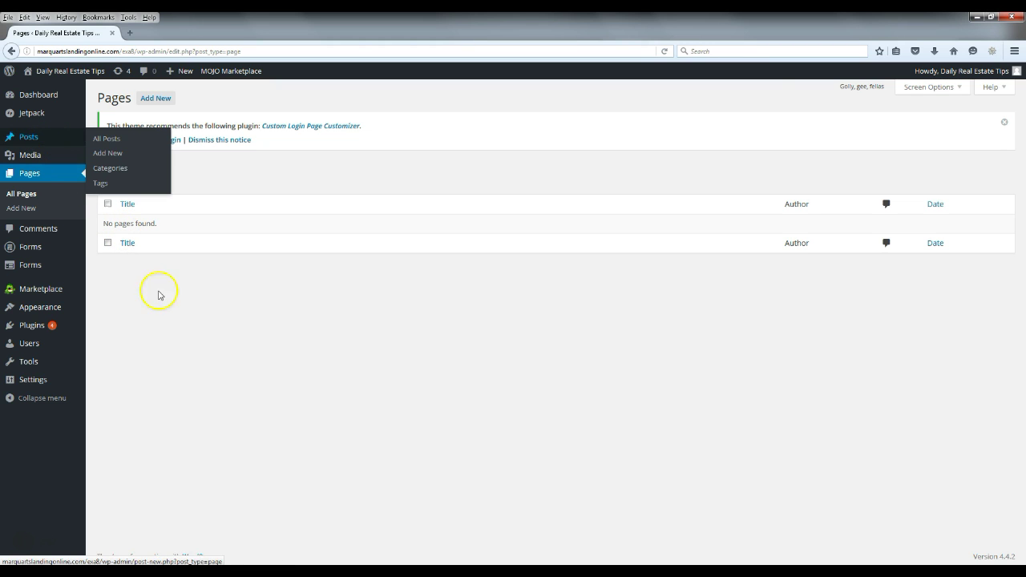
pyautogui.rightClick(157, 98)
pyautogui.click(208, 109)
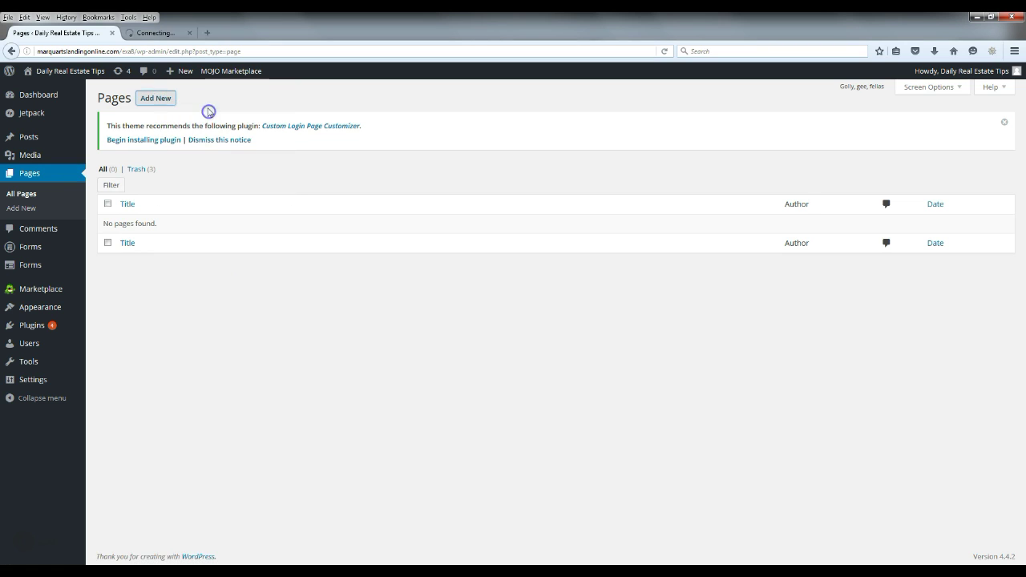
pyautogui.rightClick(160, 98)
pyautogui.click(204, 108)
pyautogui.rightClick(160, 100)
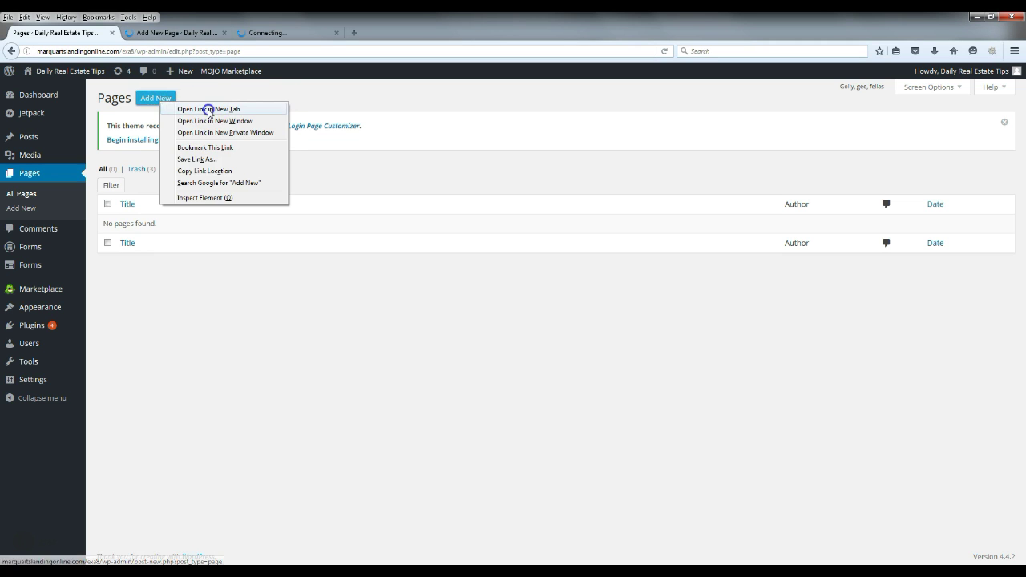
pyautogui.click(206, 109)
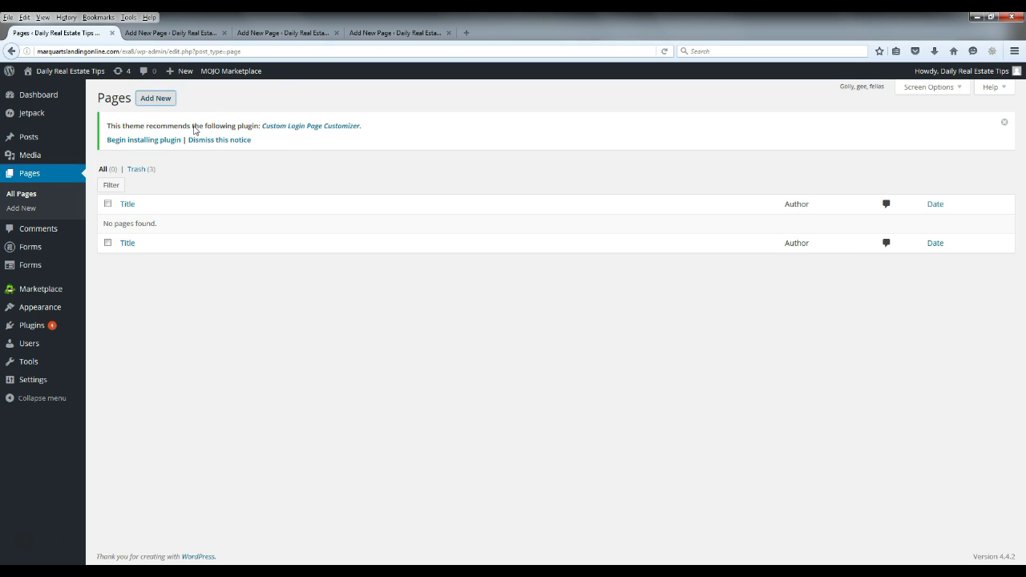
# Publish the new pages as "Privacy Policy", "Contact Us" and "About Us", giving the first the text "Learn How To Make A Privacy Policy Page Here"
pyautogui.click(179, 32)
pyautogui.click(147, 174)
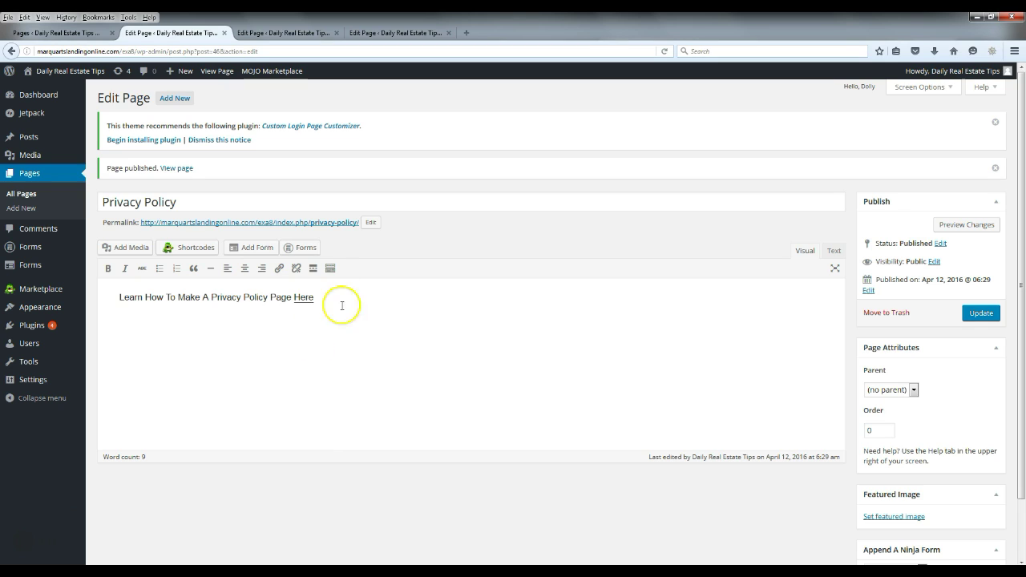
pyautogui.click(420, 326)
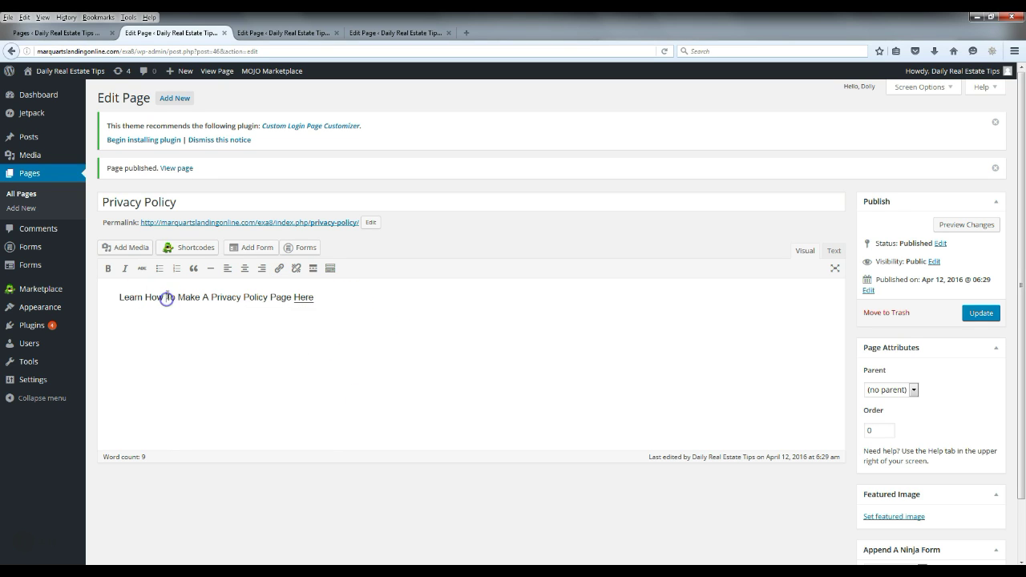
# Reload the list of pages to check the published pages, and review the Privacy Policy page's content
pyautogui.click(86, 33)
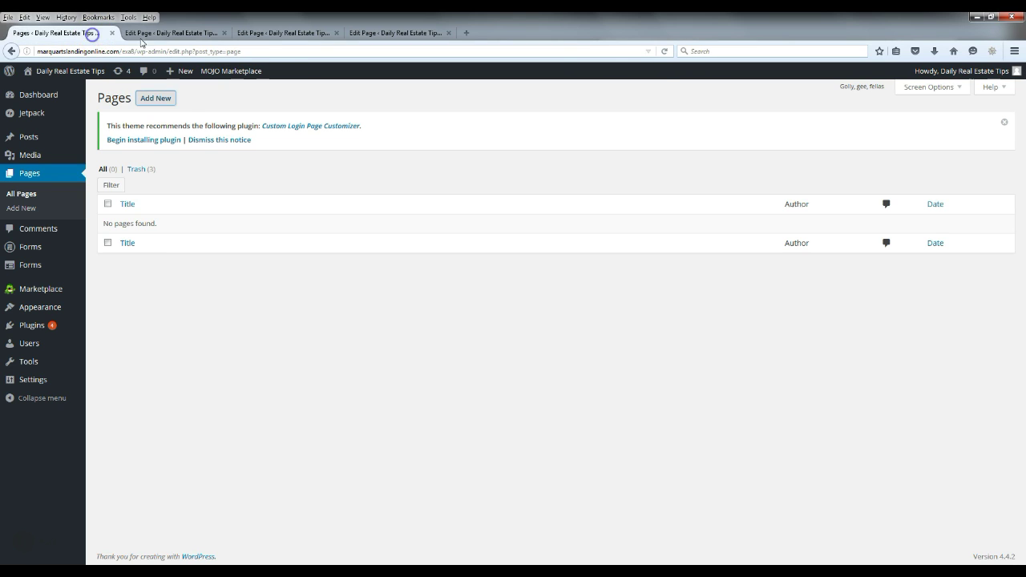
pyautogui.click(664, 51)
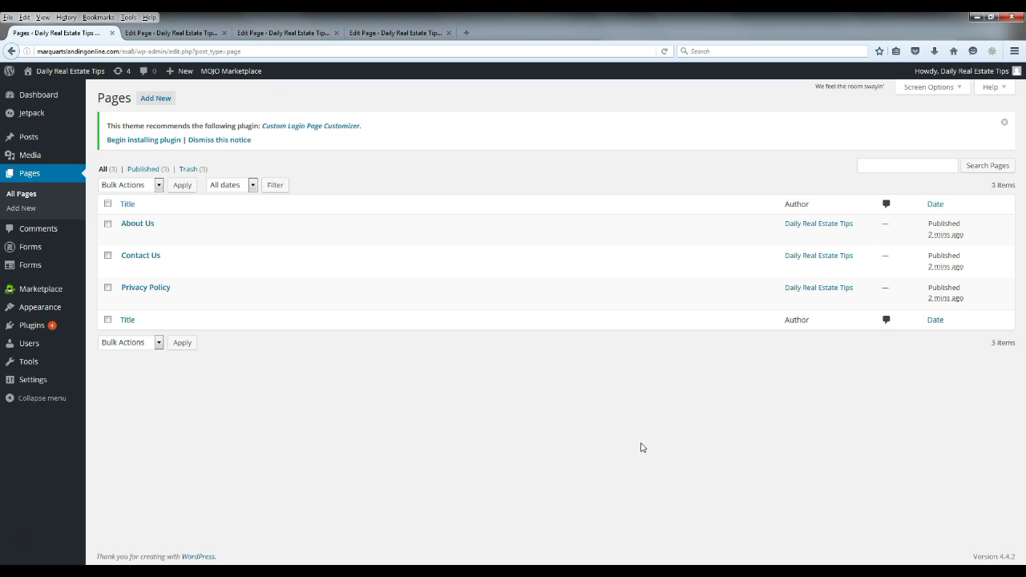
pyautogui.click(177, 33)
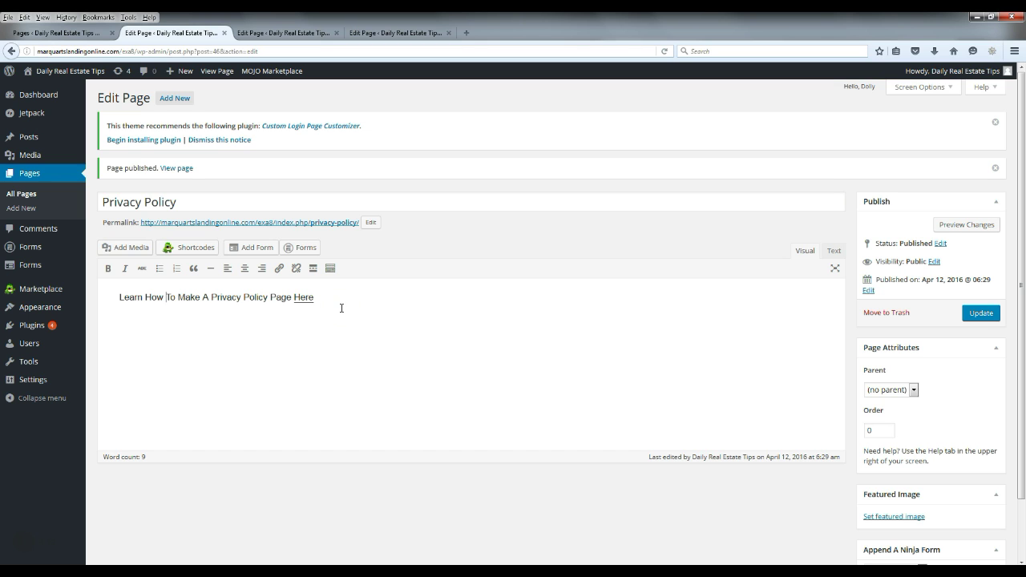
pyautogui.click(25, 548)
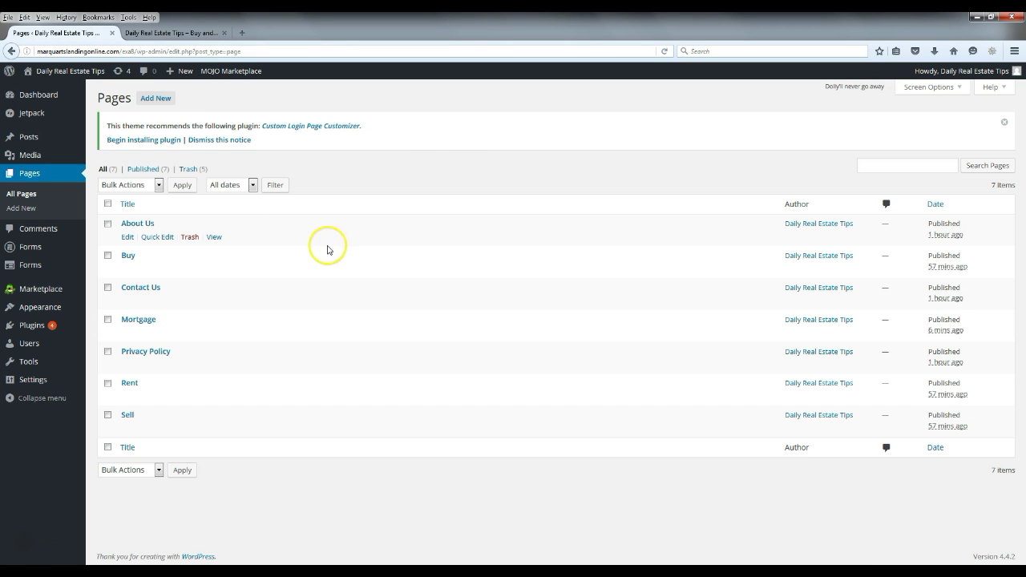
pyautogui.click(665, 55)
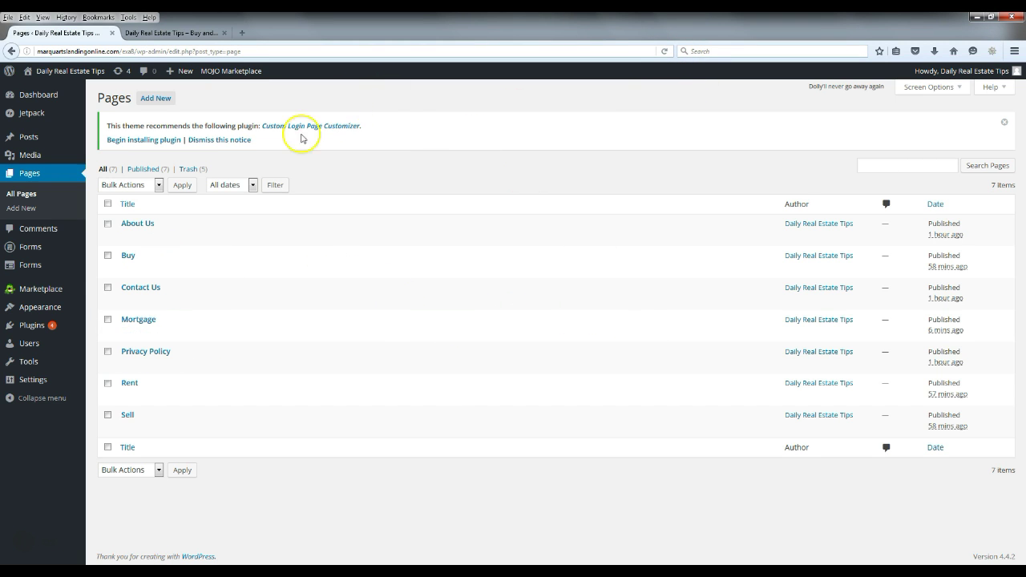
# Create a menu named "Main Menu" containing all seven pages and save it with the Header Menu and Footer Menu locations assigned
pyautogui.moveTo(34, 309)
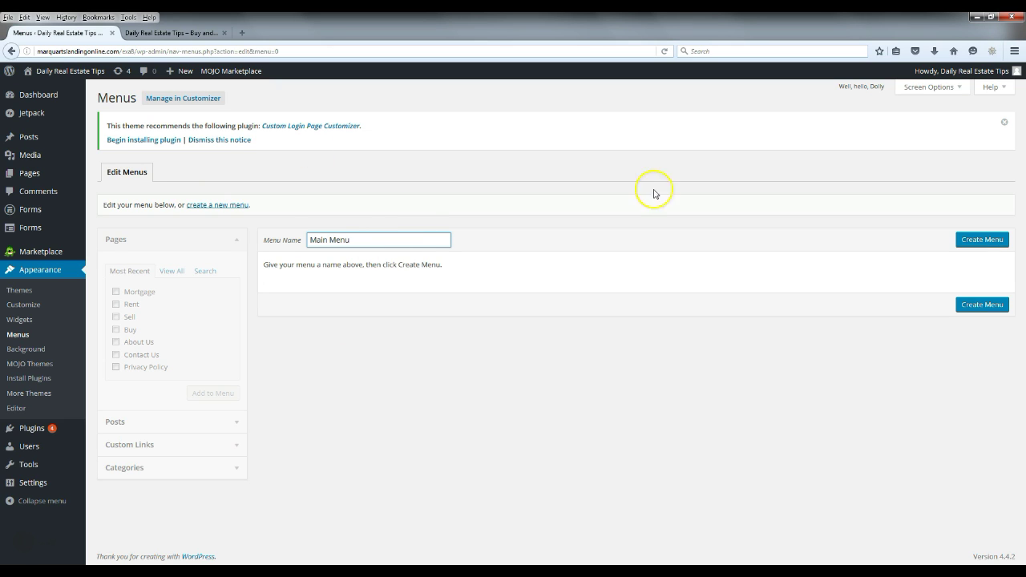
pyautogui.click(981, 241)
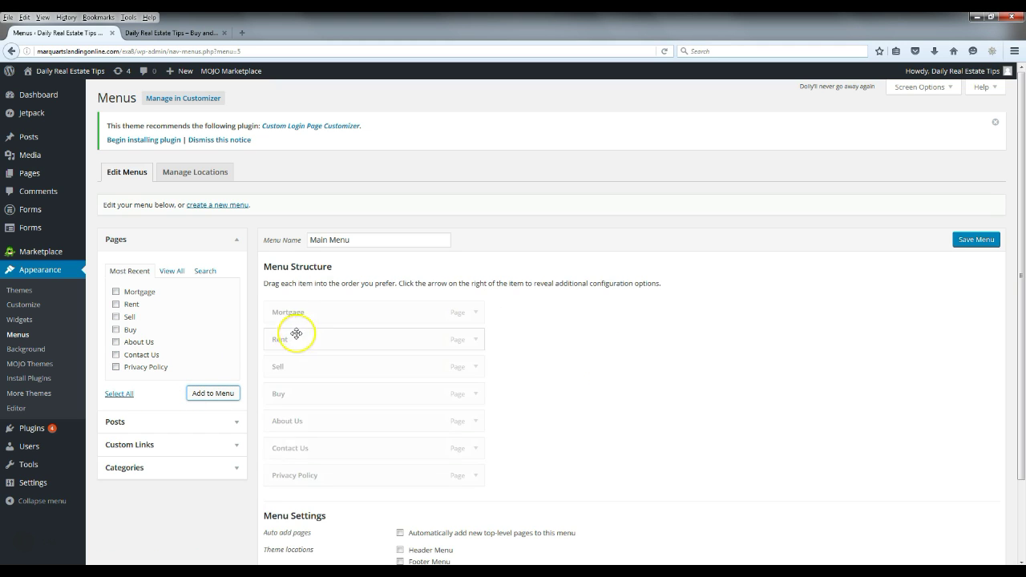
pyautogui.scroll(-2, 561, 413)
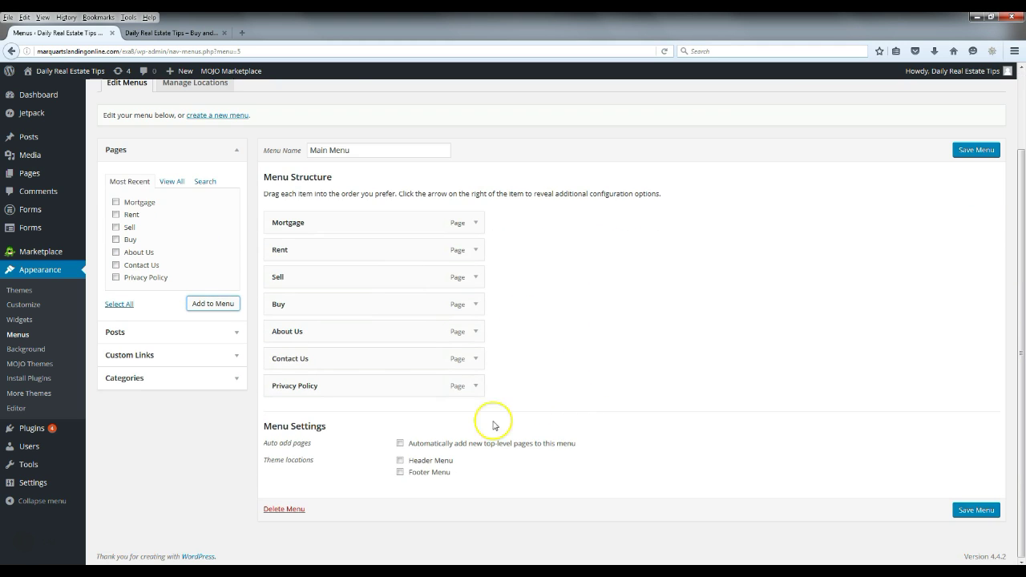
pyautogui.click(435, 461)
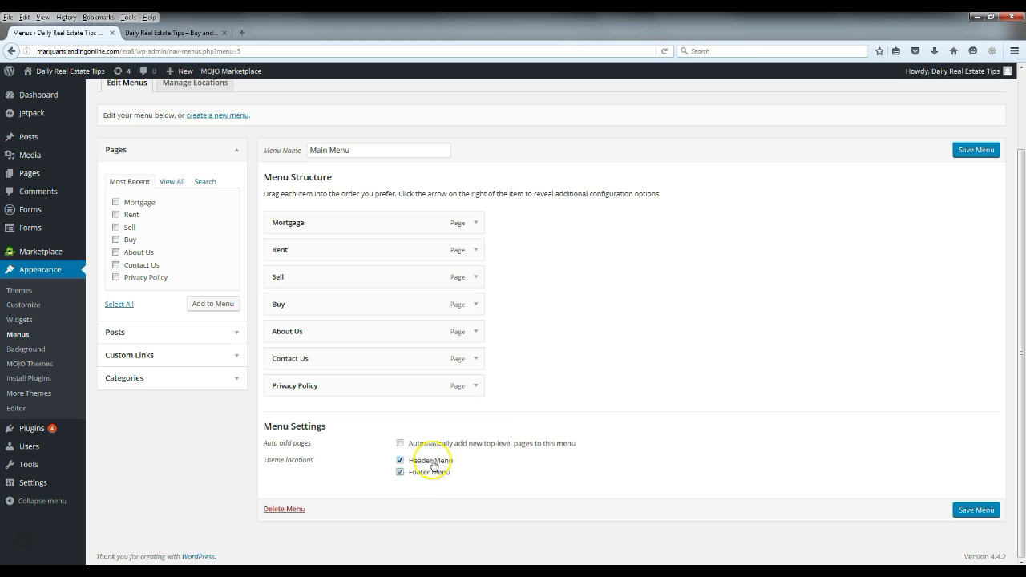
pyautogui.scroll(2, 922, 233)
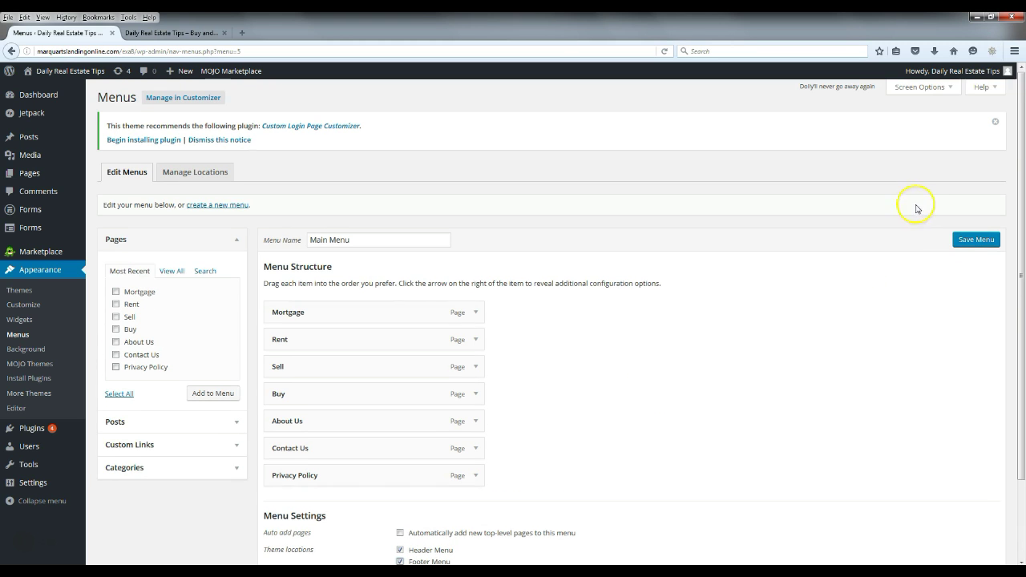
pyautogui.click(975, 242)
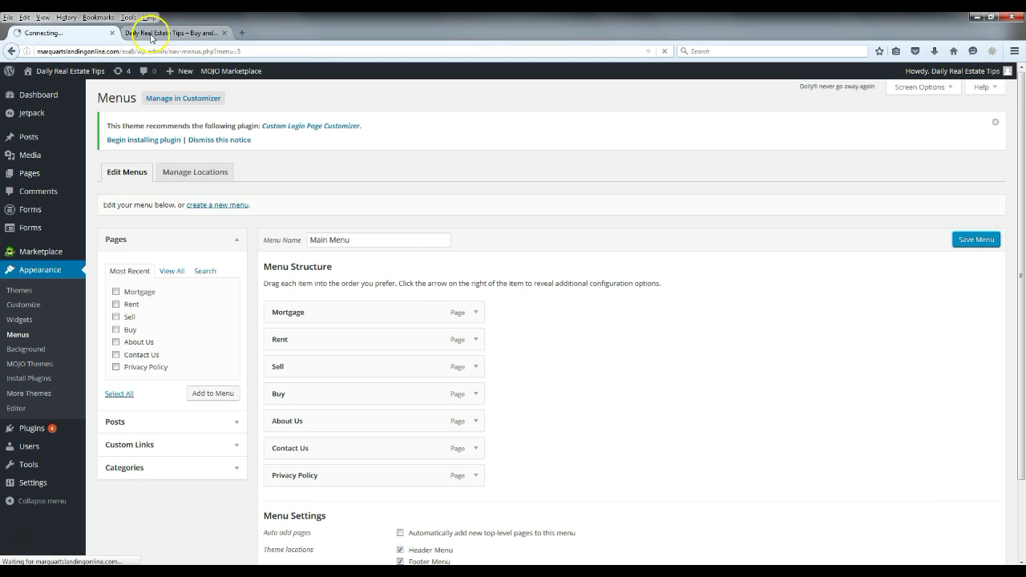
# Open the homepage in a new browser tab and check the menu in its header and footer
pyautogui.rightClick(76, 68)
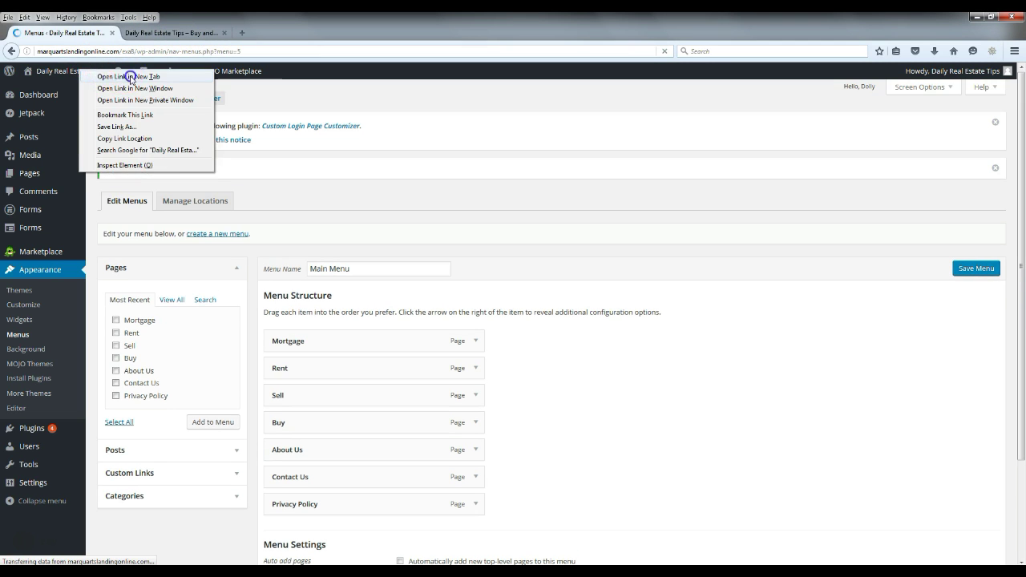
pyautogui.click(137, 74)
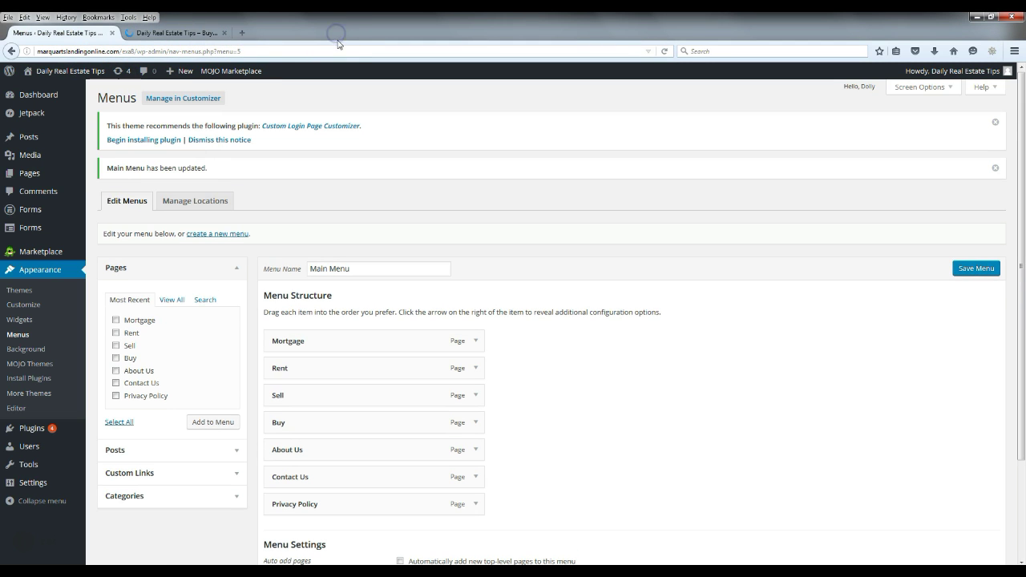
pyautogui.click(336, 33)
pyautogui.click(176, 32)
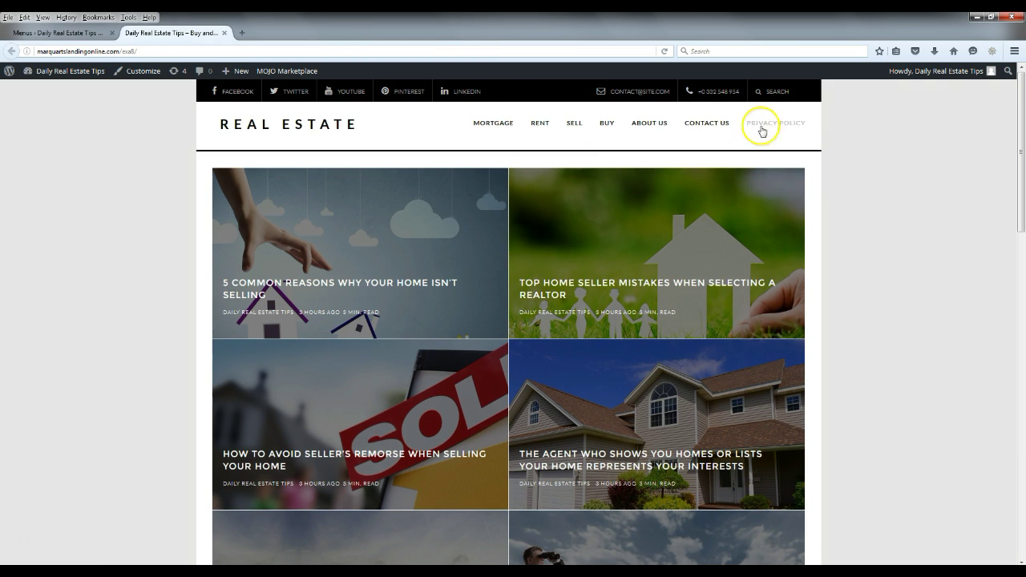
pyautogui.scroll(-10, 898, 222)
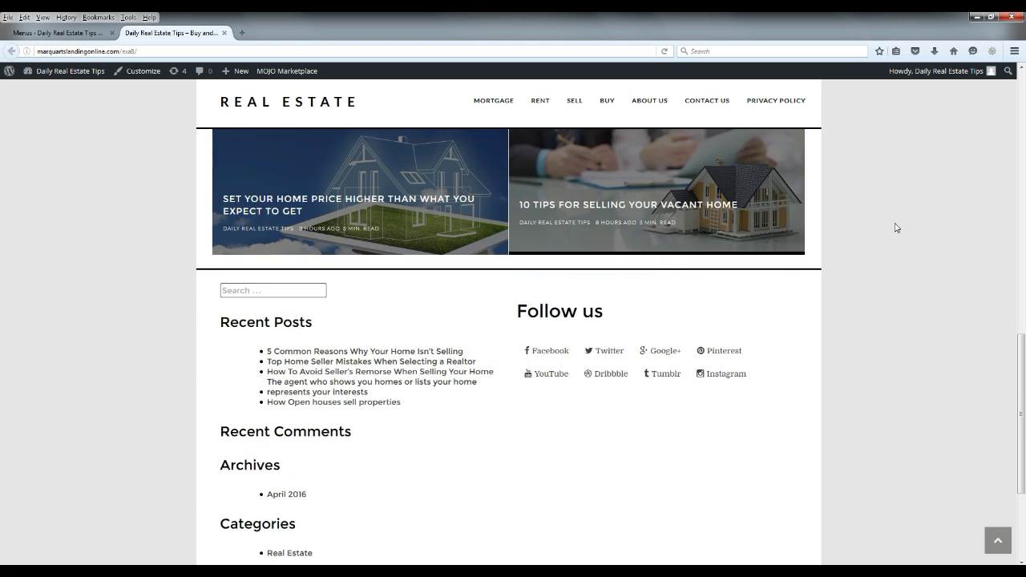
pyautogui.scroll(-3, 891, 232)
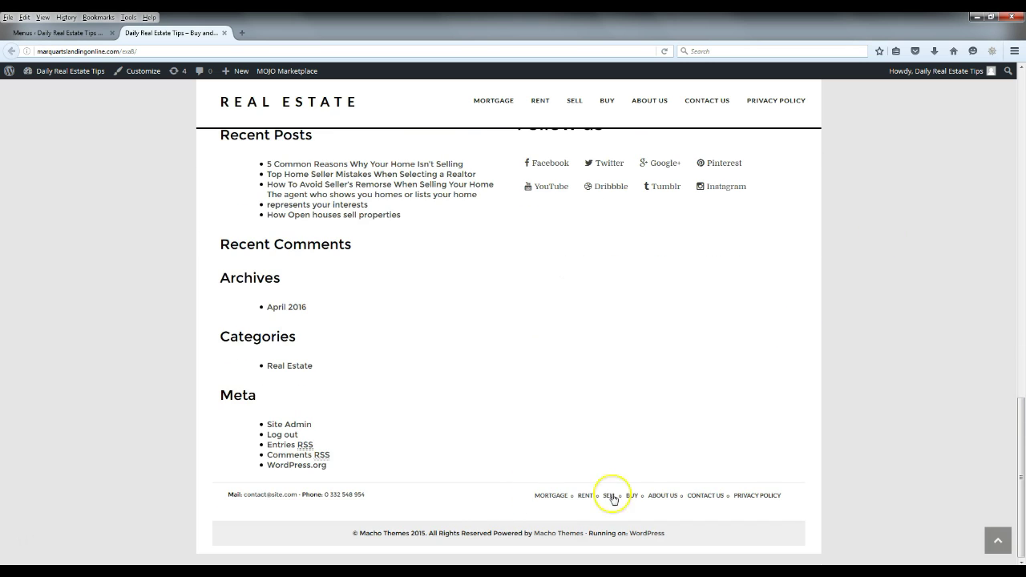
pyautogui.scroll(15, 840, 393)
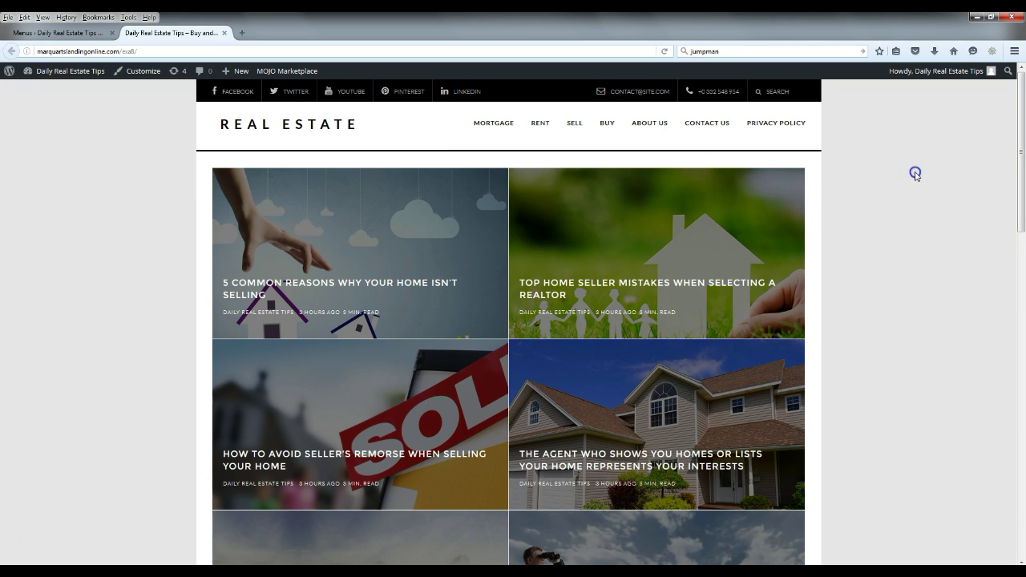
# Open the Privacy Policy, Contact Us and About Us pages from the header menu in separate browser tabs
pyautogui.rightClick(785, 125)
pyautogui.click(824, 134)
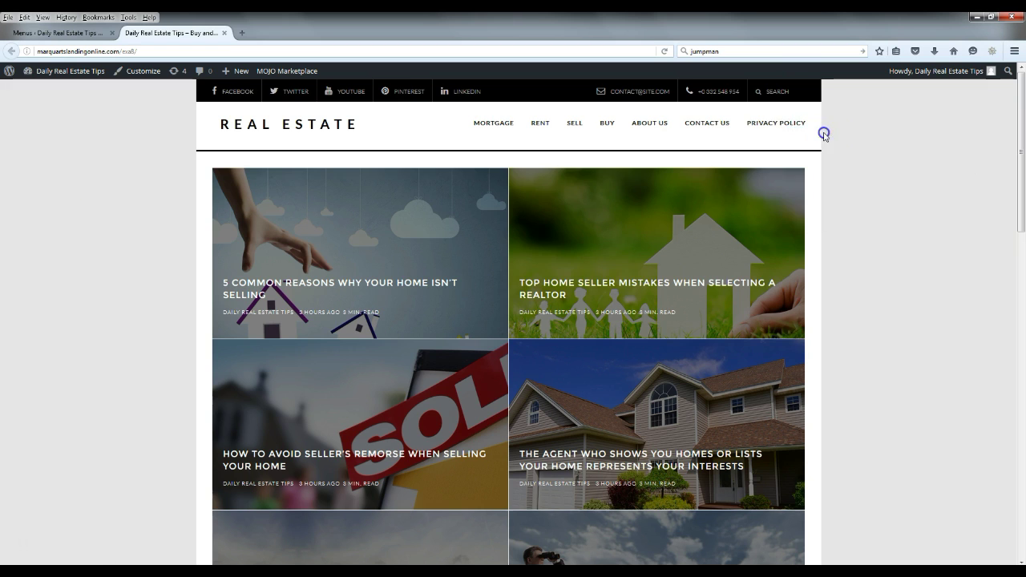
pyautogui.rightClick(718, 127)
pyautogui.click(741, 133)
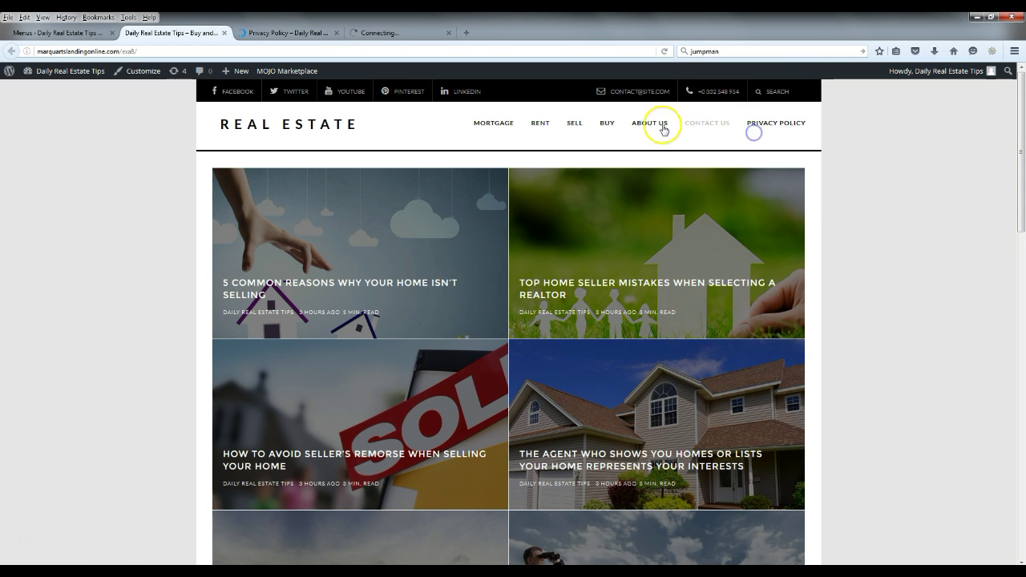
pyautogui.rightClick(641, 125)
pyautogui.click(665, 133)
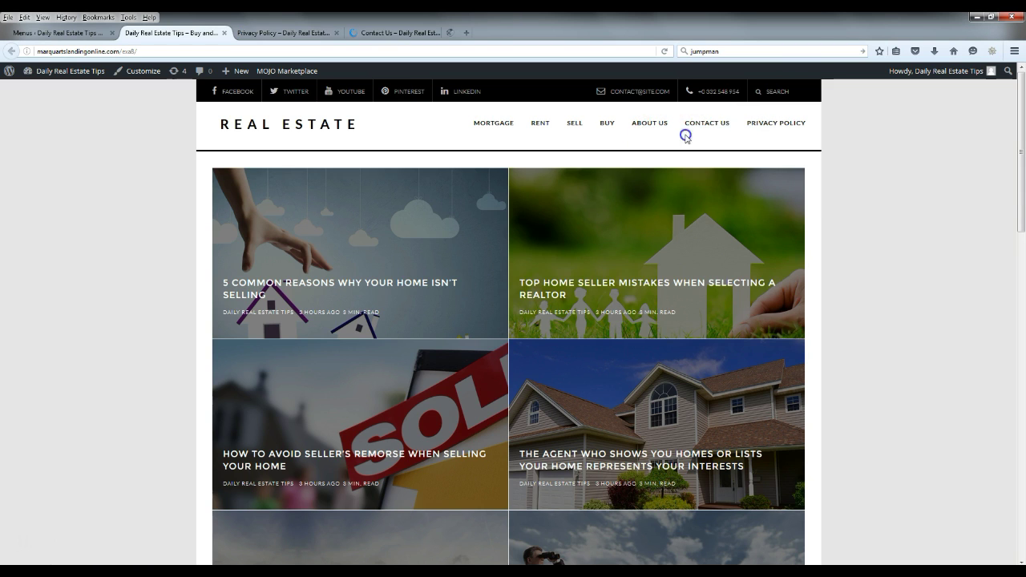
# Follow the "Here" link on the Privacy Policy page in a new tab, review the FreePrivacyPolicy.com site, and close it
pyautogui.click(290, 32)
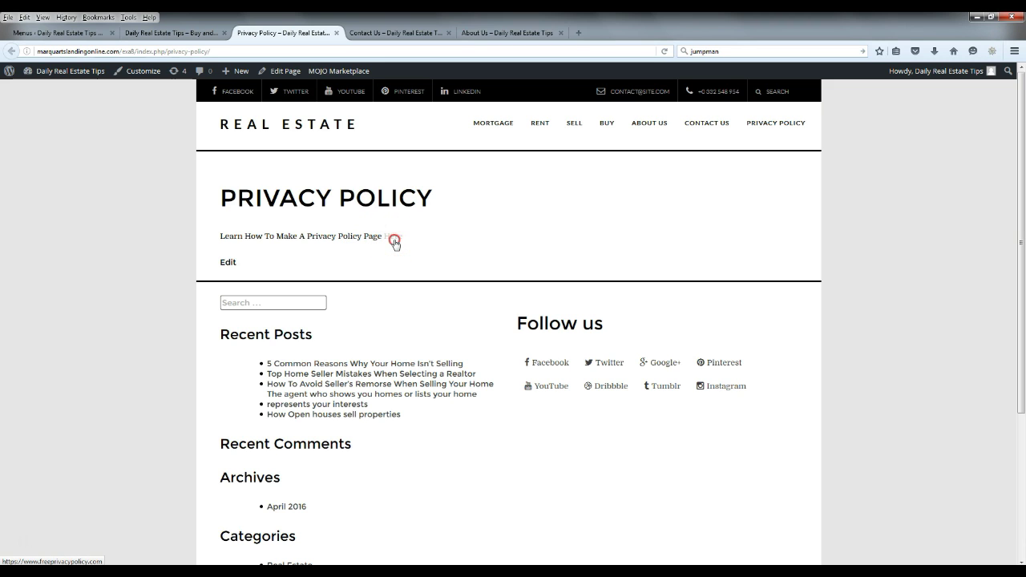
pyautogui.rightClick(393, 241)
pyautogui.click(428, 245)
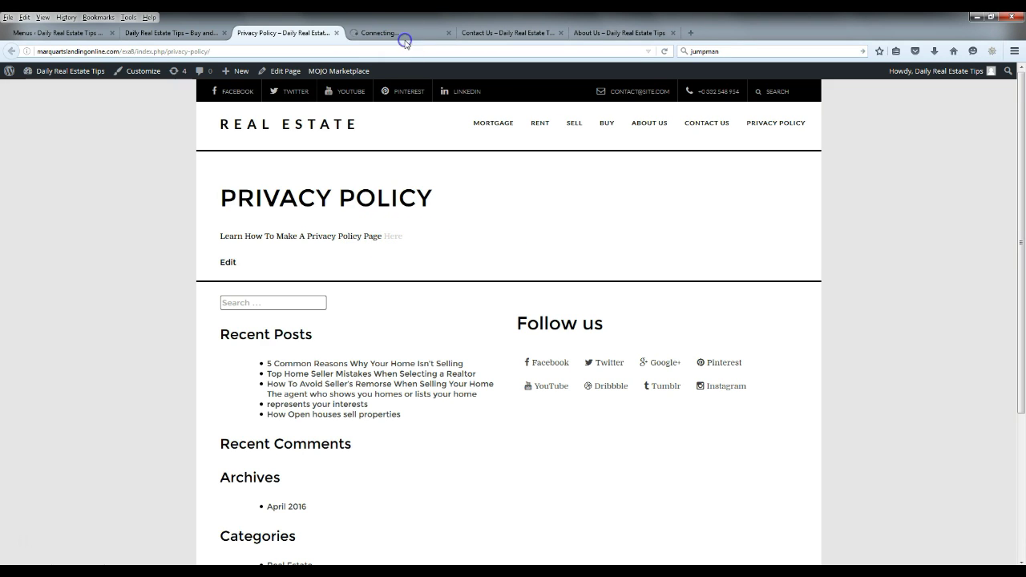
pyautogui.click(403, 36)
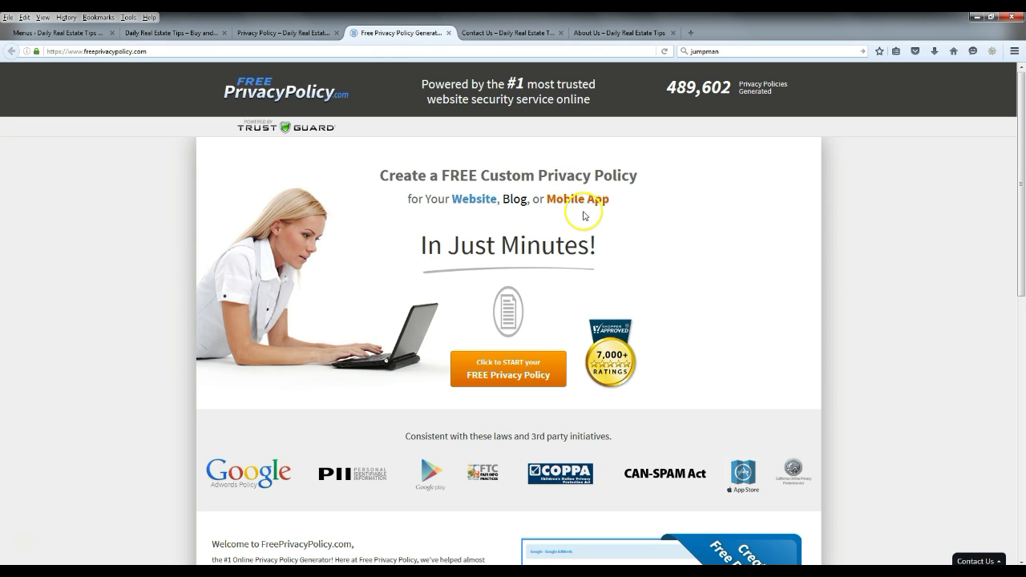
pyautogui.scroll(-6, 264, 264)
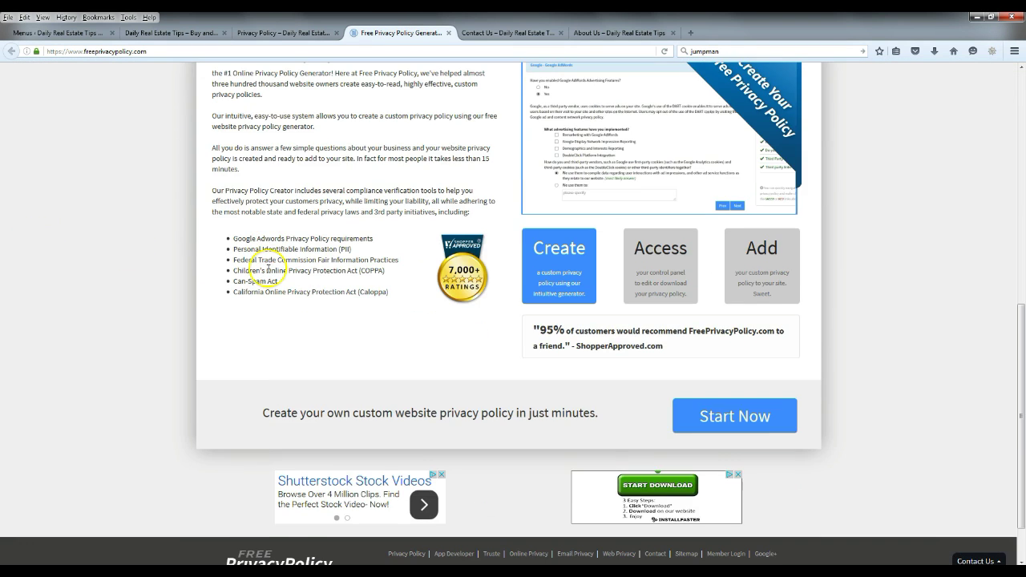
pyautogui.scroll(6, 272, 271)
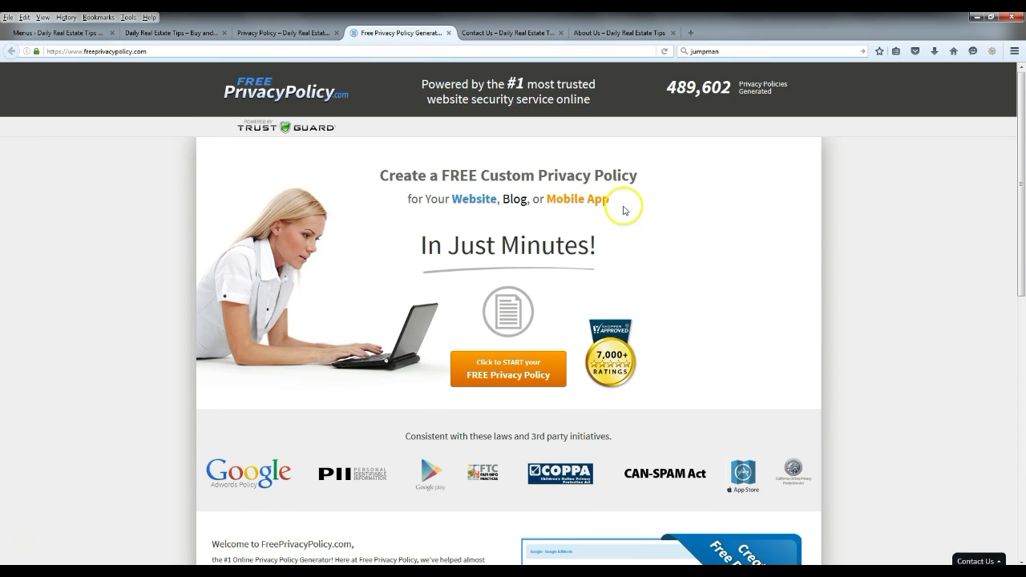
pyautogui.click(449, 33)
pyautogui.rightClick(393, 239)
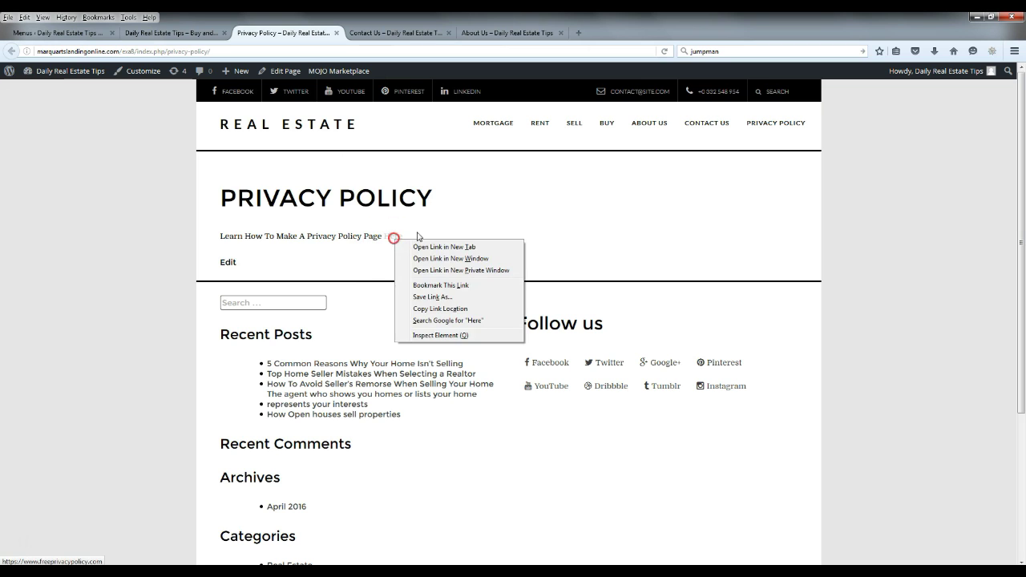
pyautogui.click(493, 210)
# Follow the "Here" link on the Contact Us page in a new tab, skim the Blog Tyrant article, and close it
pyautogui.click(401, 33)
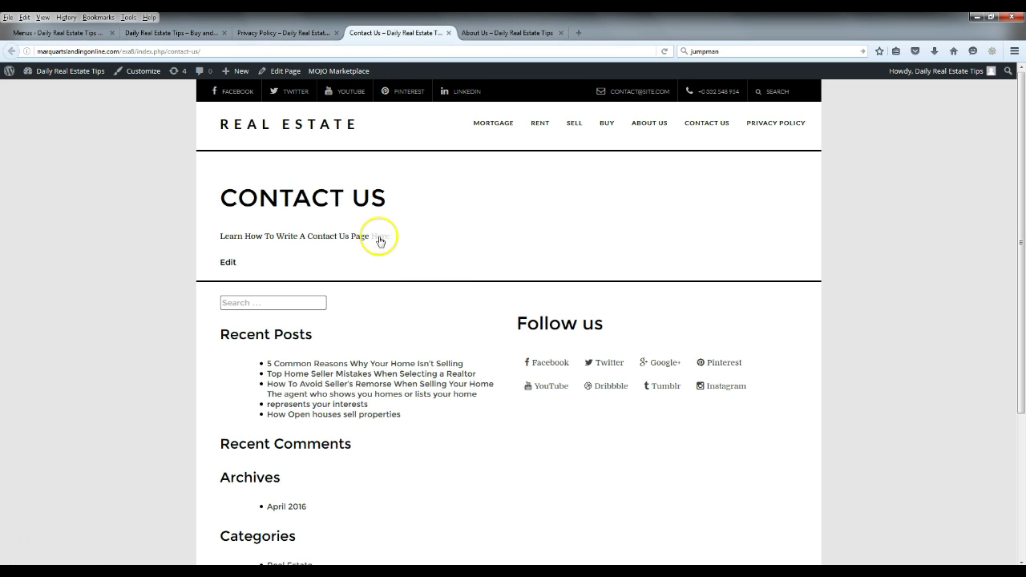
pyautogui.rightClick(388, 238)
pyautogui.click(410, 242)
pyautogui.click(505, 34)
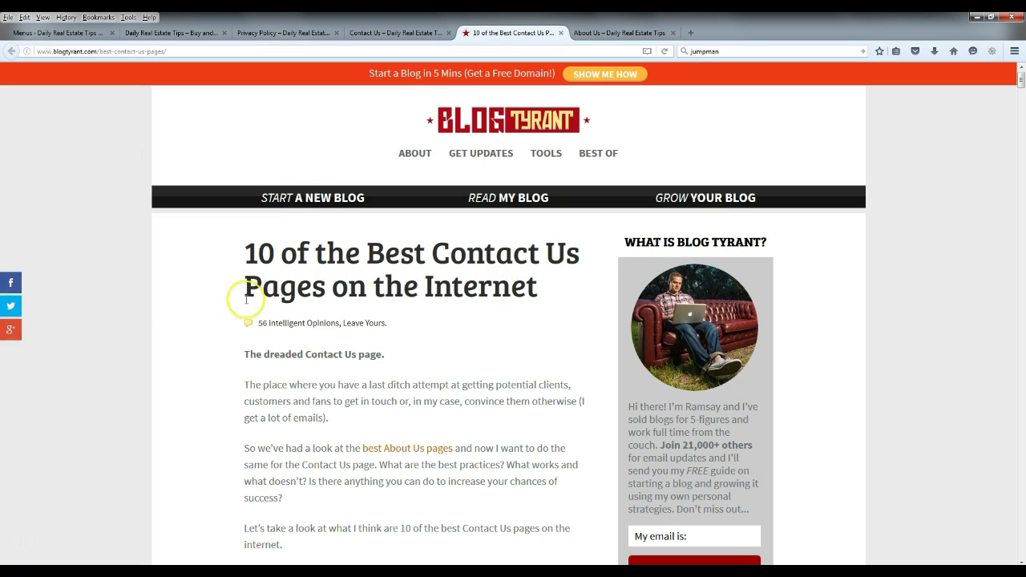
pyautogui.scroll(-2, 495, 368)
pyautogui.scroll(2, 494, 373)
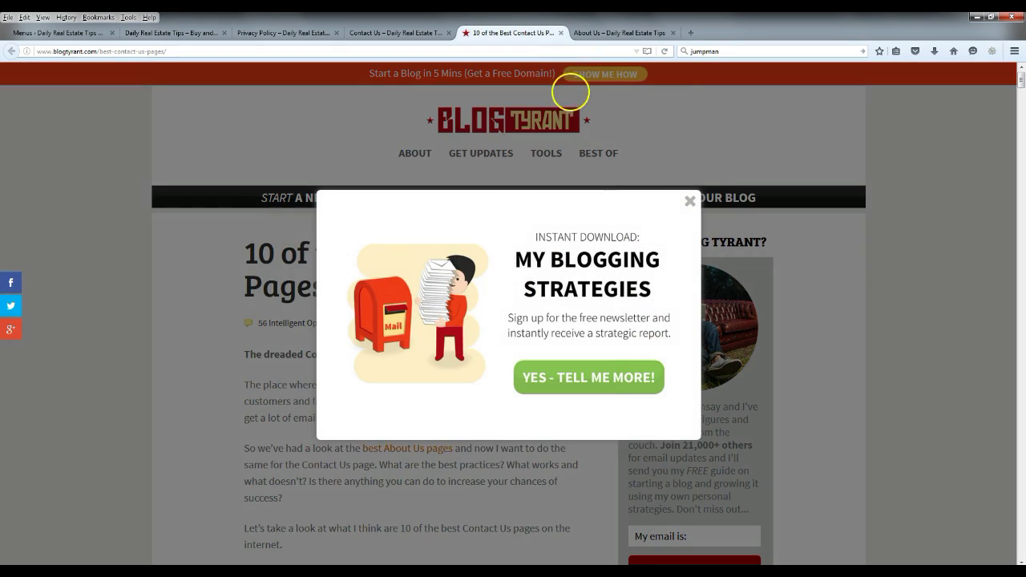
pyautogui.click(686, 201)
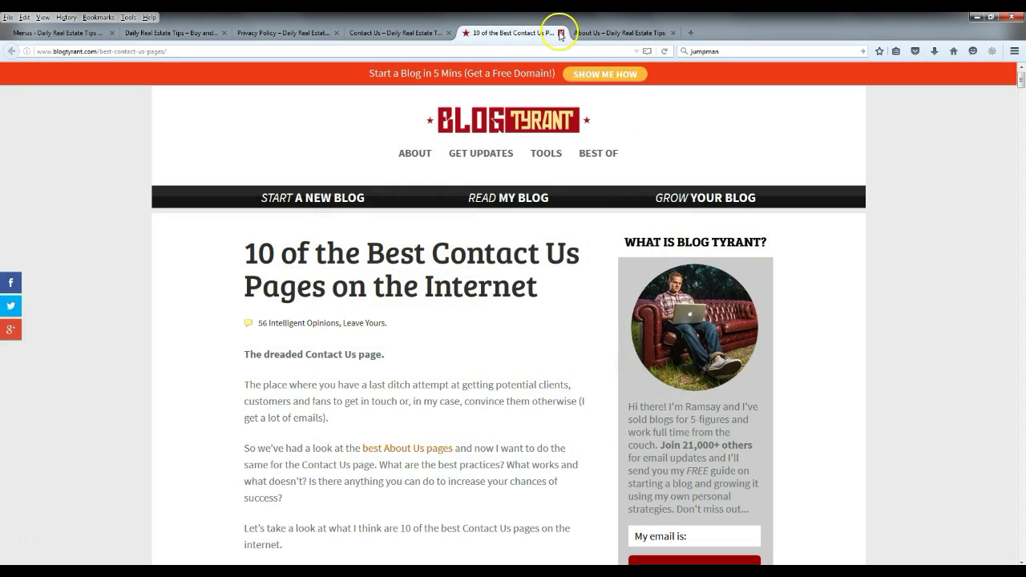
pyautogui.click(561, 33)
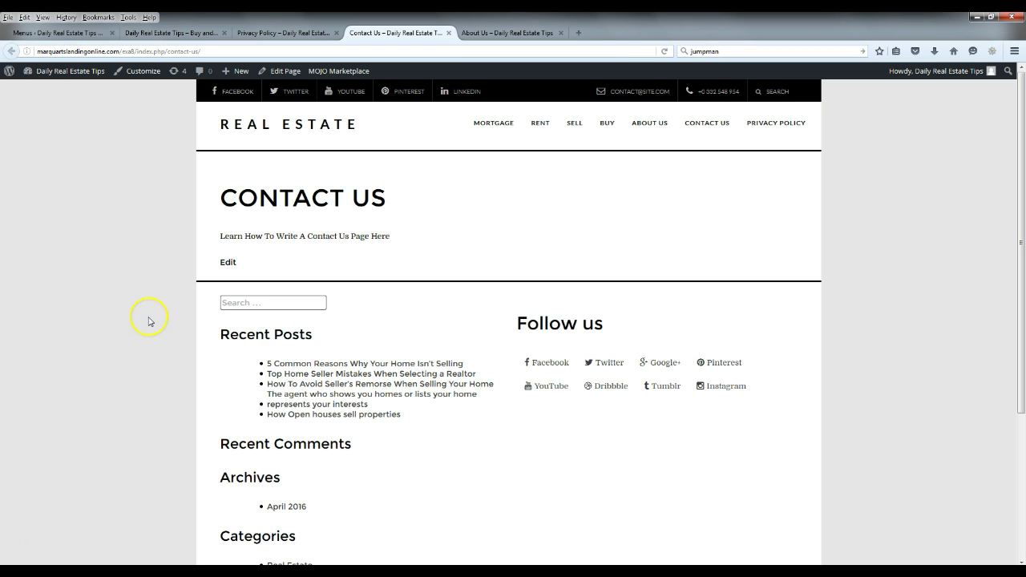
# Delete the Meta, Archives and Recent Comments widgets from [Footer] Sidebar #1, leaving Search, Recent Posts and Categories in place
pyautogui.scroll(-4, 141, 309)
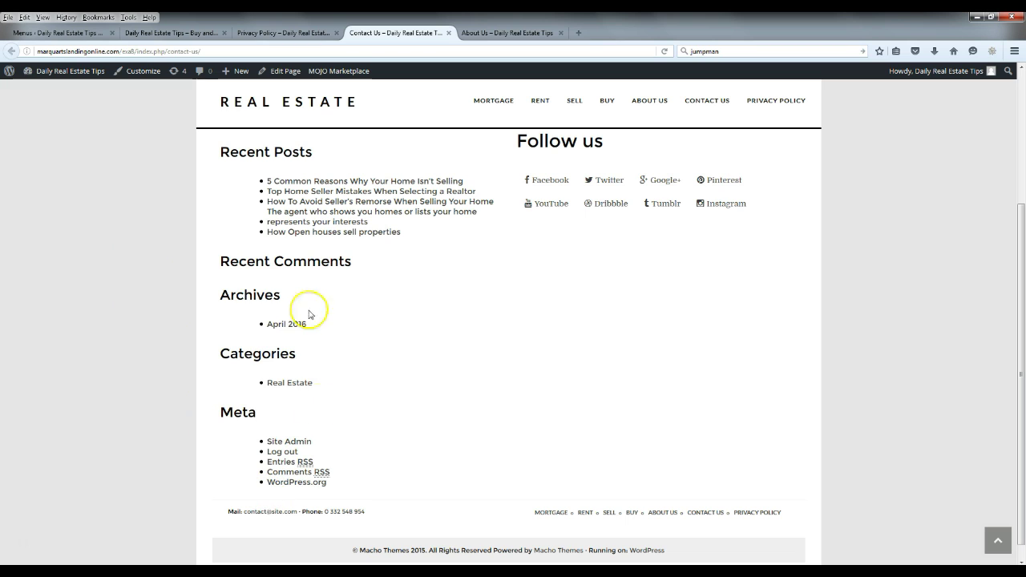
pyautogui.click(61, 34)
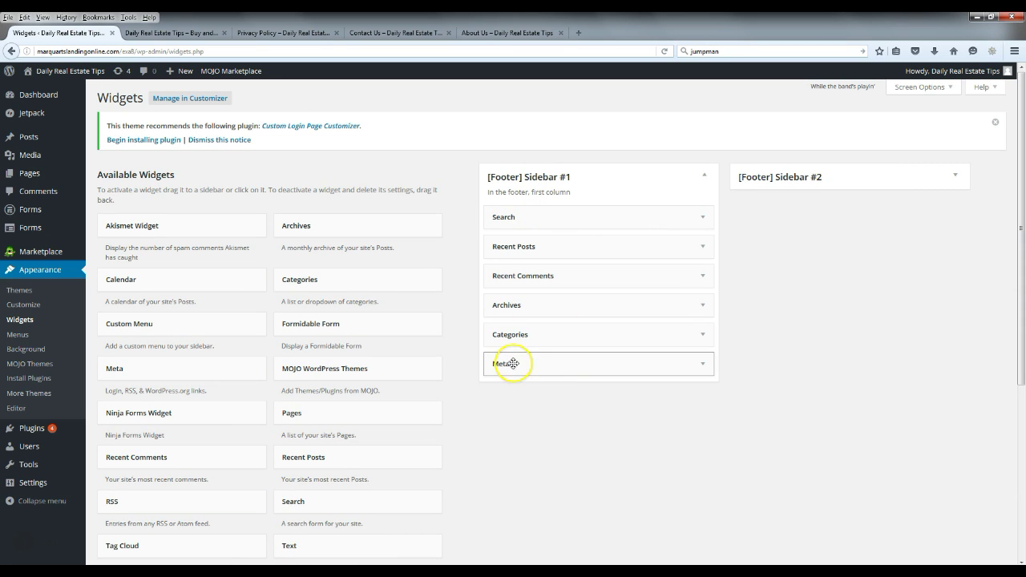
pyautogui.click(701, 364)
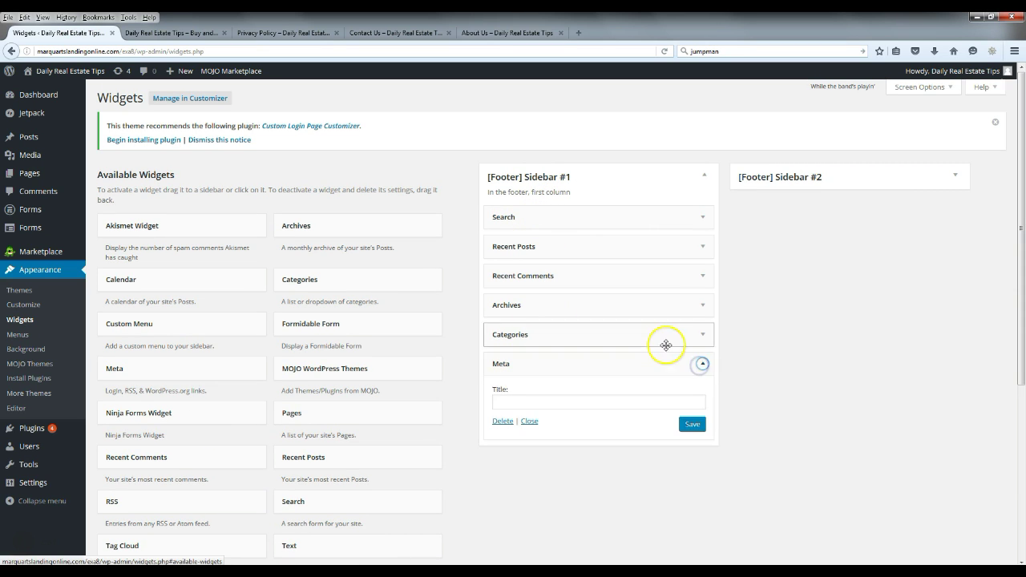
pyautogui.click(503, 421)
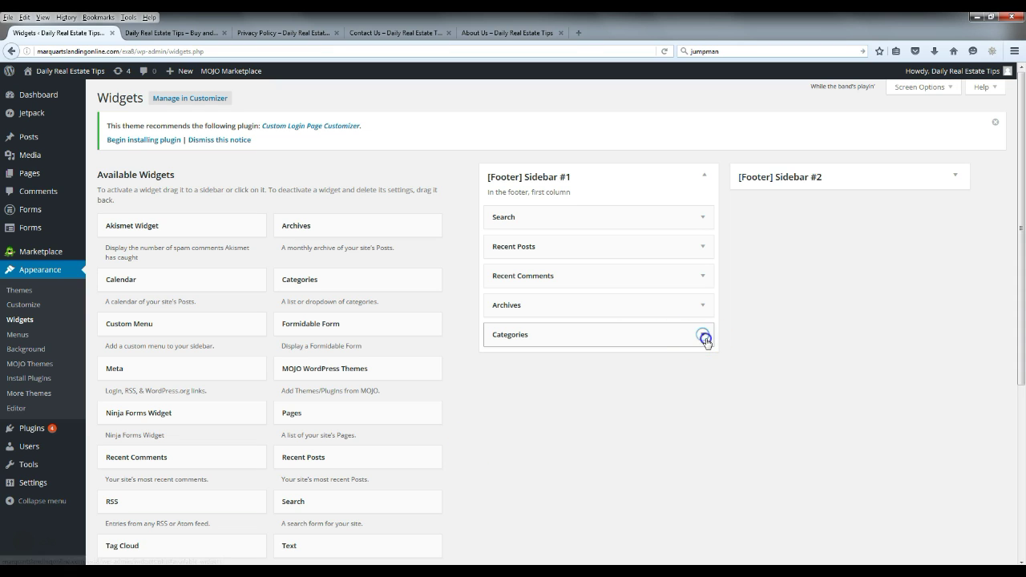
pyautogui.click(703, 336)
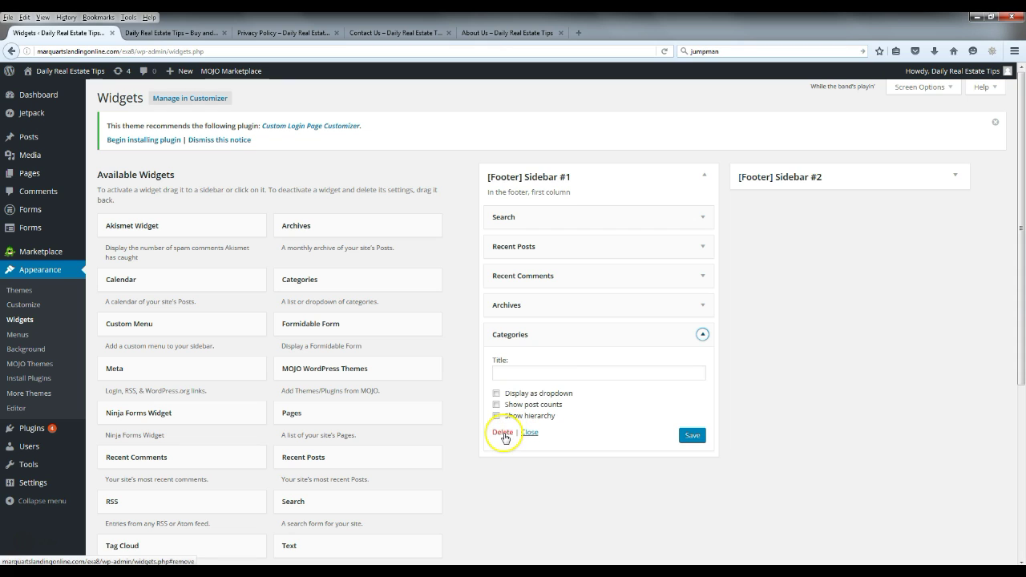
pyautogui.click(703, 335)
pyautogui.click(655, 311)
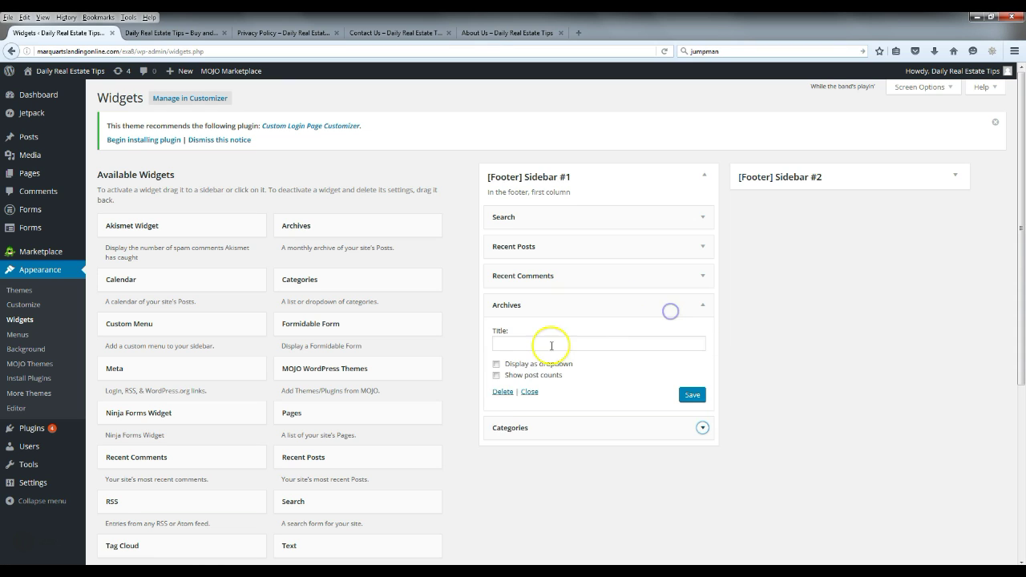
pyautogui.click(502, 391)
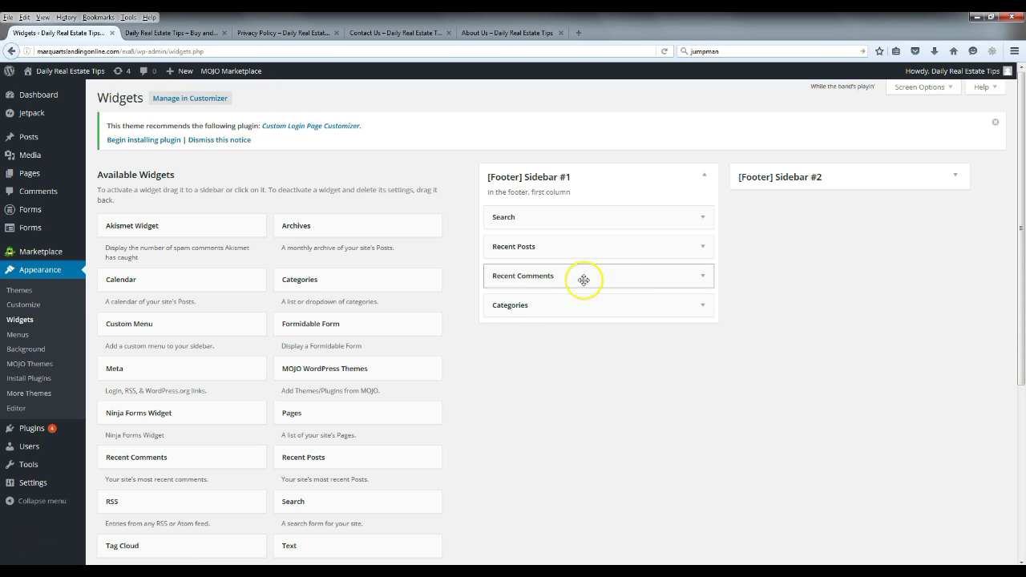
pyautogui.click(629, 275)
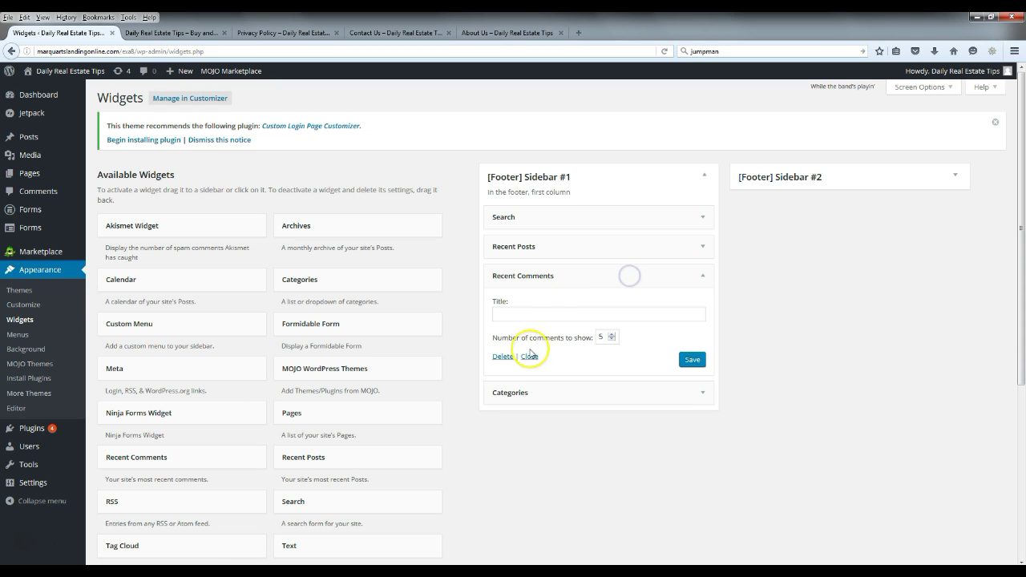
pyautogui.click(503, 358)
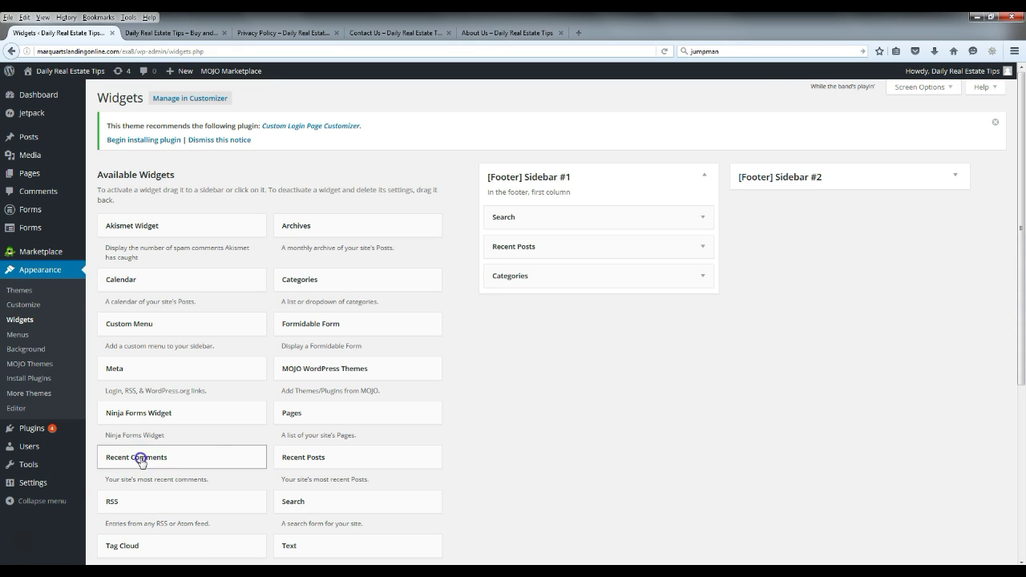
# Add the Recent Comments widget back to [Footer] Sidebar #1 above Categories and delete it again
pyautogui.moveTo(137, 457); pyautogui.dragTo(547, 273)
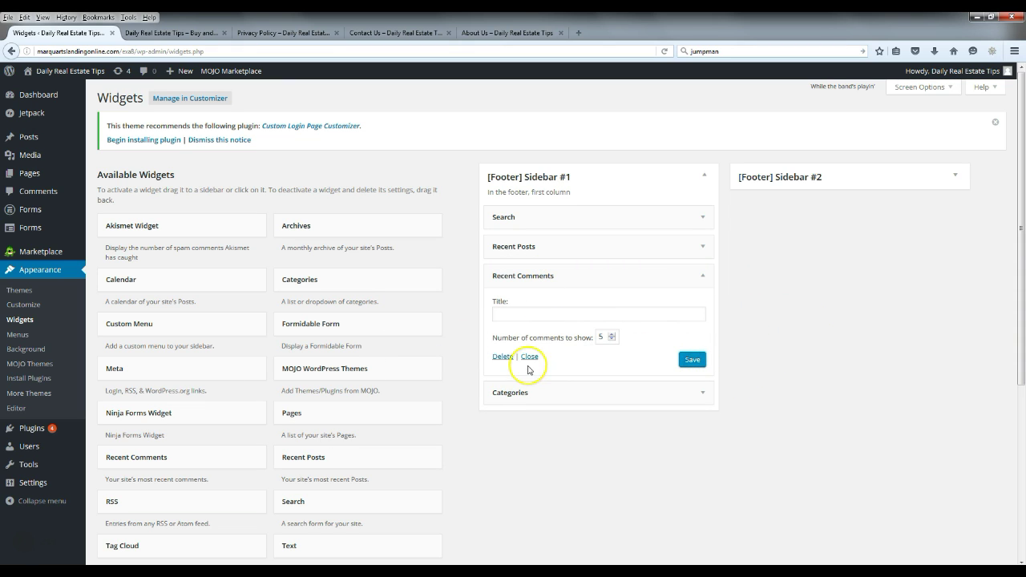
pyautogui.click(503, 356)
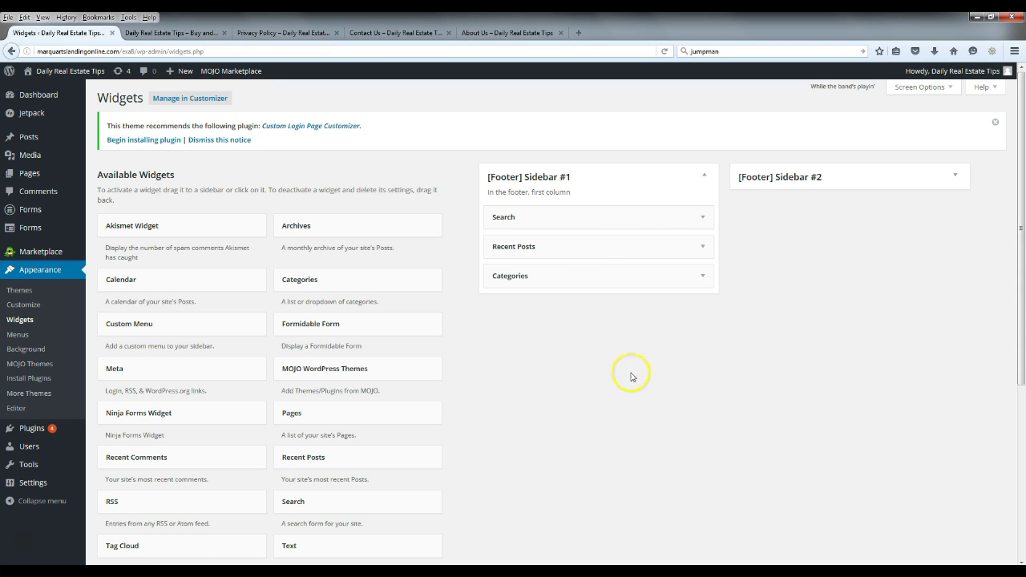
# Reload the Contact Us page and check its footer widgets
pyautogui.click(396, 34)
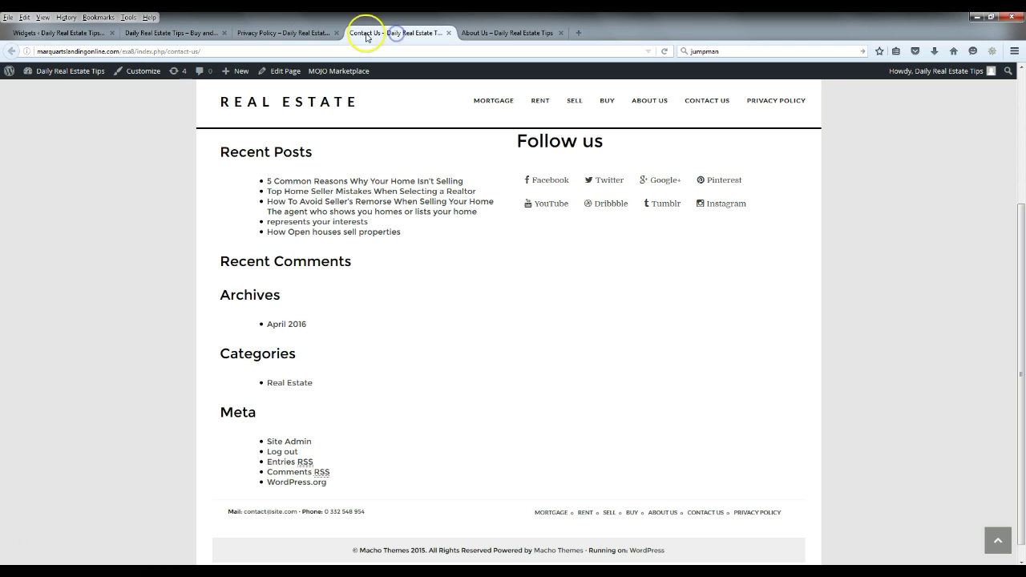
pyautogui.click(663, 51)
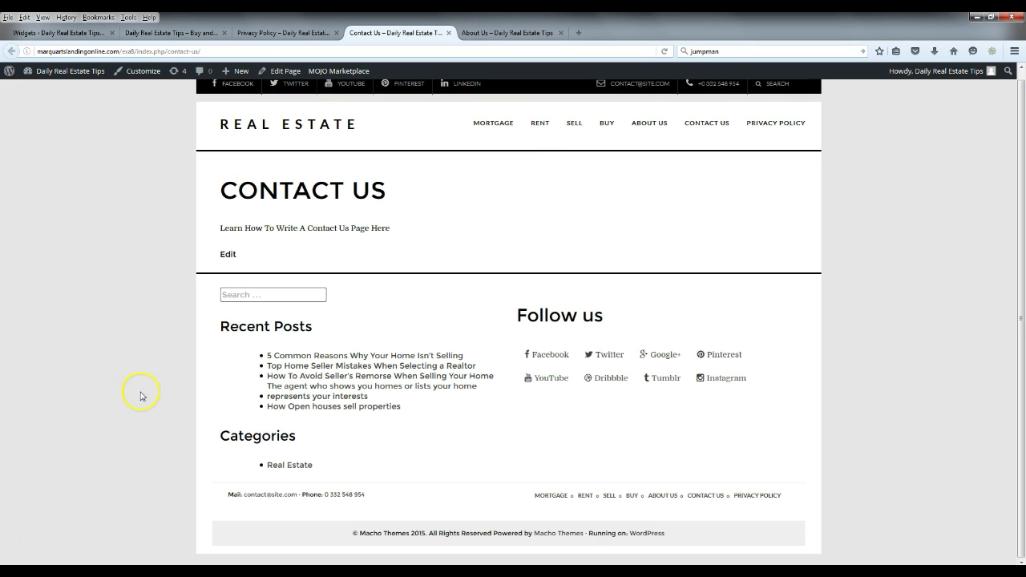
pyautogui.scroll(1, 145, 135)
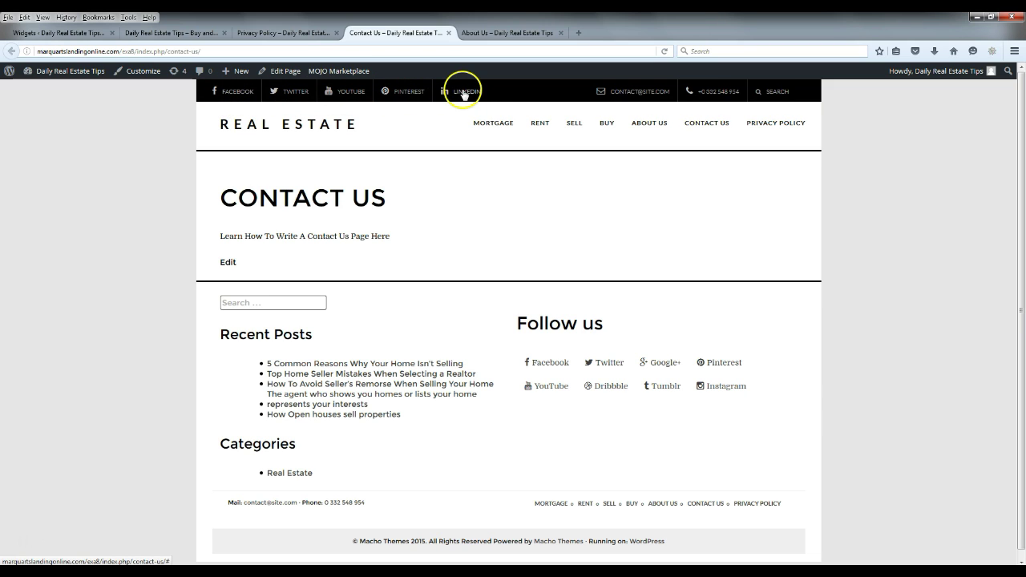
# Open the homepage in the theme customizer and bring up the Contact Details settings in General Options
pyautogui.click(192, 32)
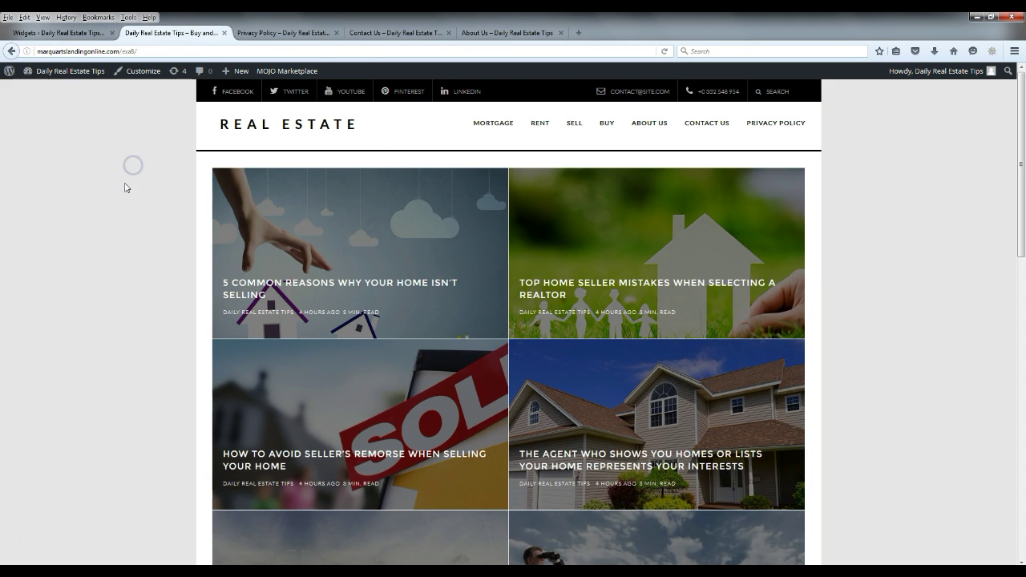
pyautogui.click(138, 79)
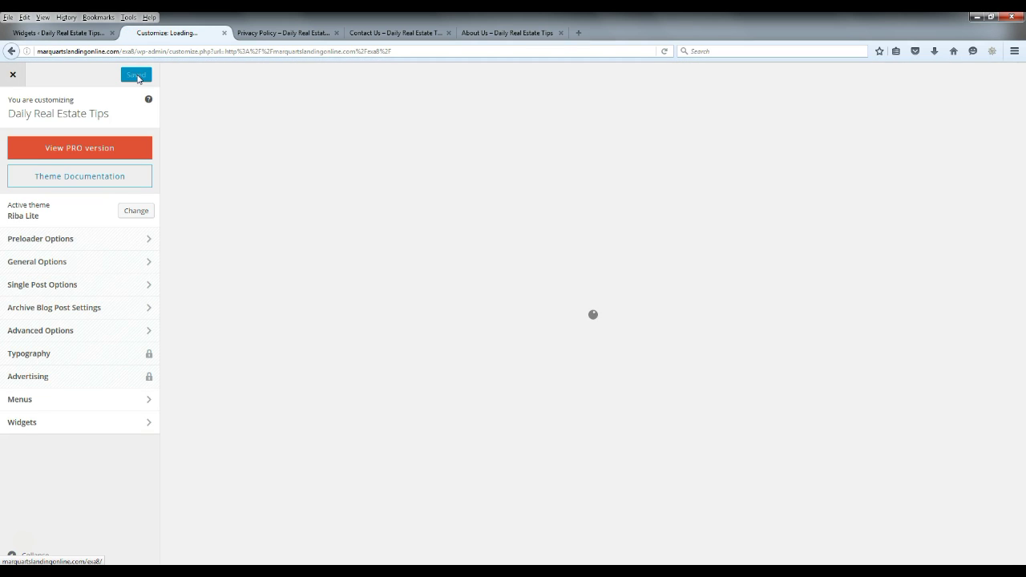
pyautogui.click(67, 261)
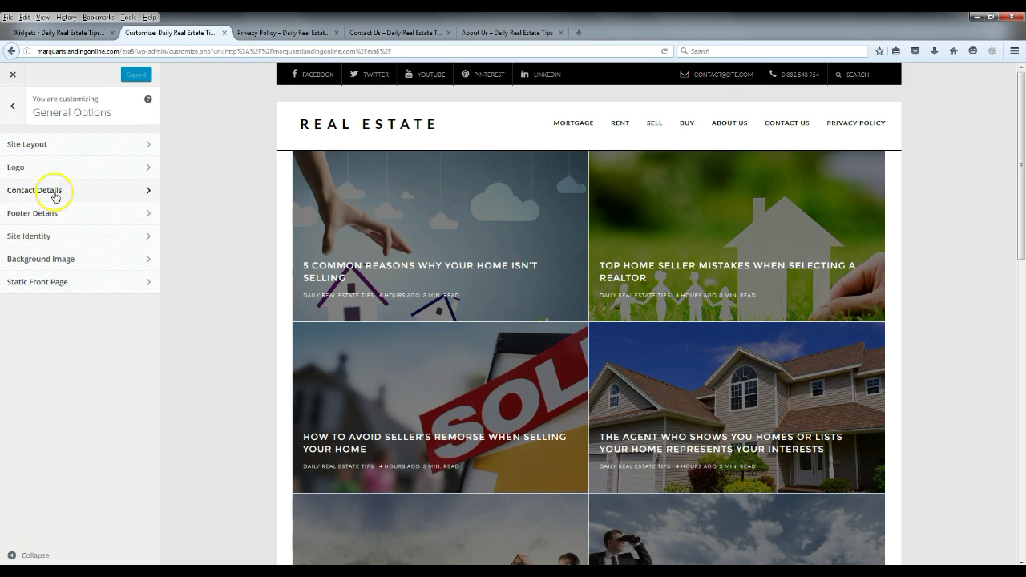
pyautogui.click(54, 193)
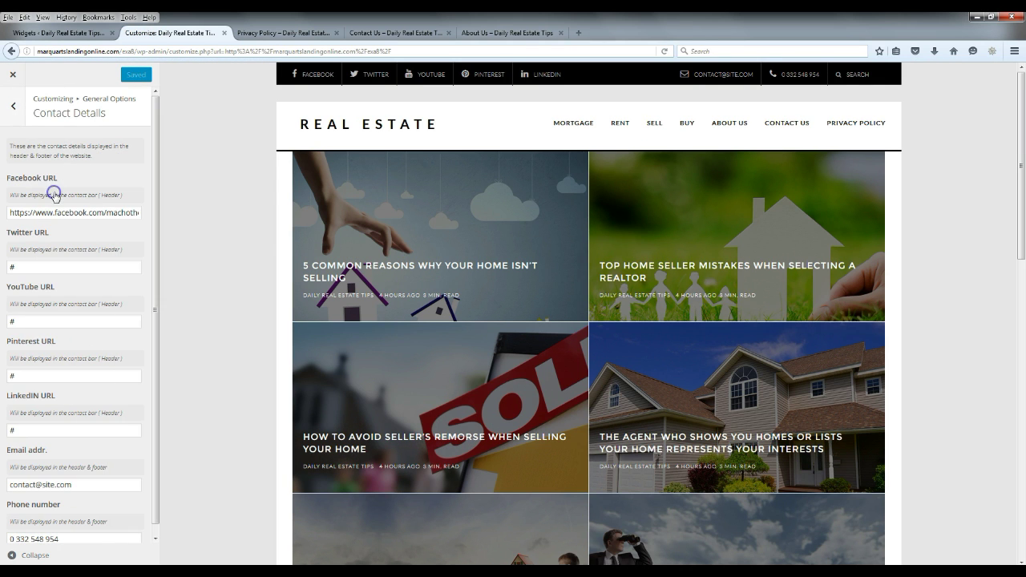
# Review the Twitter, YouTube and Pinterest URL fields in the contact details and close the customizer
pyautogui.click(71, 267)
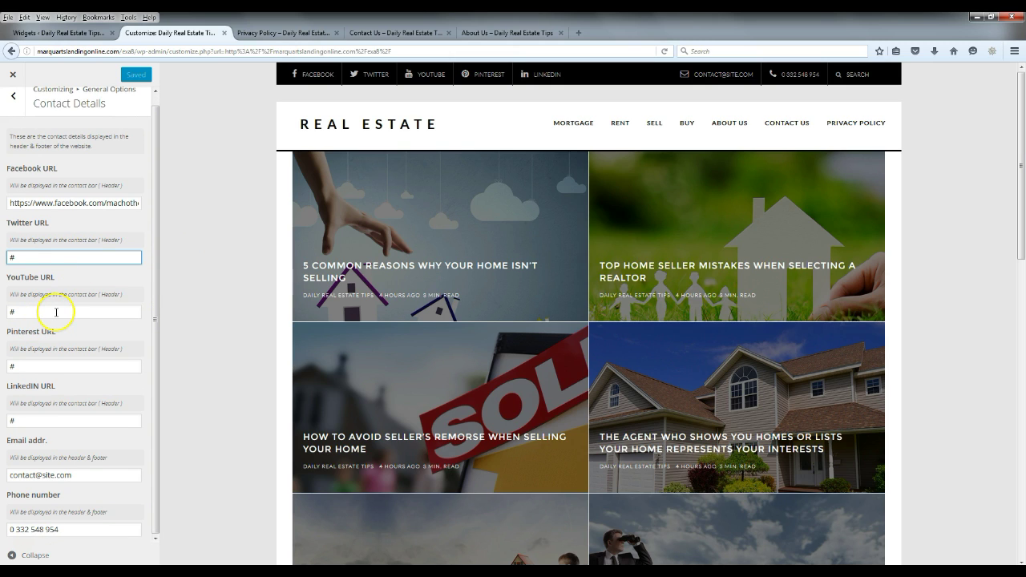
pyautogui.click(56, 312)
pyautogui.click(45, 367)
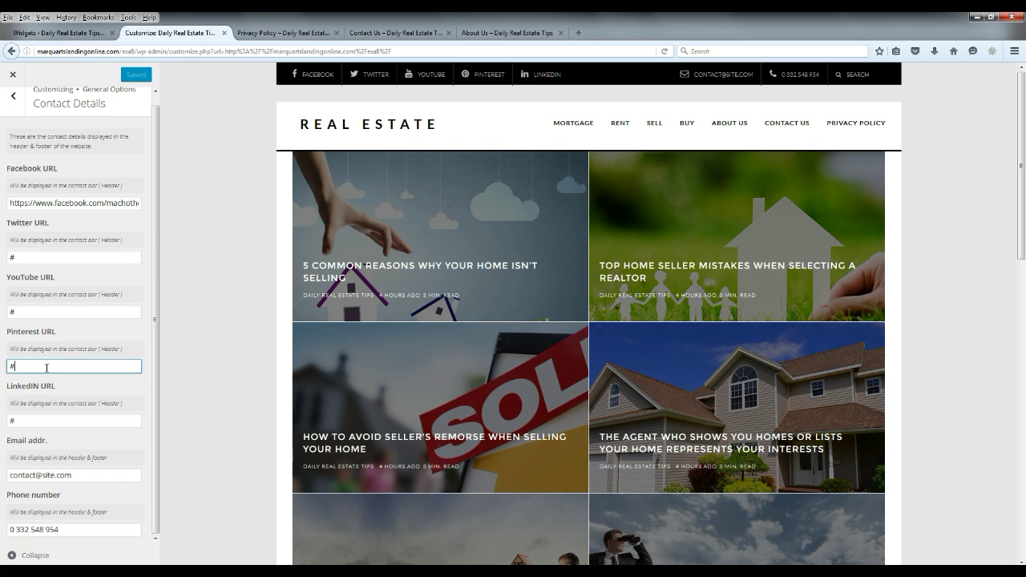
pyautogui.click(47, 367)
pyautogui.click(49, 370)
pyautogui.scroll(1, 61, 321)
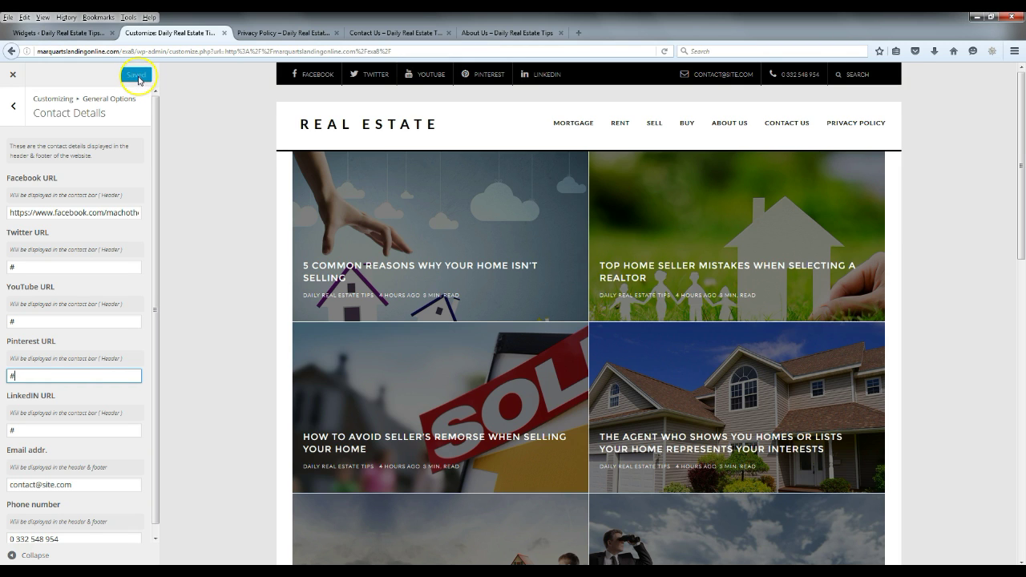
pyautogui.click(14, 76)
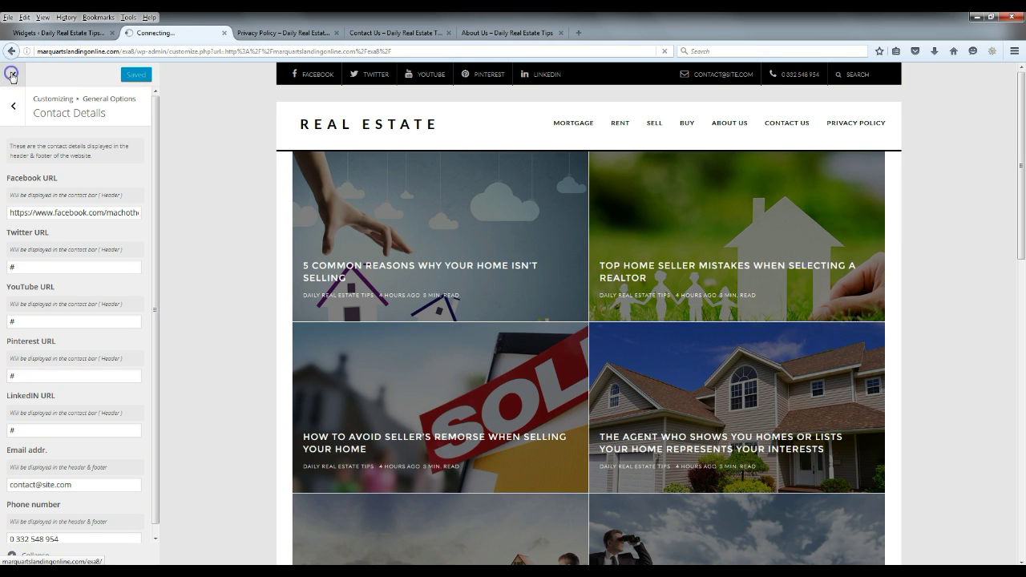
pyautogui.click(63, 268)
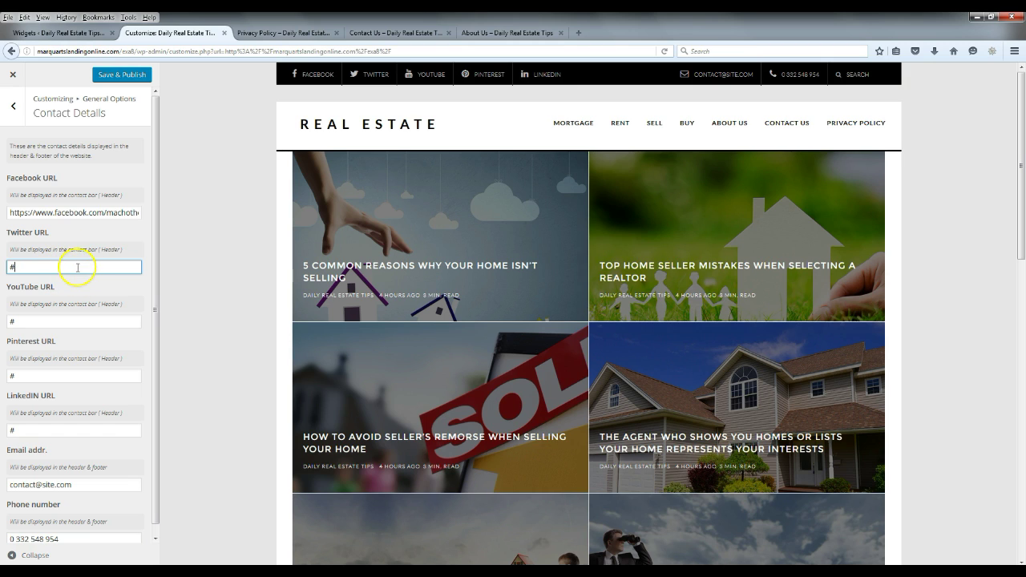
pyautogui.click(78, 267)
pyautogui.moveTo(86, 273); pyautogui.dragTo(8, 273)
pyautogui.write('http://www.twitter.com/RealEstateTips')
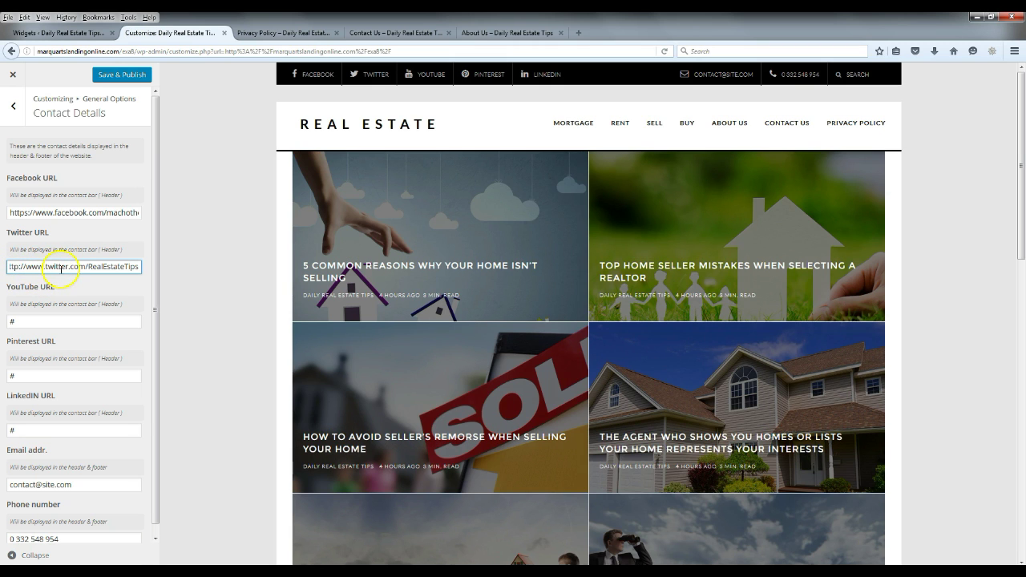
# Check the Twitter and Pinterest URL fields in the contact details, then return to the live homepage
pyautogui.click(67, 266)
pyautogui.click(63, 373)
pyautogui.click(71, 367)
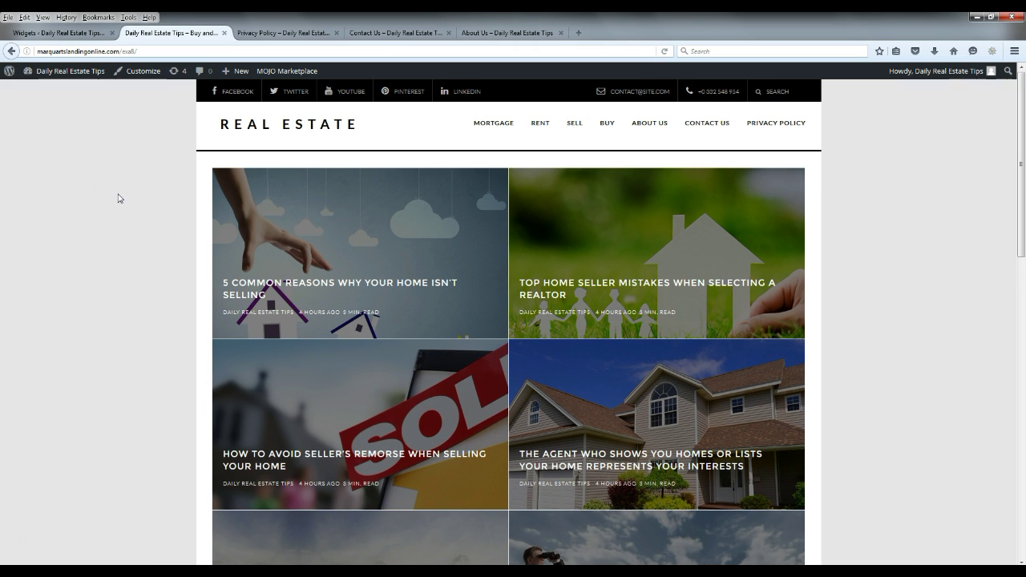
# Close the Widgets, Privacy Policy, Contact Us and About Us browser tabs, keeping only the homepage open
pyautogui.click(111, 33)
pyautogui.click(225, 33)
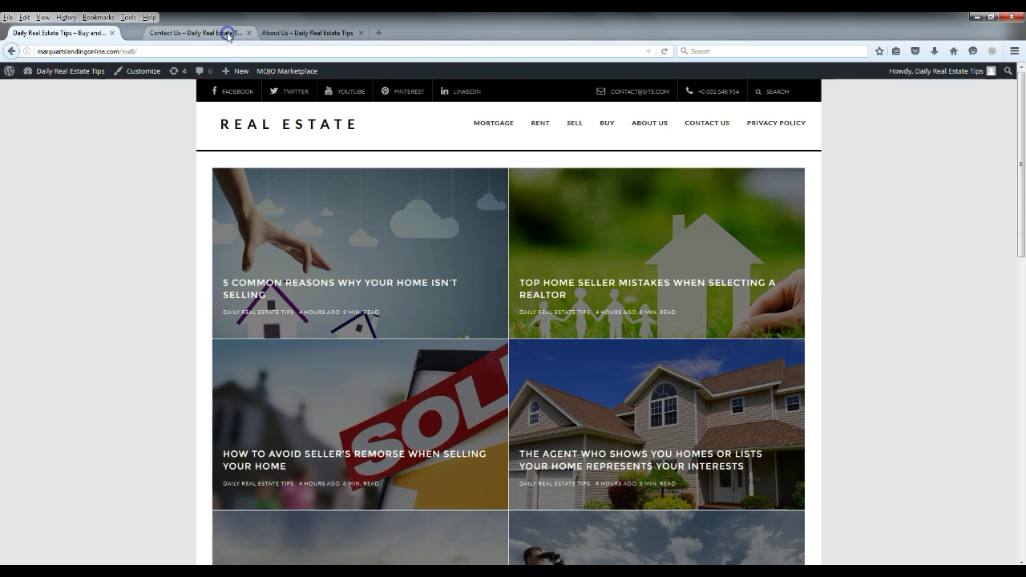
pyautogui.click(225, 34)
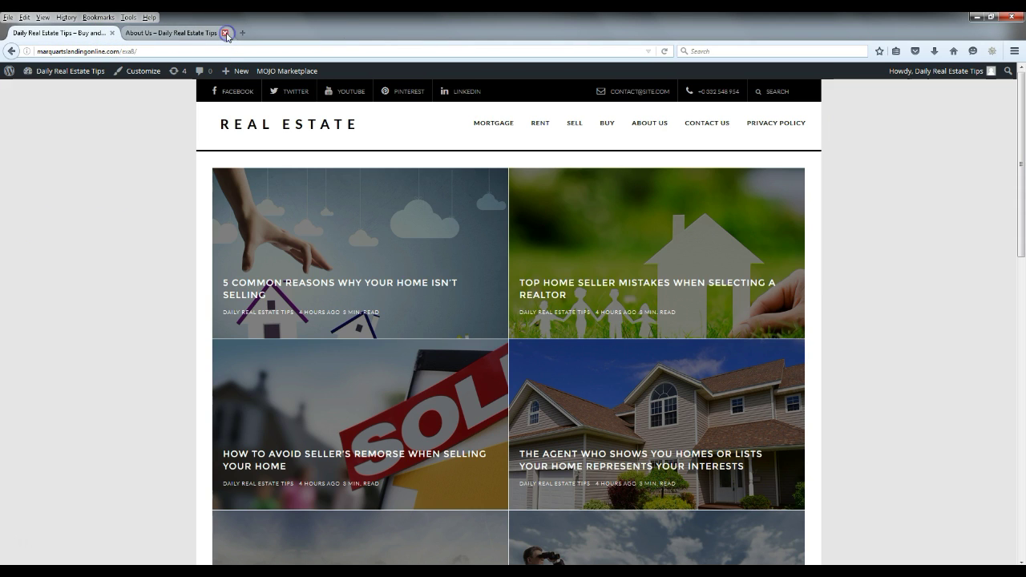
pyautogui.click(225, 34)
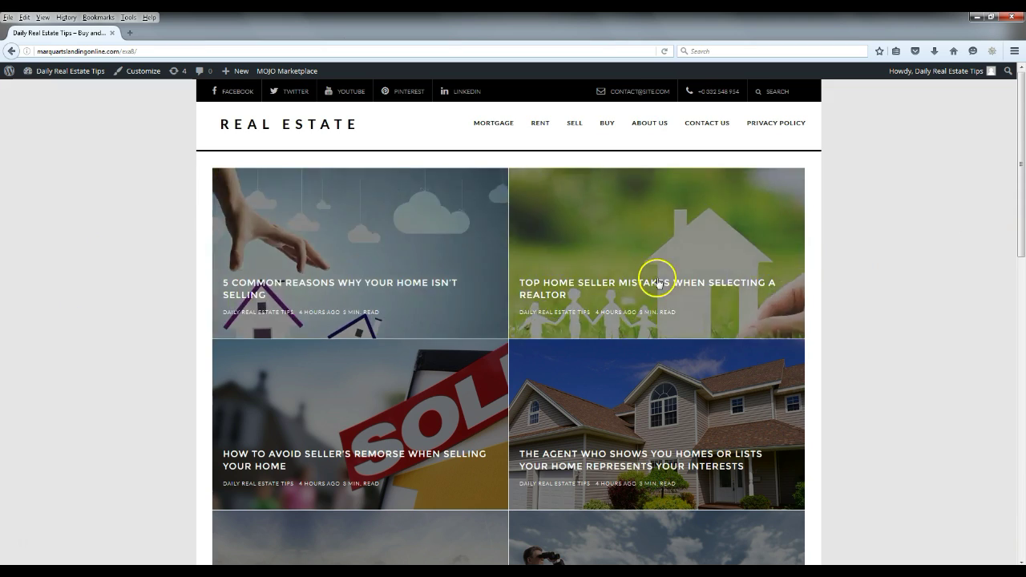
# Look over the finished homepage, examining the header, navigation menu and the full grid of real estate posts
pyautogui.scroll(-10, 657, 275)
pyautogui.scroll(10, 337, 261)
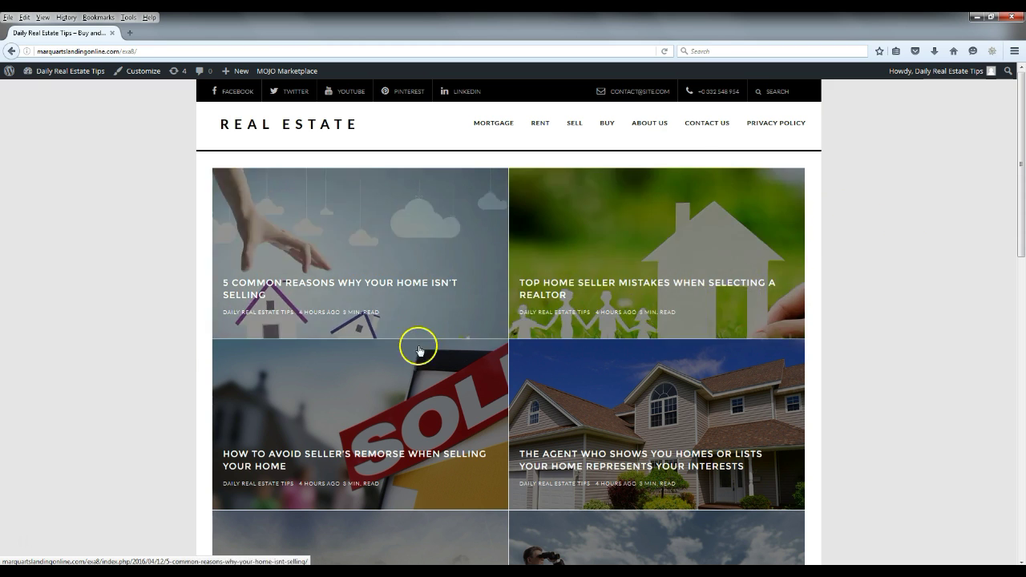
pyautogui.scroll(-3, 410, 348)
pyautogui.scroll(-3, 929, 351)
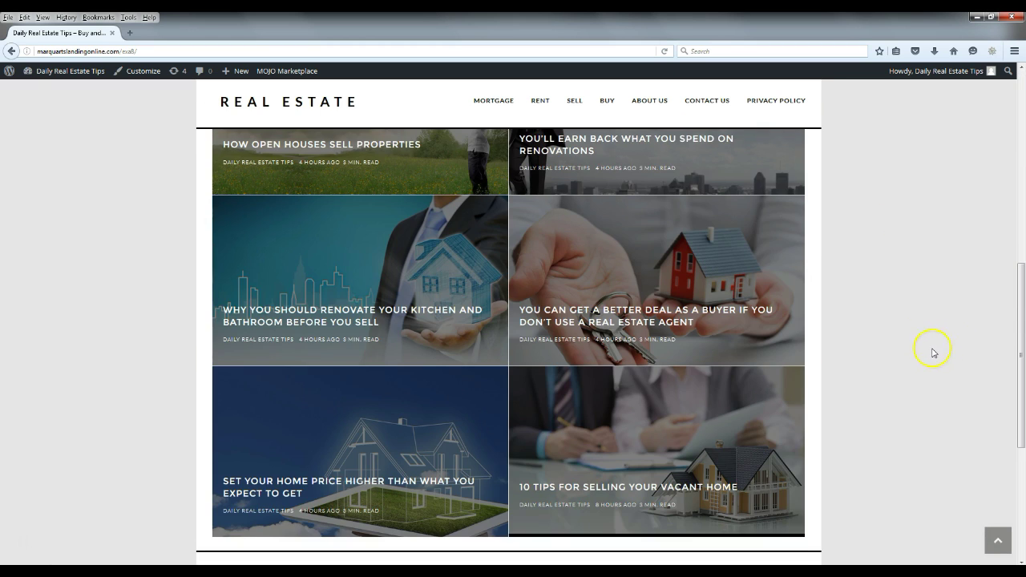
pyautogui.scroll(6, 878, 298)
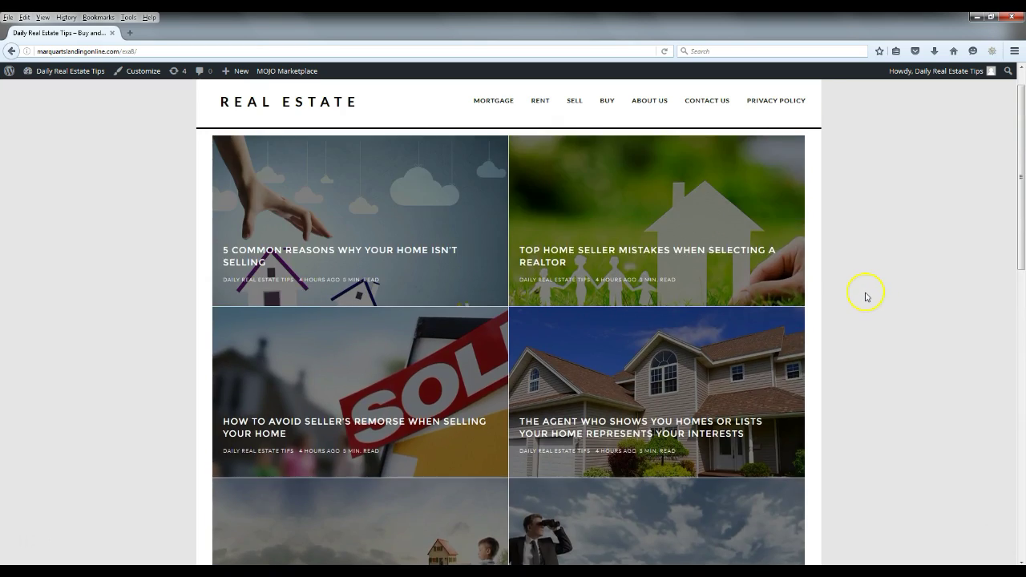